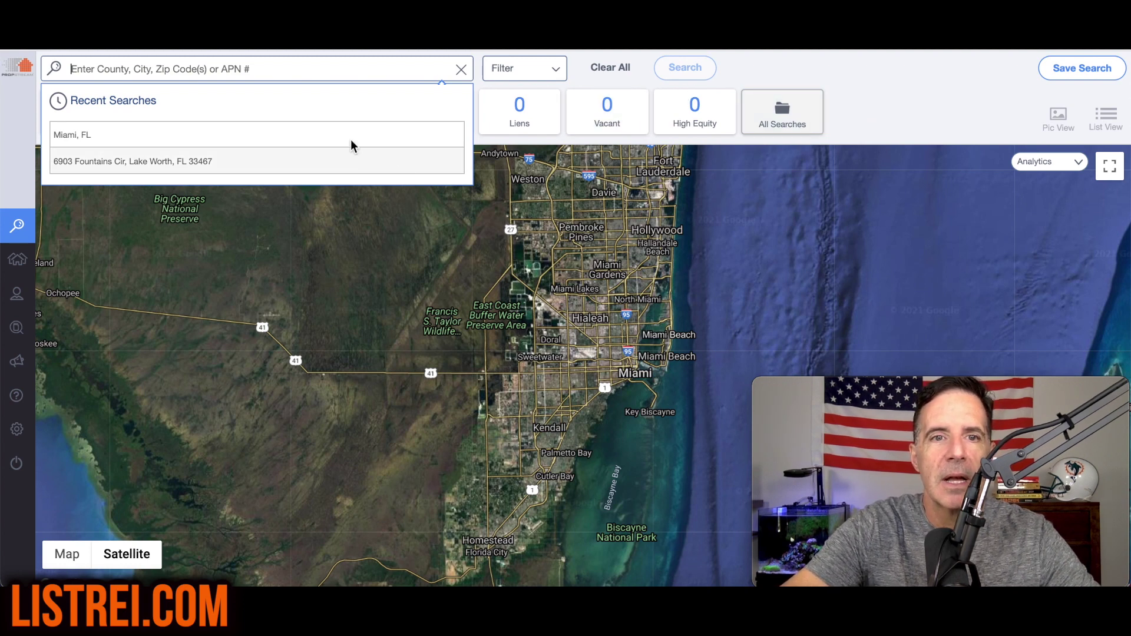
Step: Enter '2200 sw 5th' in the location search box to list matching addresses
click(358, 106)
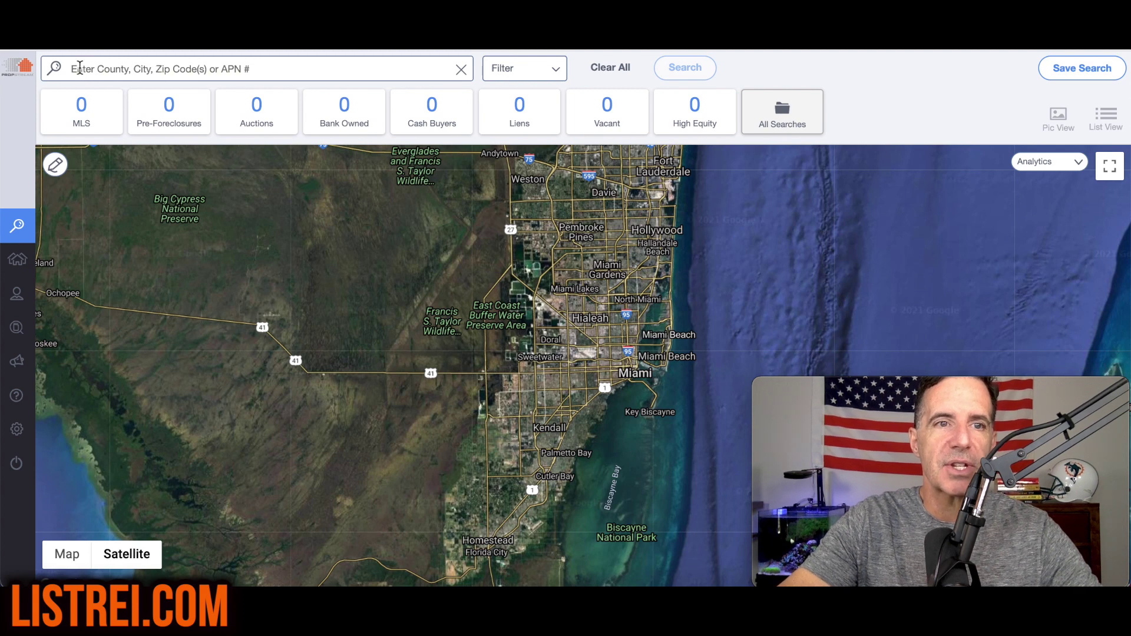
click(80, 67)
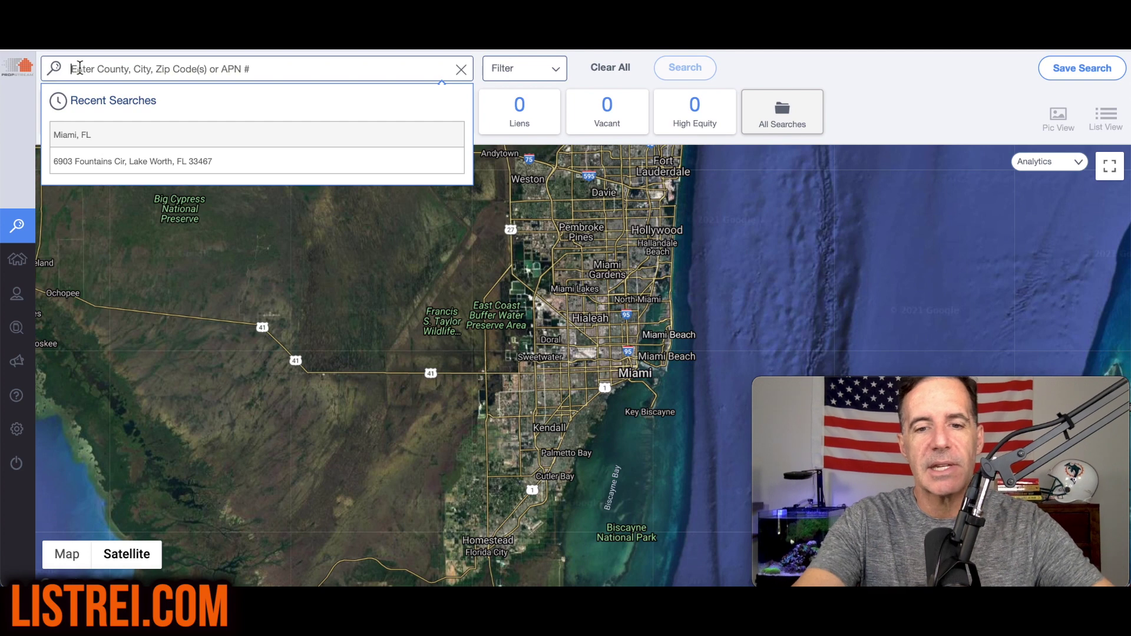
text(2200 sw 5th)
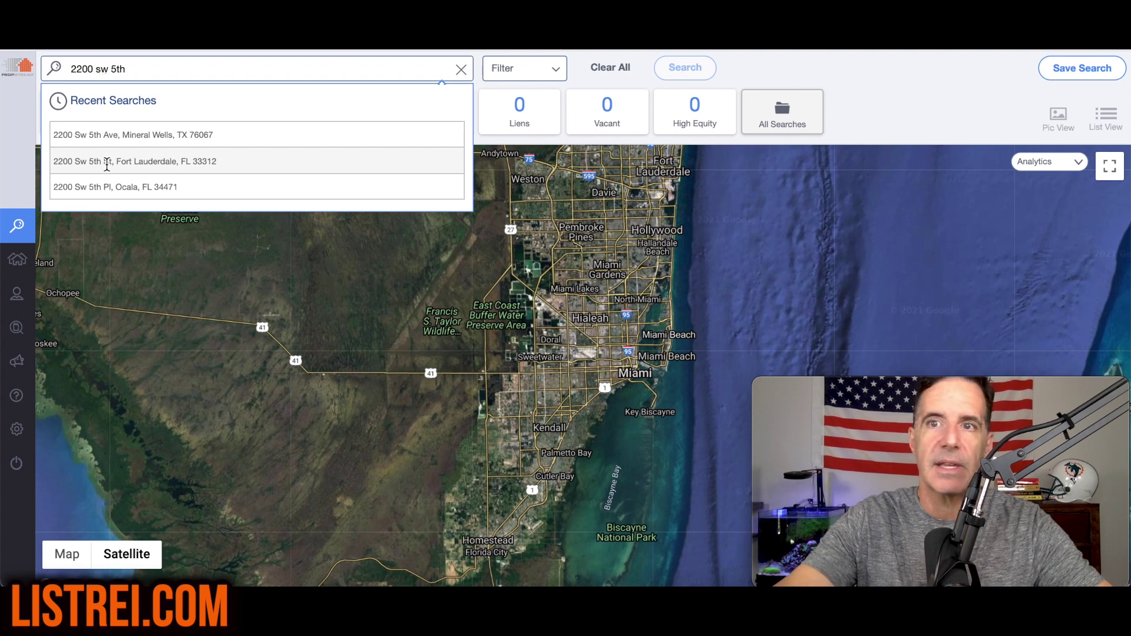
click(107, 161)
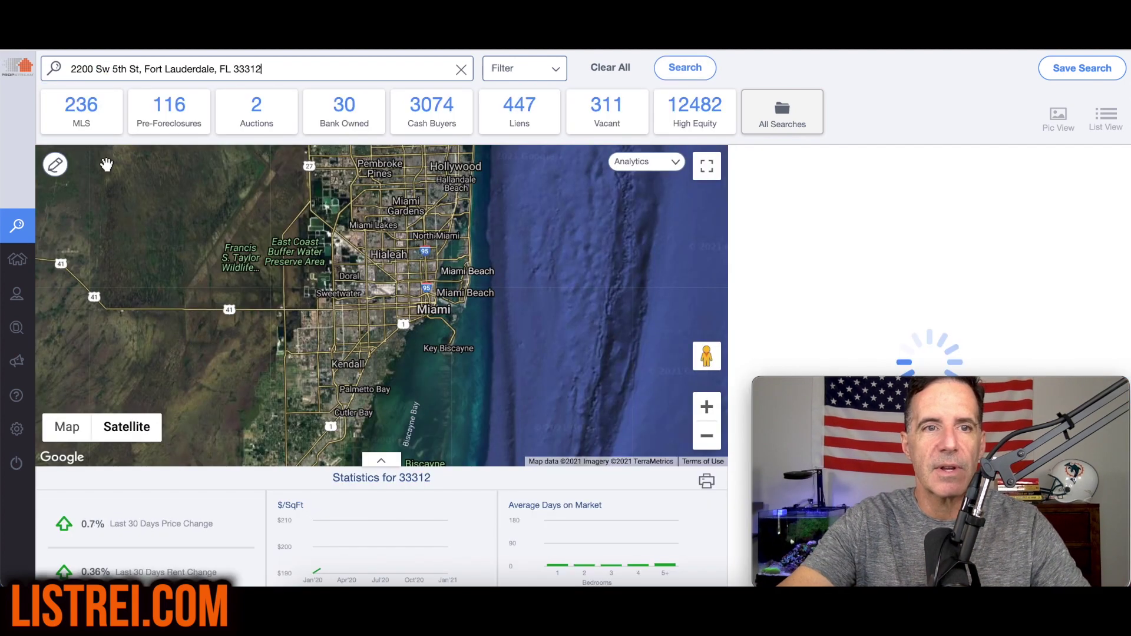
scroll(564, 240, up, 2)
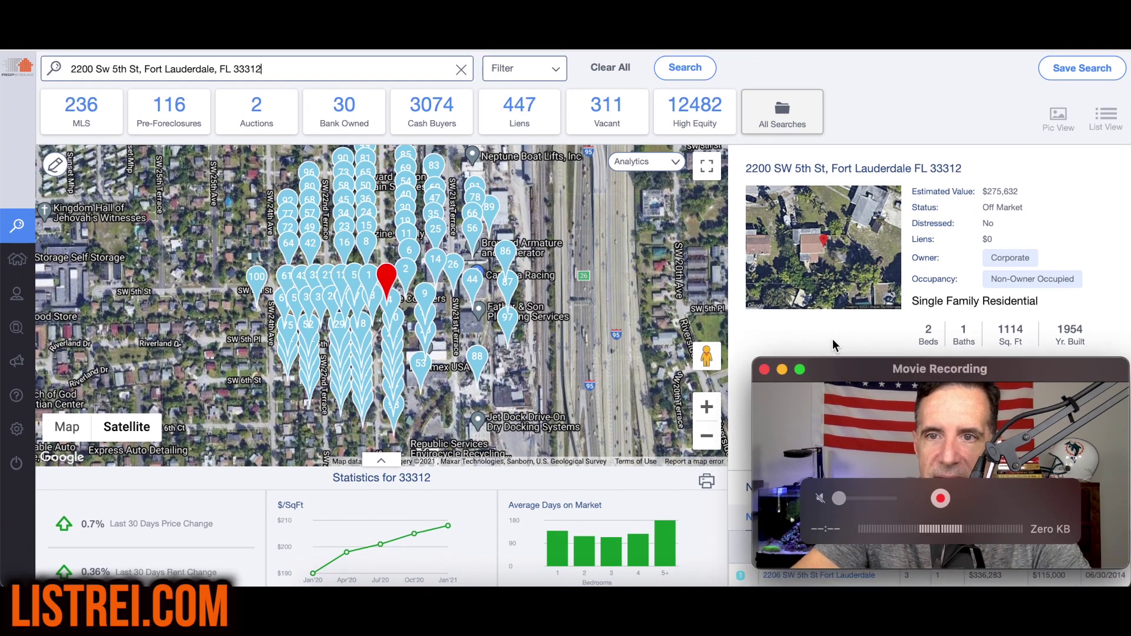
drag(860, 371, 862, 54)
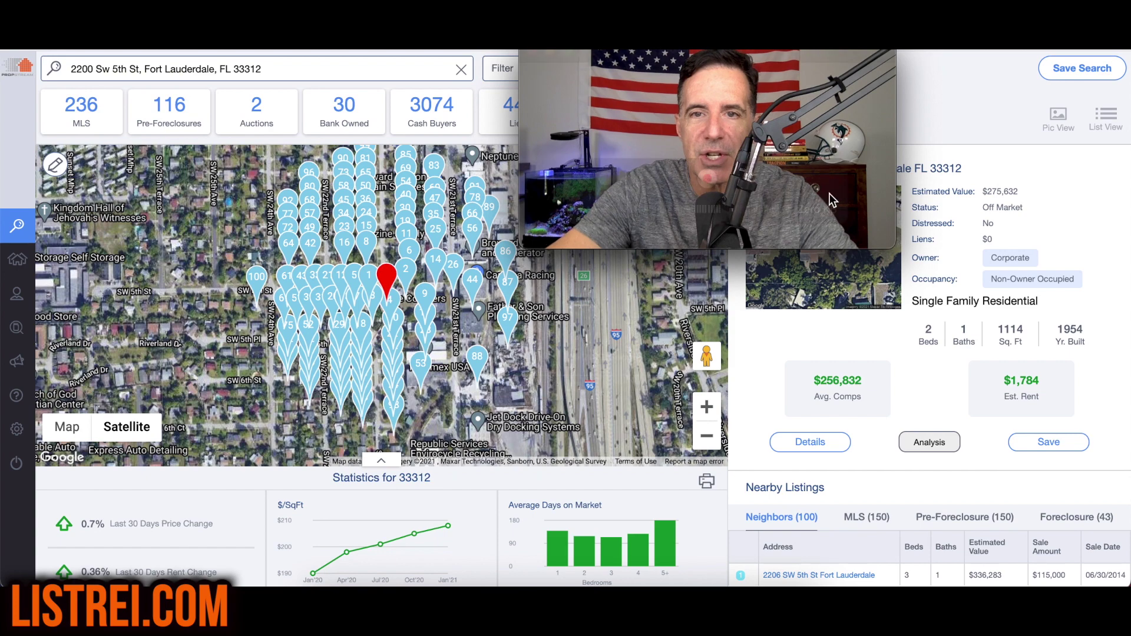
mouse_move(805, 123)
drag(797, 59, 299, 413)
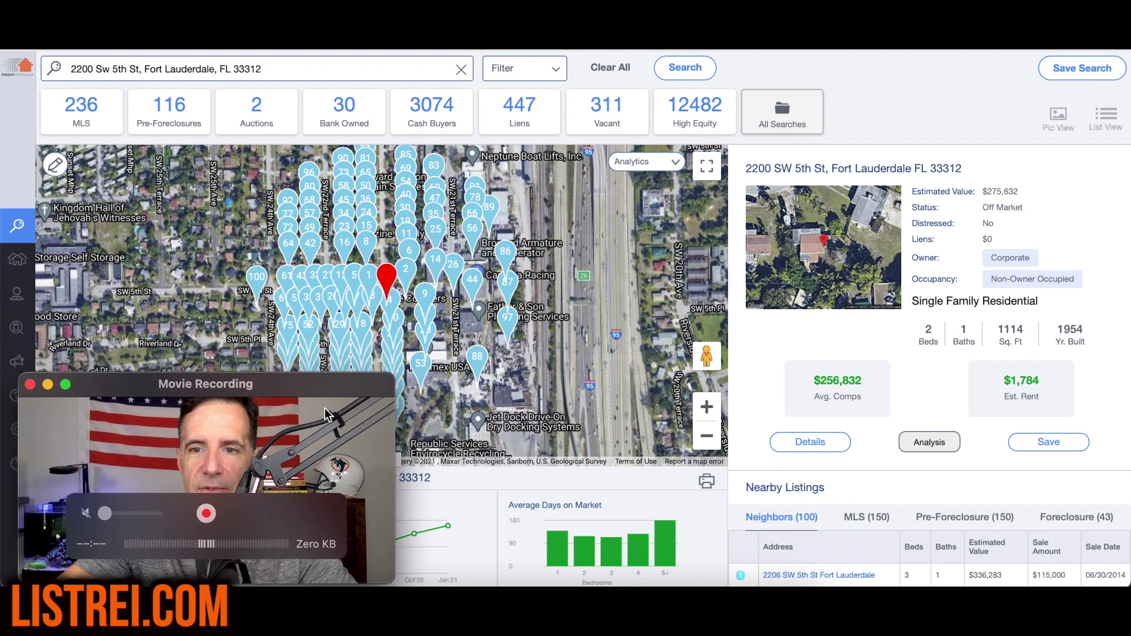
click(811, 443)
click(812, 443)
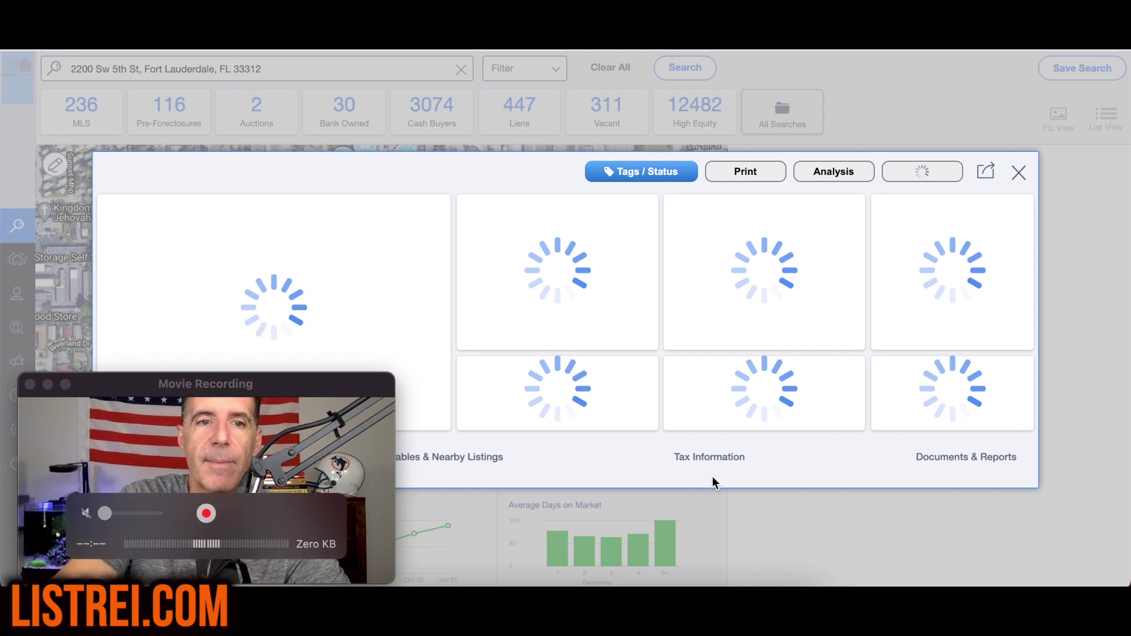
click(312, 389)
drag(312, 389, 1048, 452)
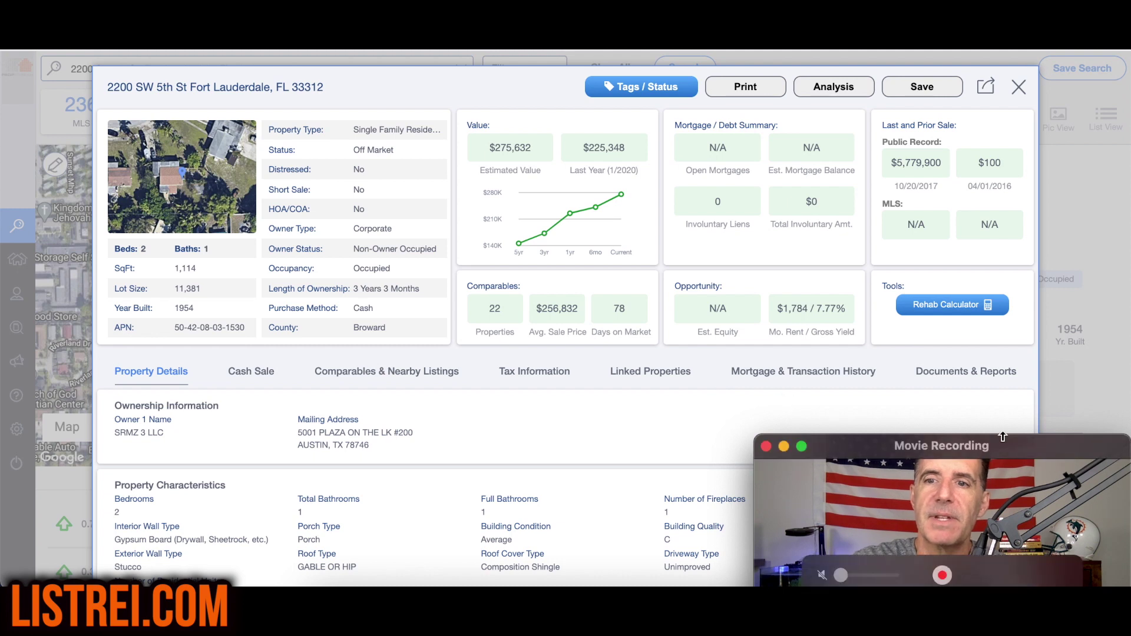
drag(1039, 448, 1083, 125)
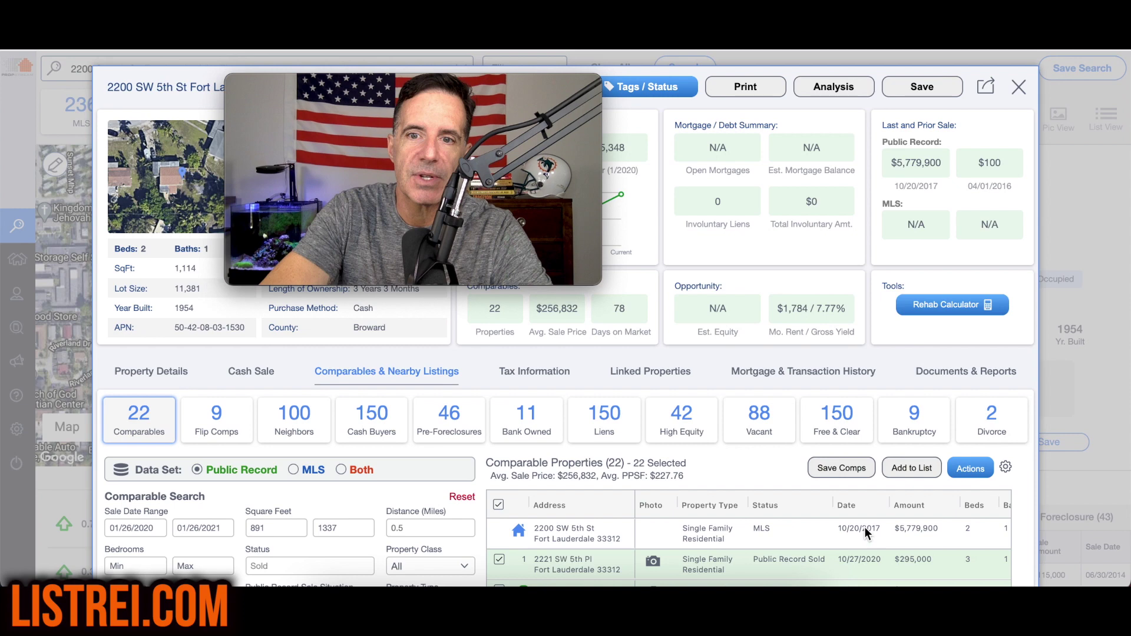
Step: Switch to the Cash Sale tab showing the $5,779,900 sale of 10/20/2017
click(252, 372)
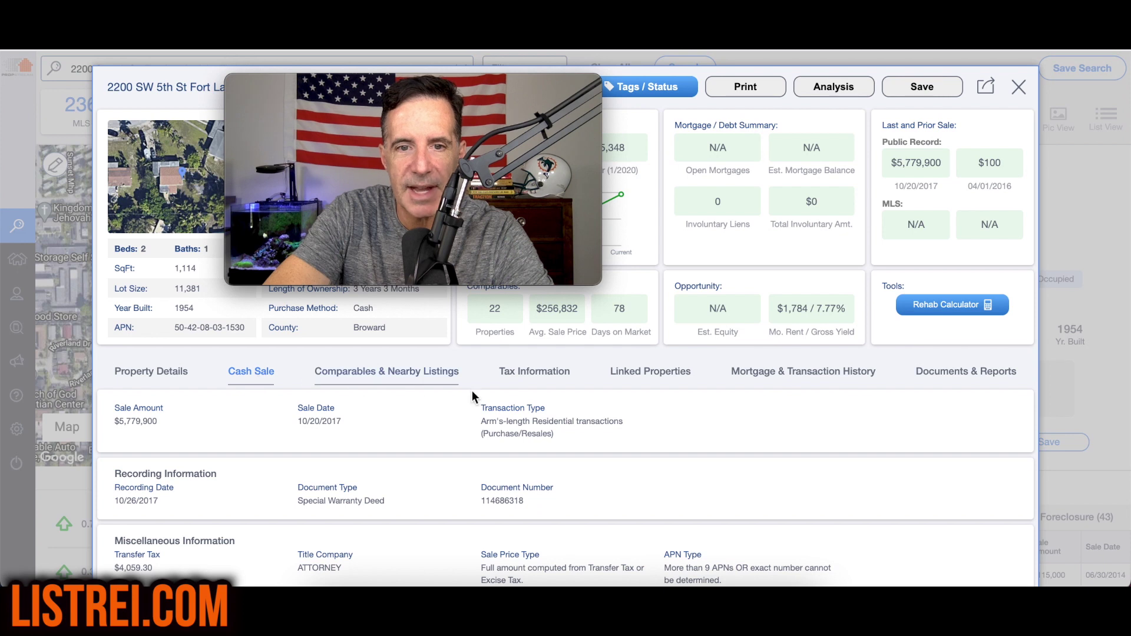
Step: Show Tax Information with 2019 tax of $4,680 and assessed value $198,180
click(534, 376)
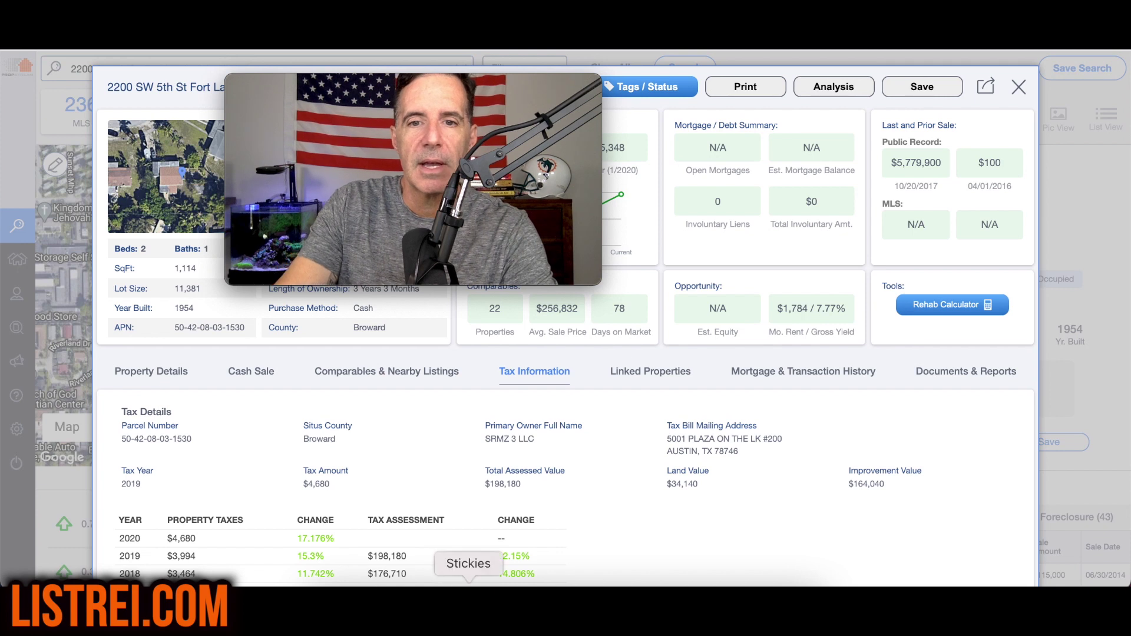
Step: Show the Linked Properties portfolio listing the owner's 20724 total properties
click(644, 373)
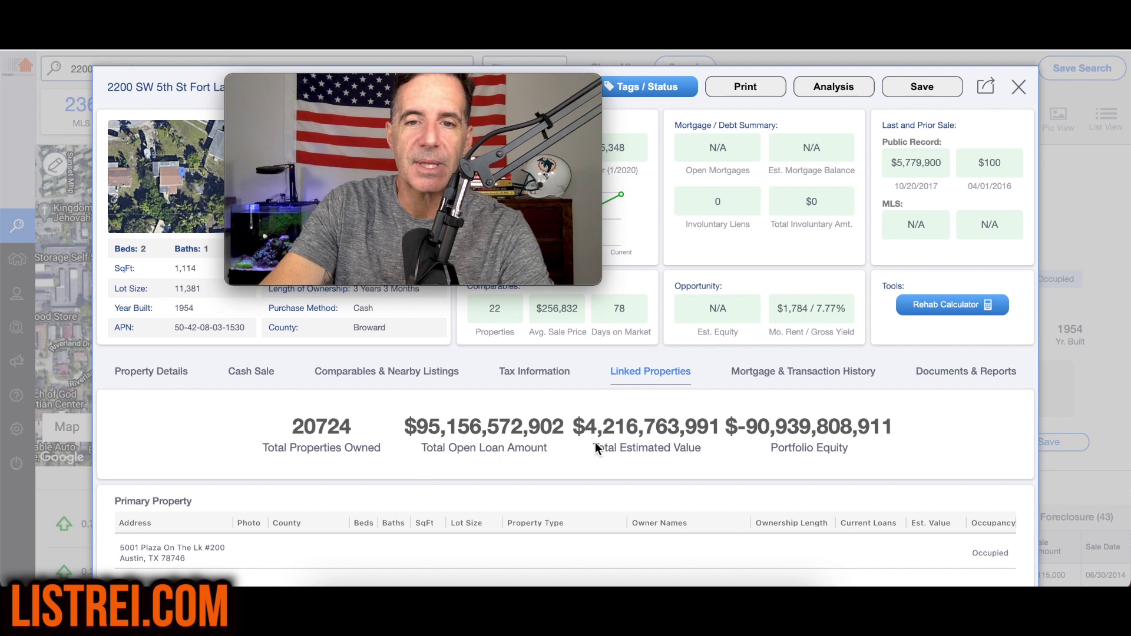
Step: Show Mortgage & Transaction History, including the $150,000,000 commercial loan recorded 06/18/2019
click(769, 376)
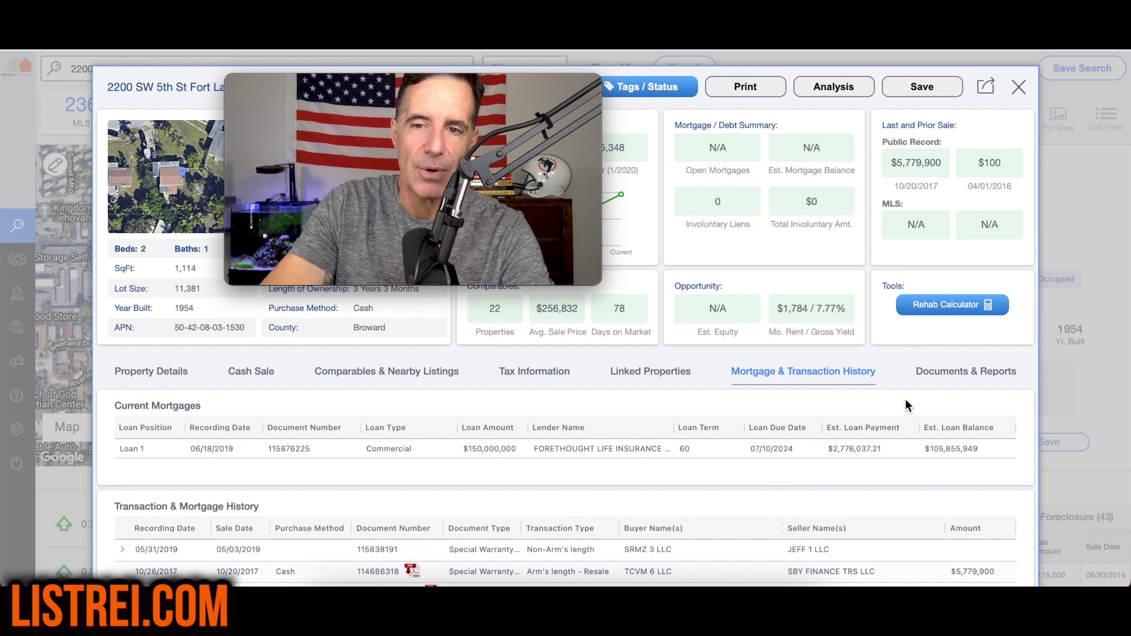
Step: Review the Documents & Reports tab, then close the property details back to the 33312 map
click(940, 376)
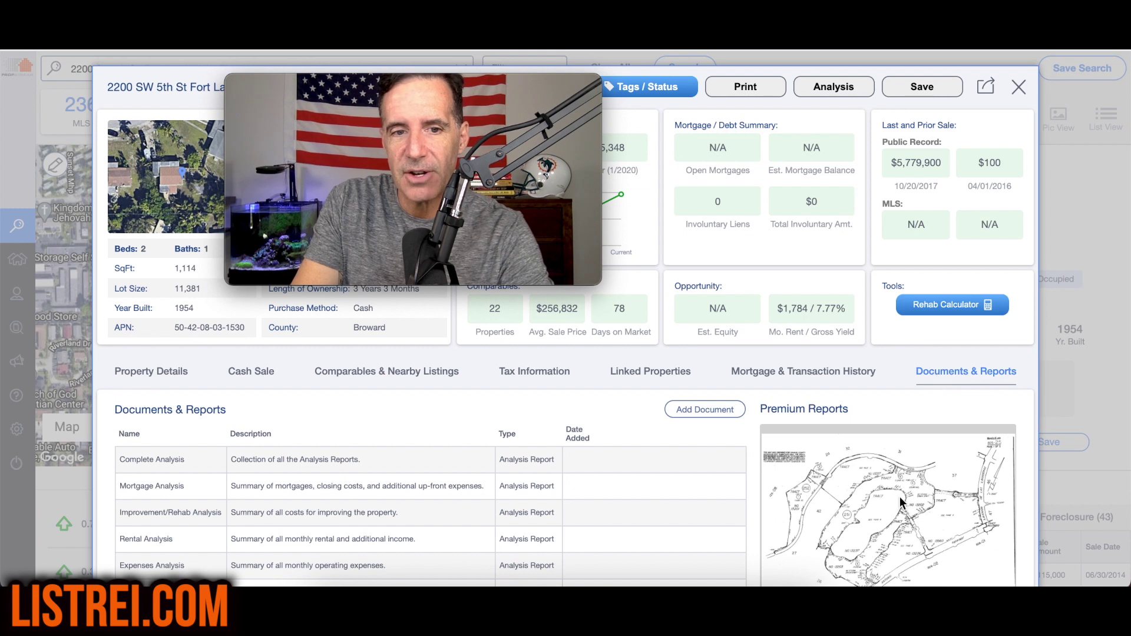
mouse_move(617, 483)
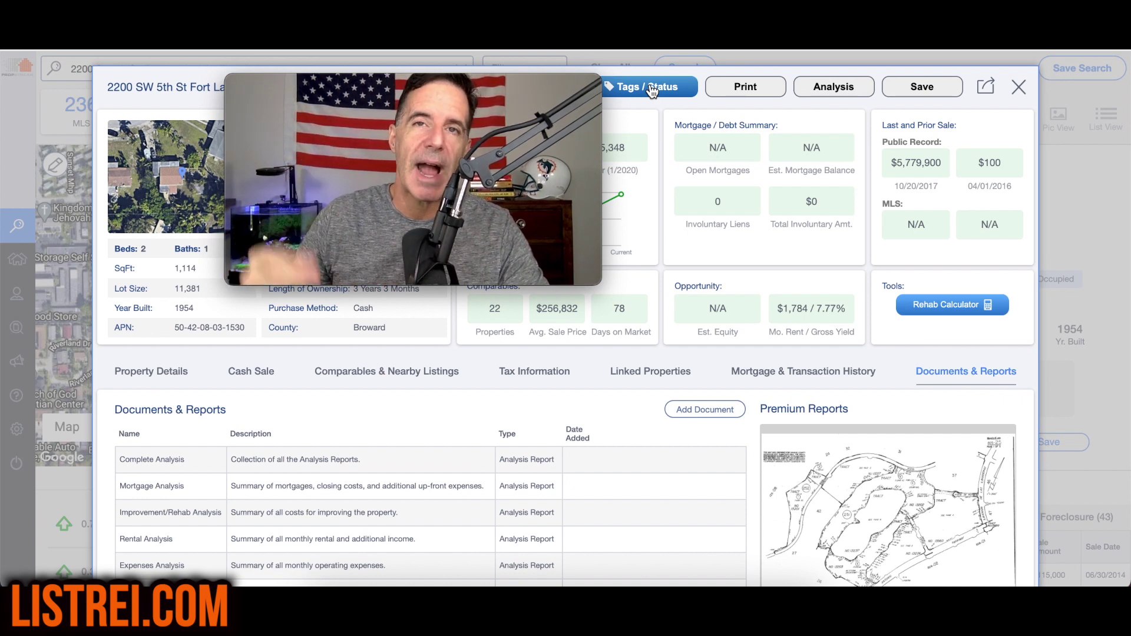
drag(540, 92, 1056, 386)
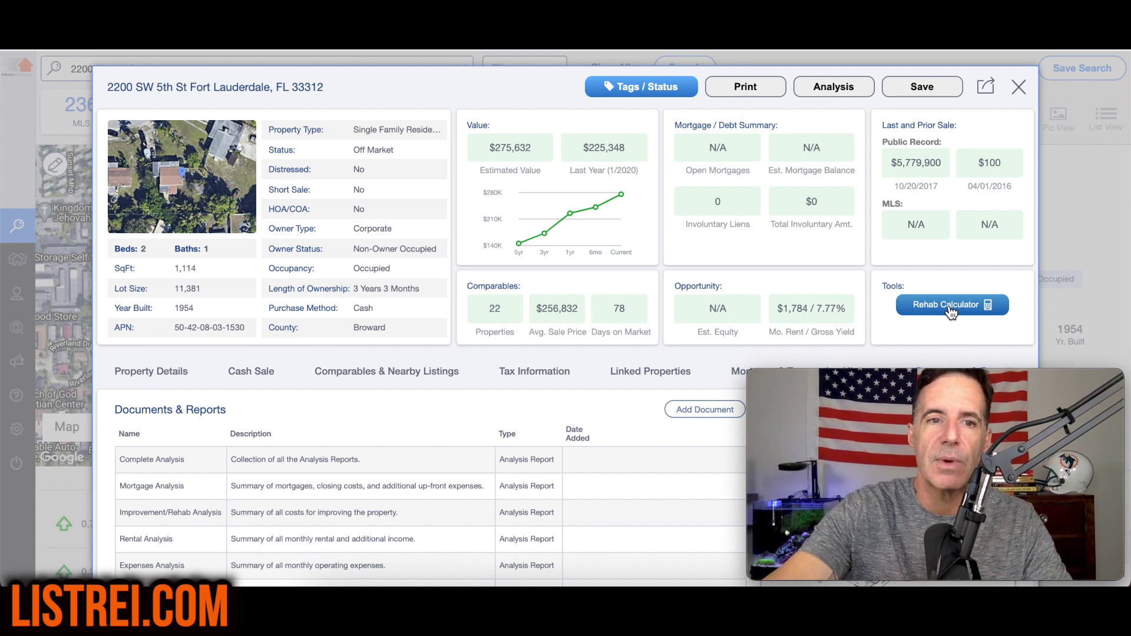
click(1020, 88)
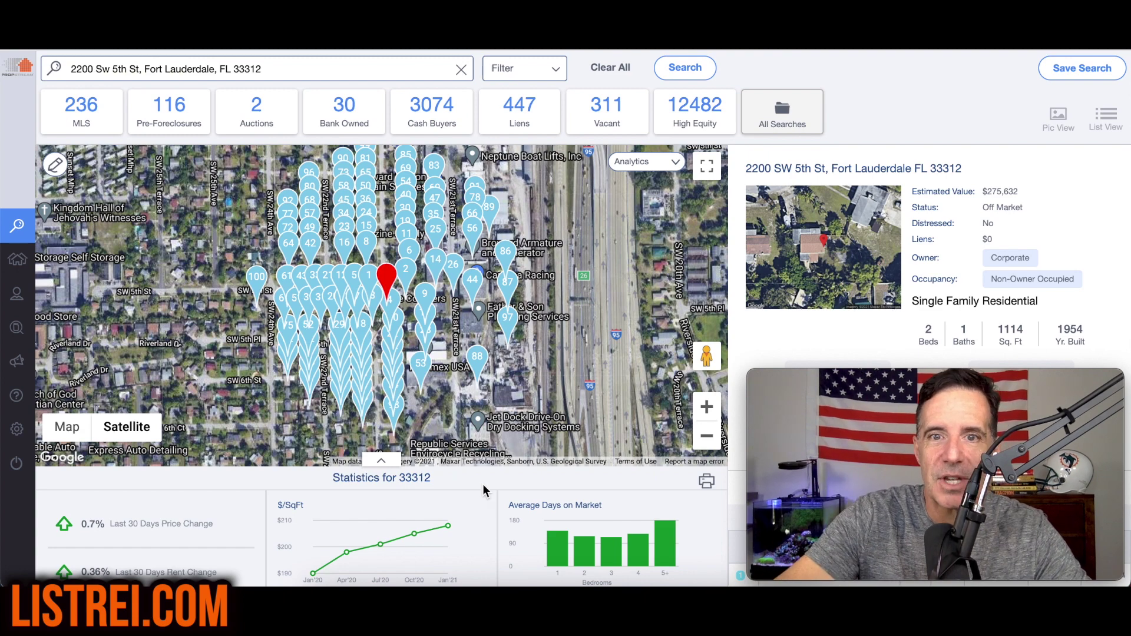
Step: Open the map's Analytics overlay on Est. Values with its value colour scale
click(678, 165)
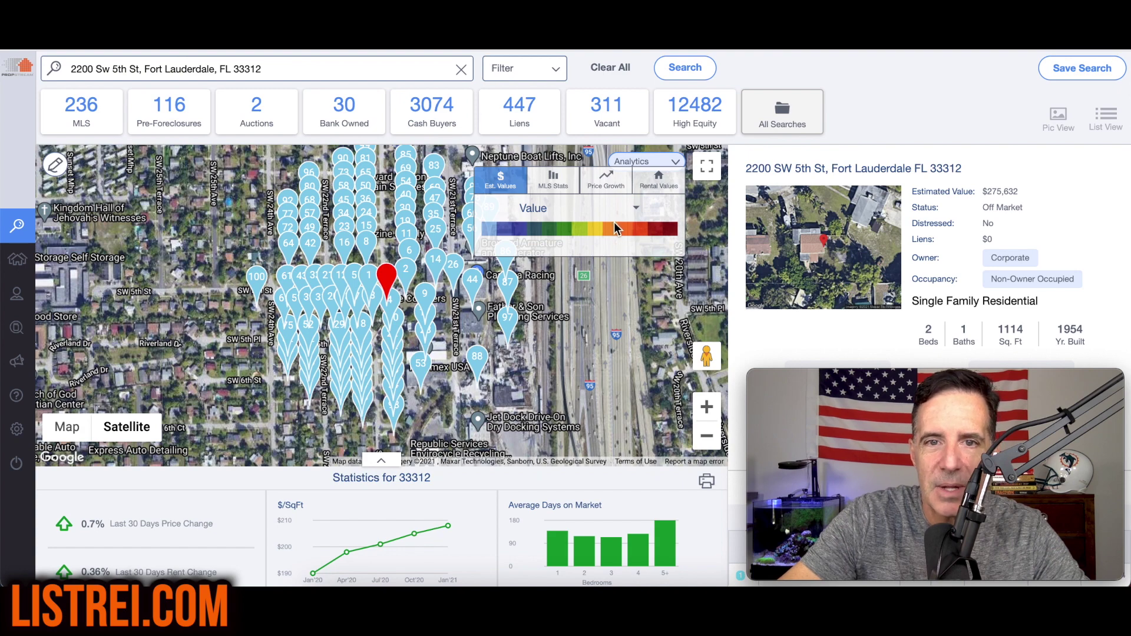
Step: Shade the map by 5 Year Growth under the Price Growth analytics
click(605, 185)
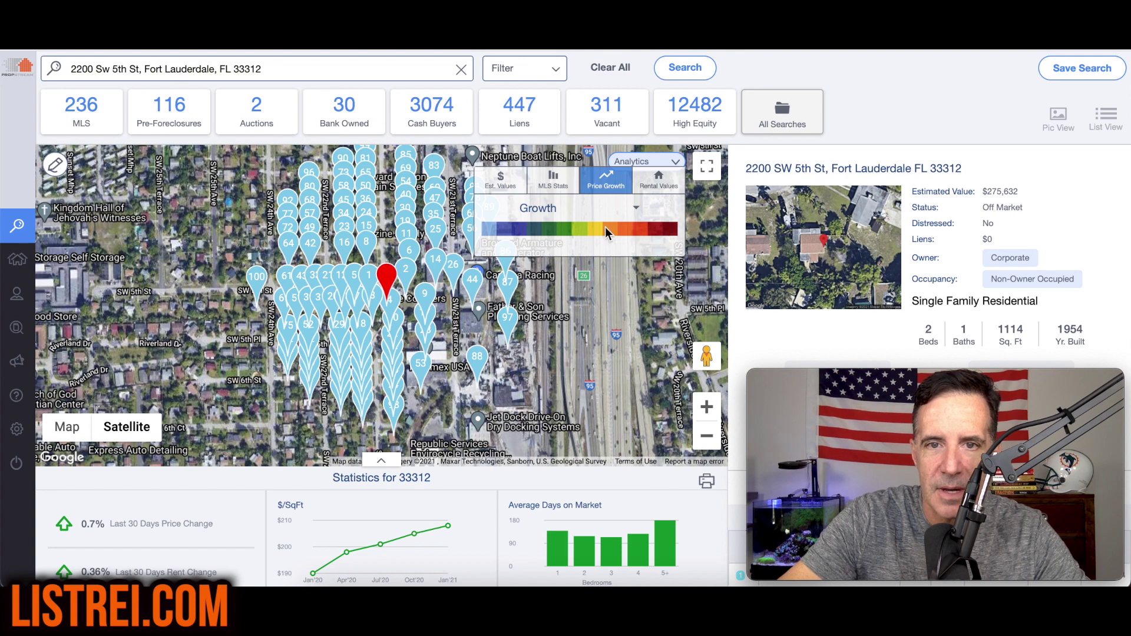
click(637, 211)
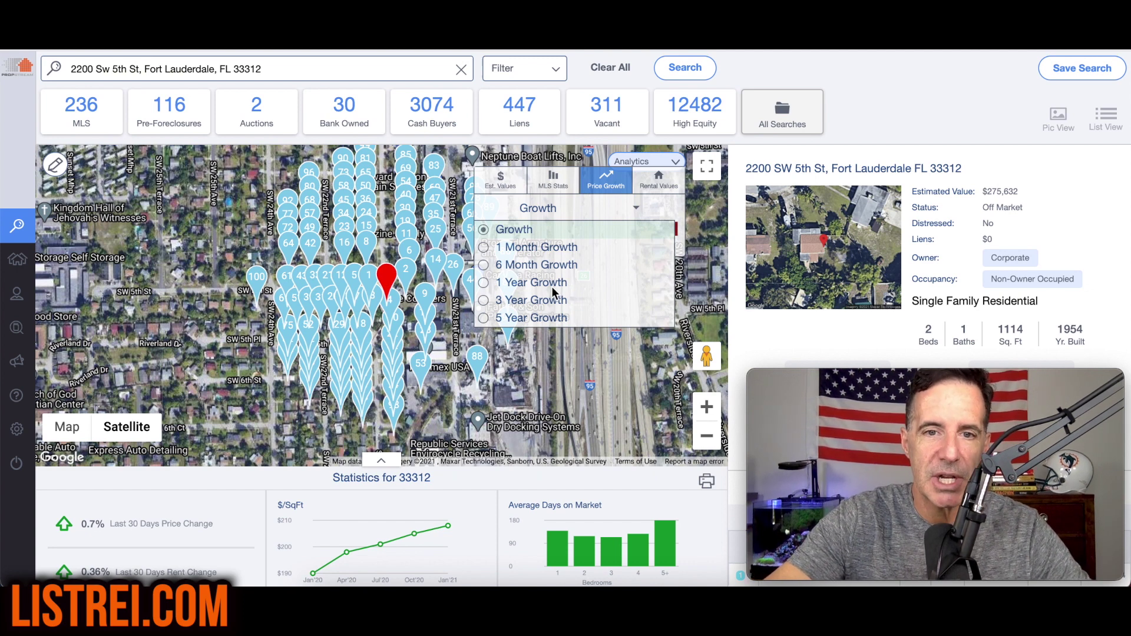
click(484, 319)
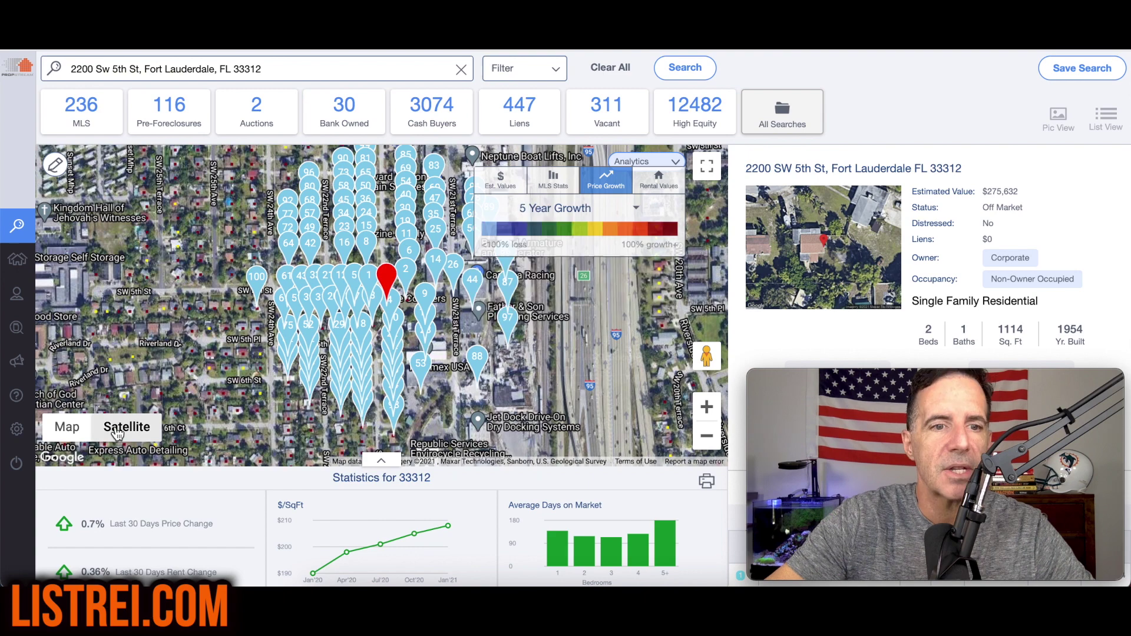
Step: Switch the map from satellite imagery to the road map, zooming out and back in
mouse_move(118, 434)
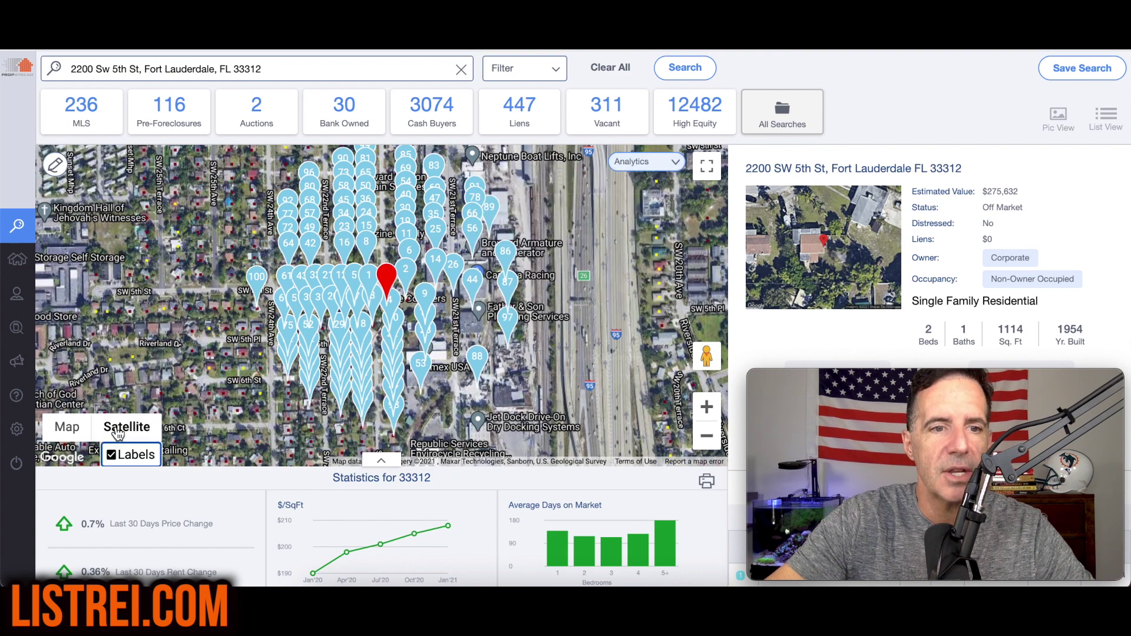
click(64, 426)
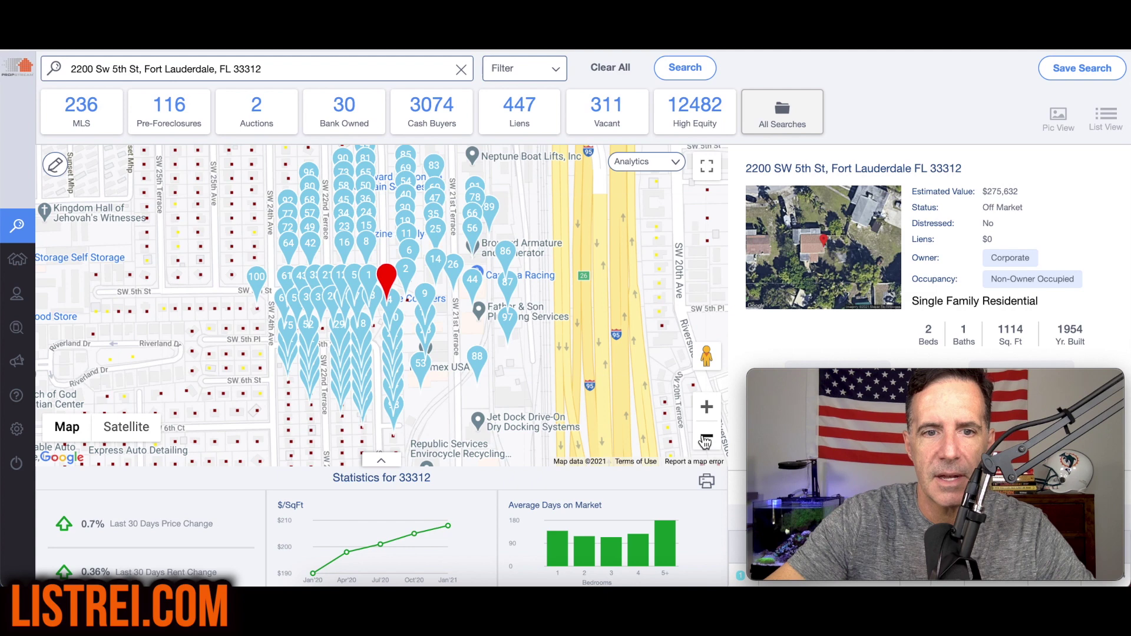
click(706, 439)
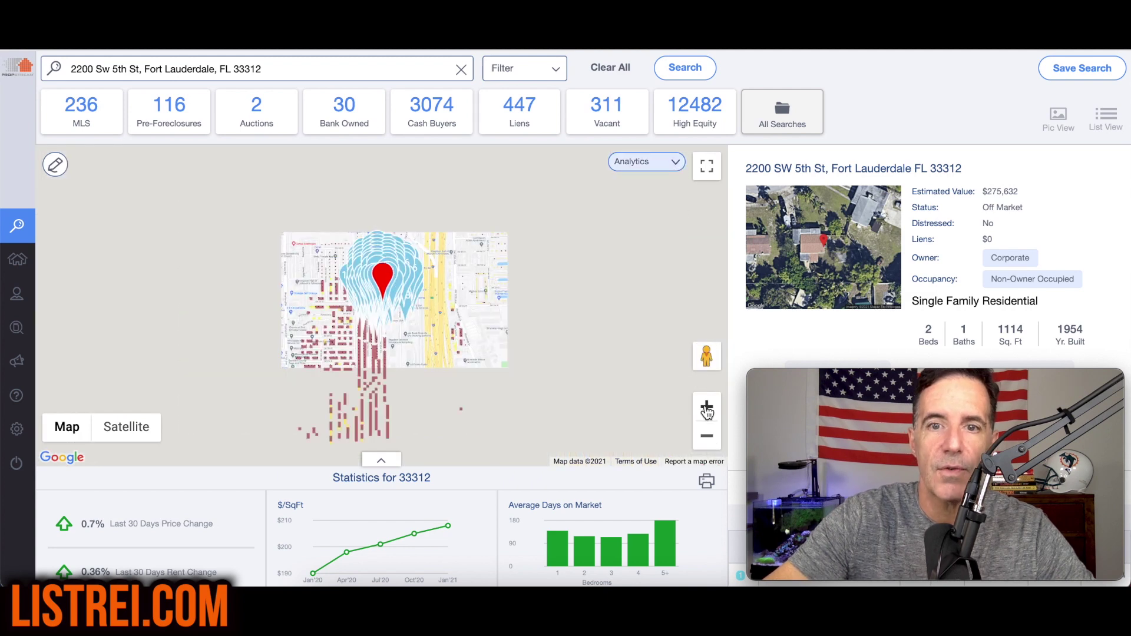
click(708, 408)
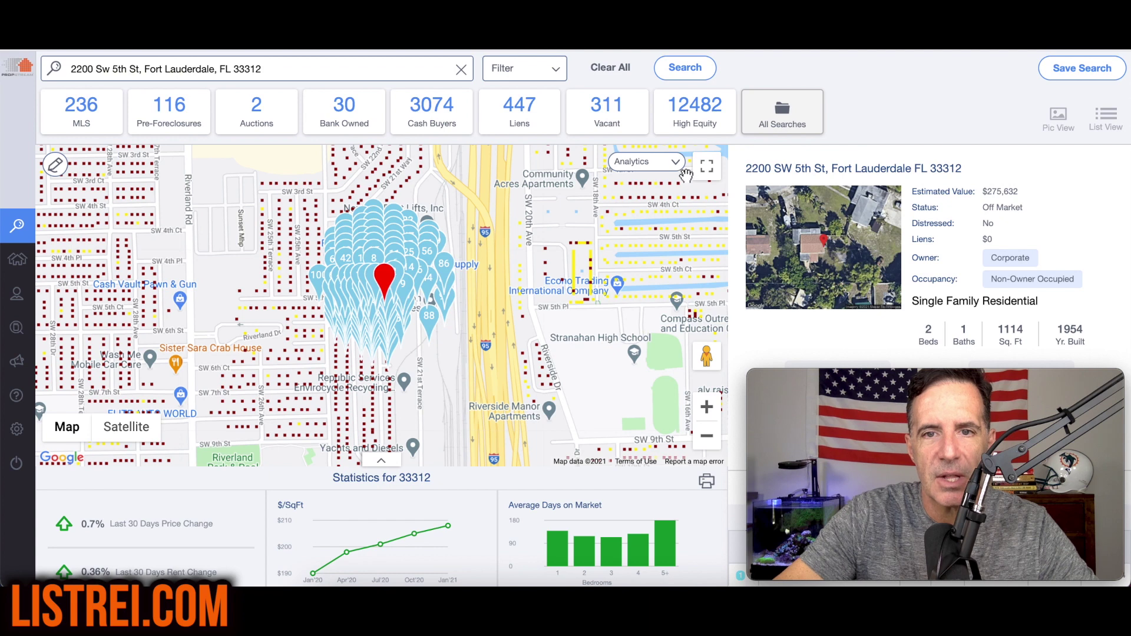
Step: In Analytics, choose 3 Year Growth, then shade the map by estimated values
click(677, 168)
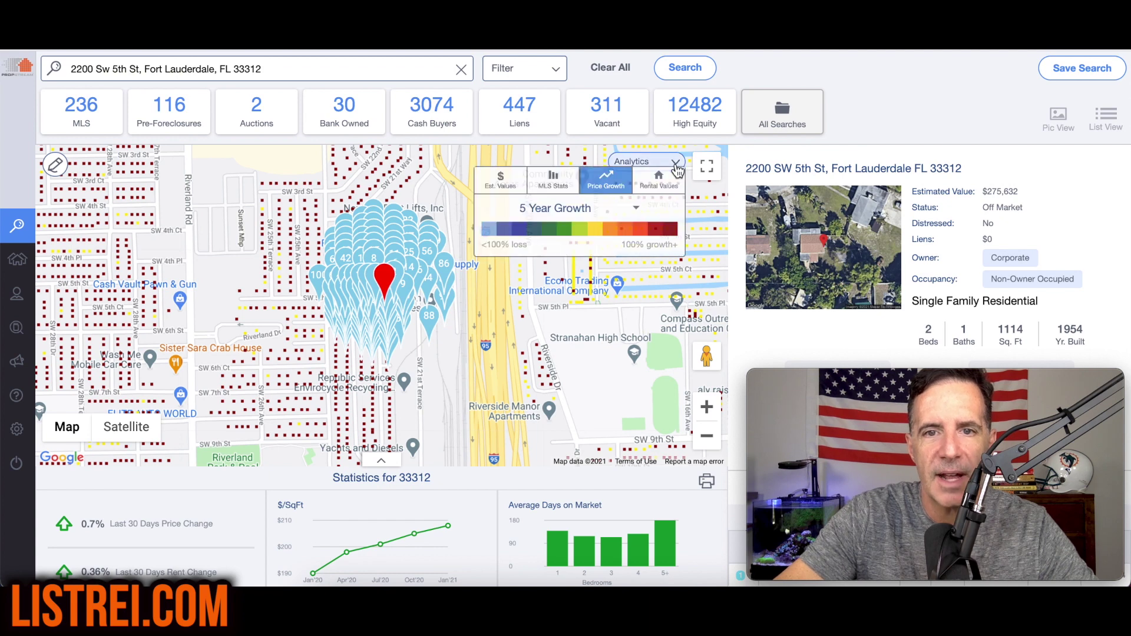
click(636, 210)
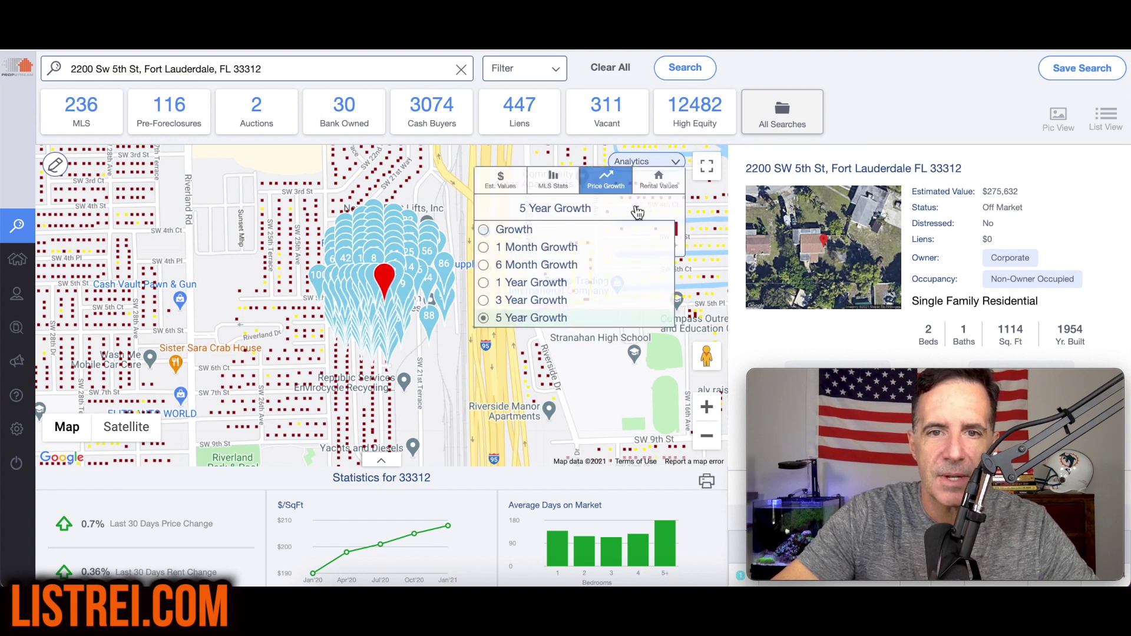
right_click(482, 304)
key(Escape)
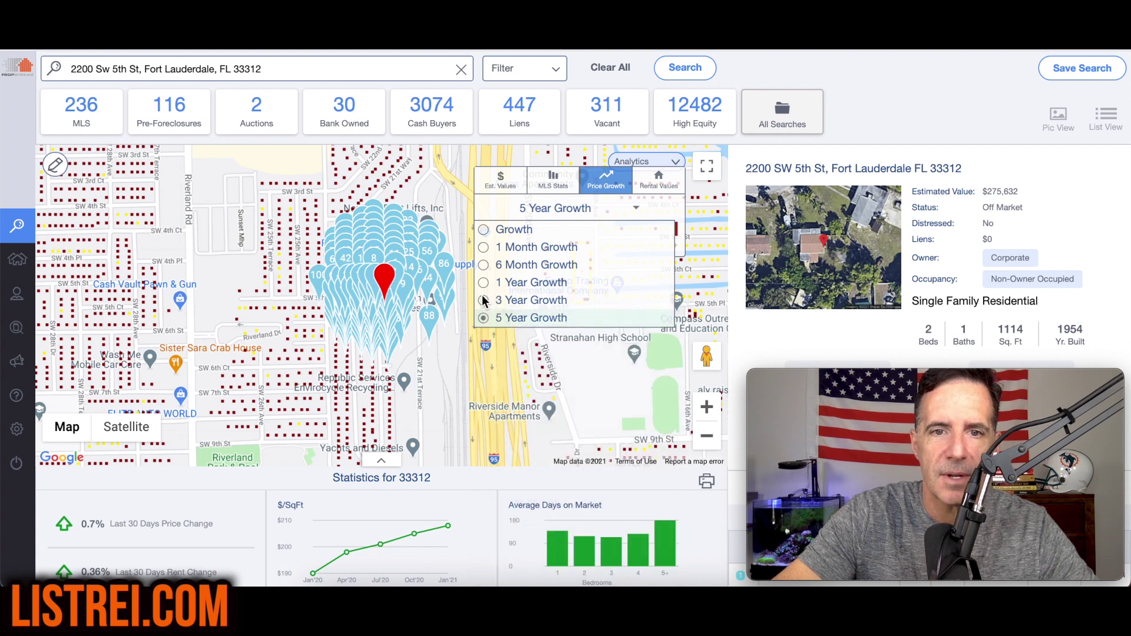
click(483, 299)
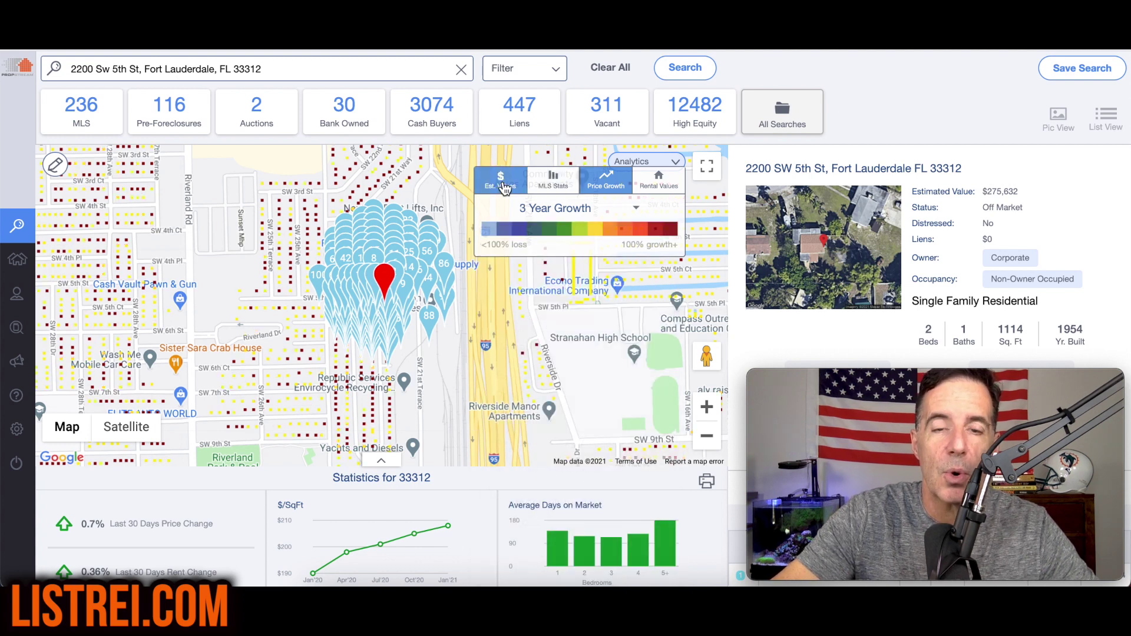
click(505, 187)
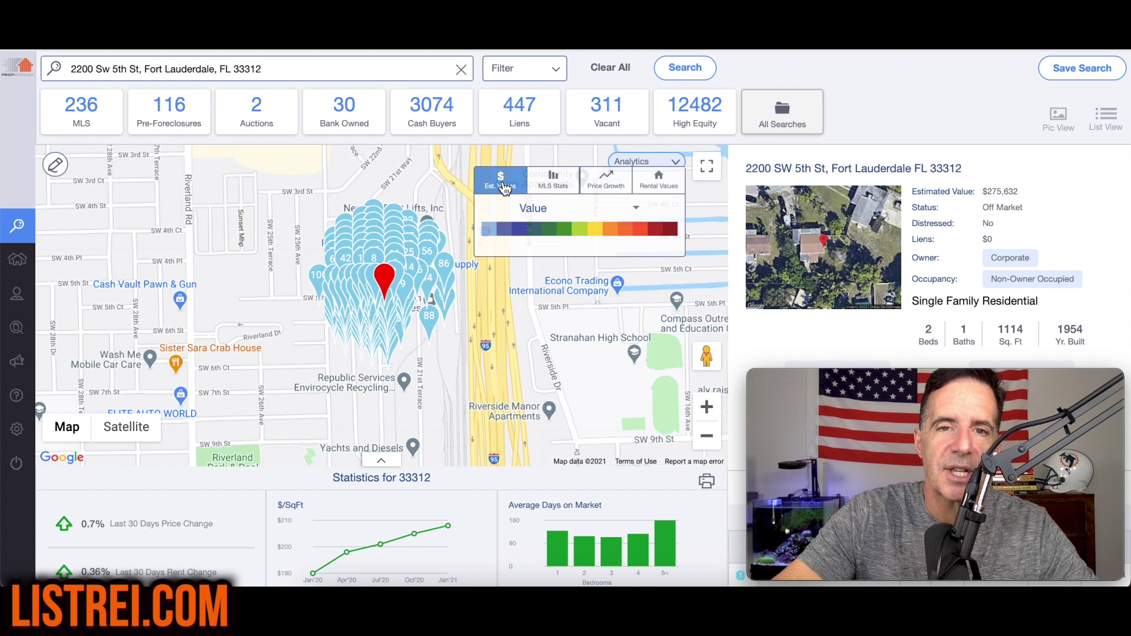
Step: Shade the map by 5 Year Growth price growth in the Analytics panel
click(705, 439)
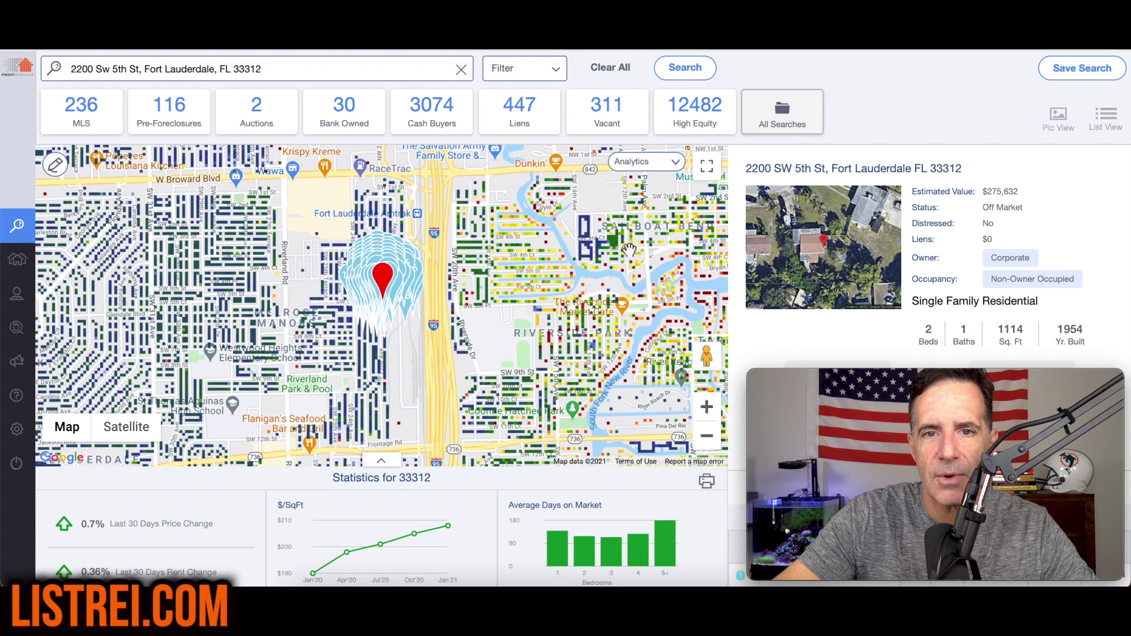
click(677, 163)
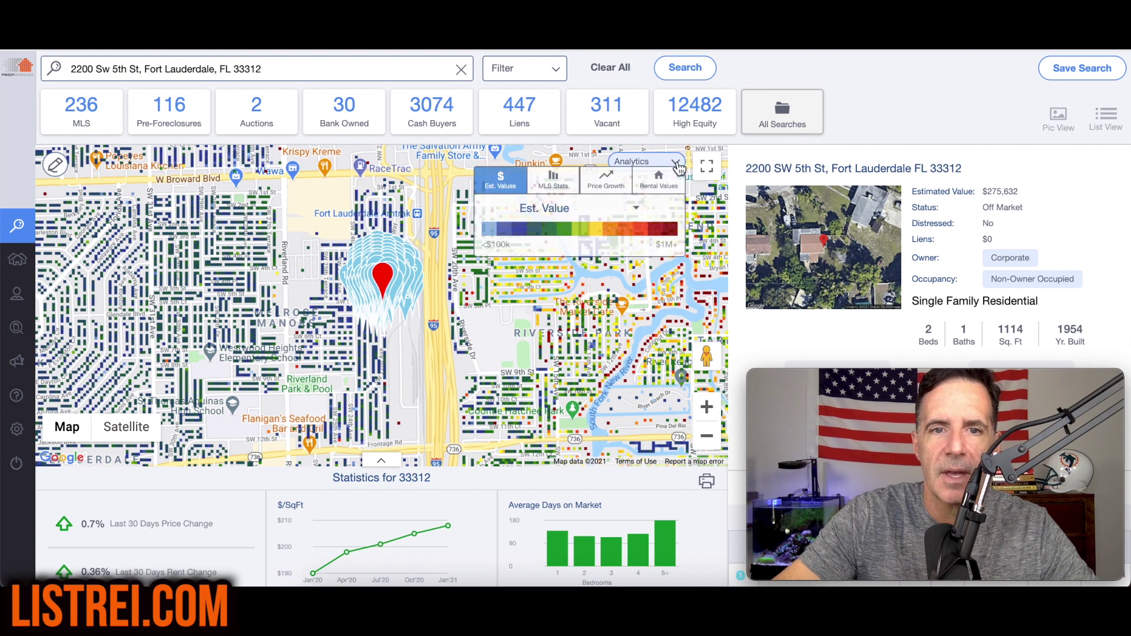
click(613, 186)
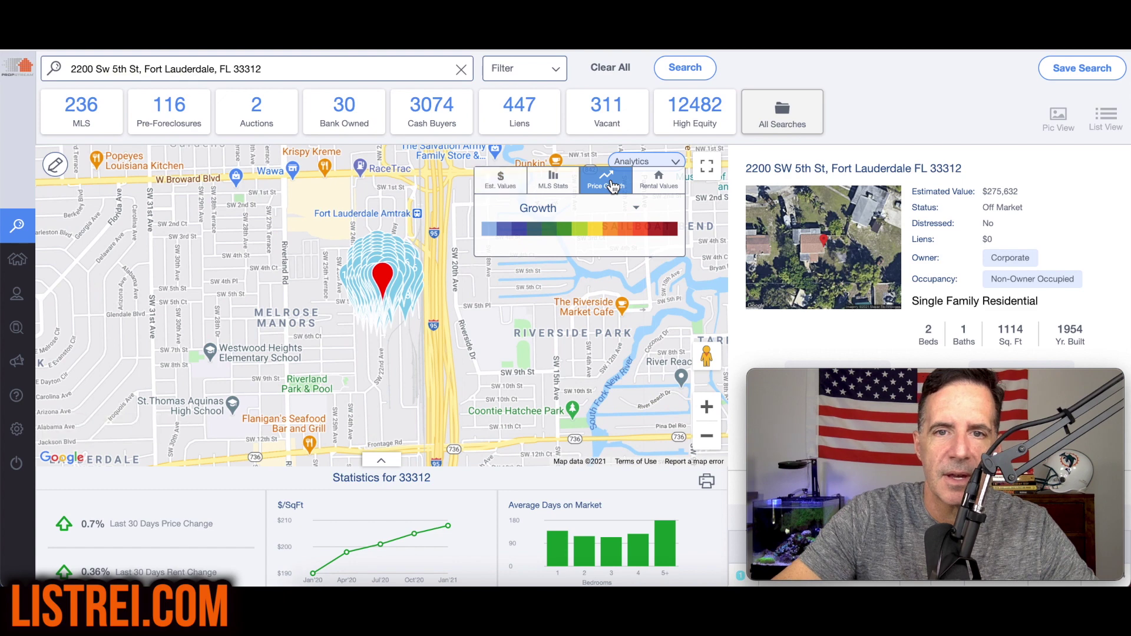
click(638, 211)
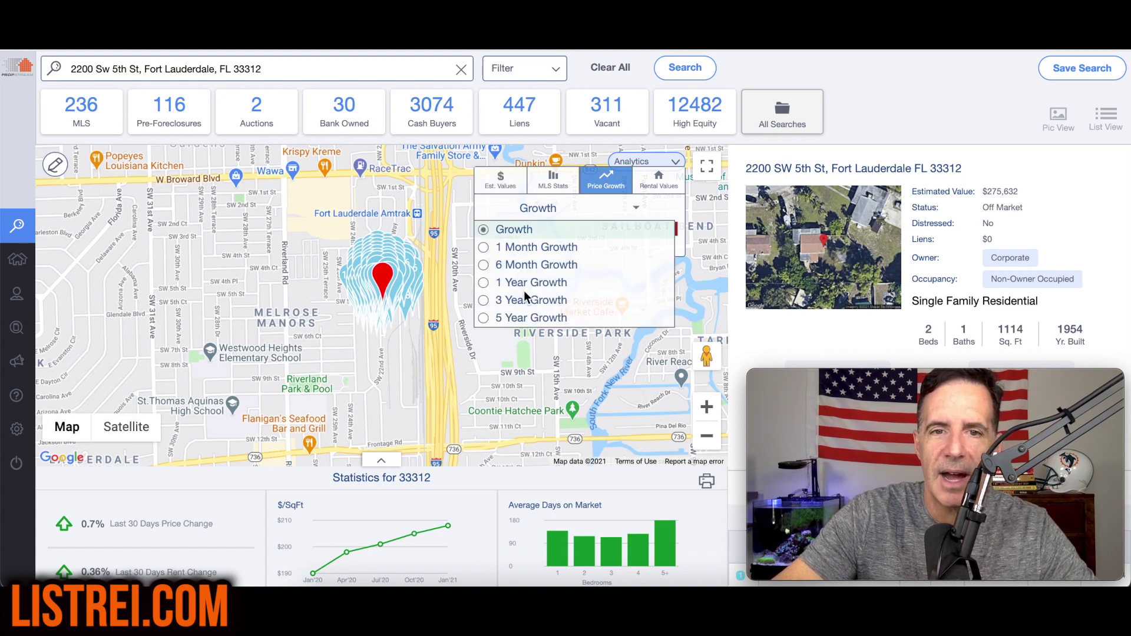
click(484, 318)
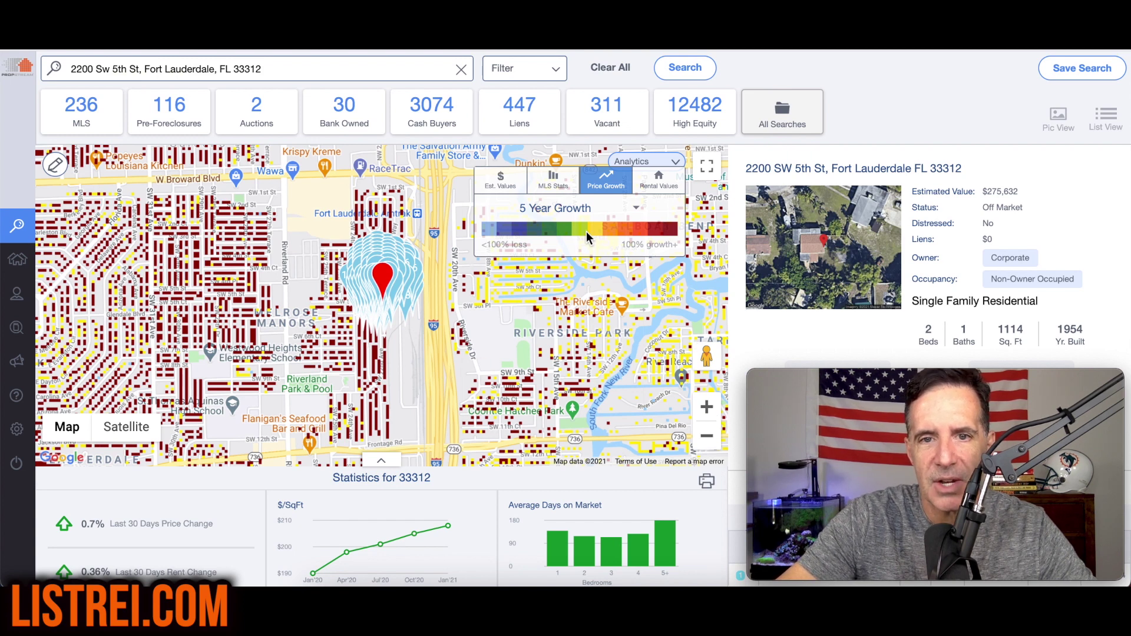
Step: Zoom the map out four levels around the pinned property
click(707, 438)
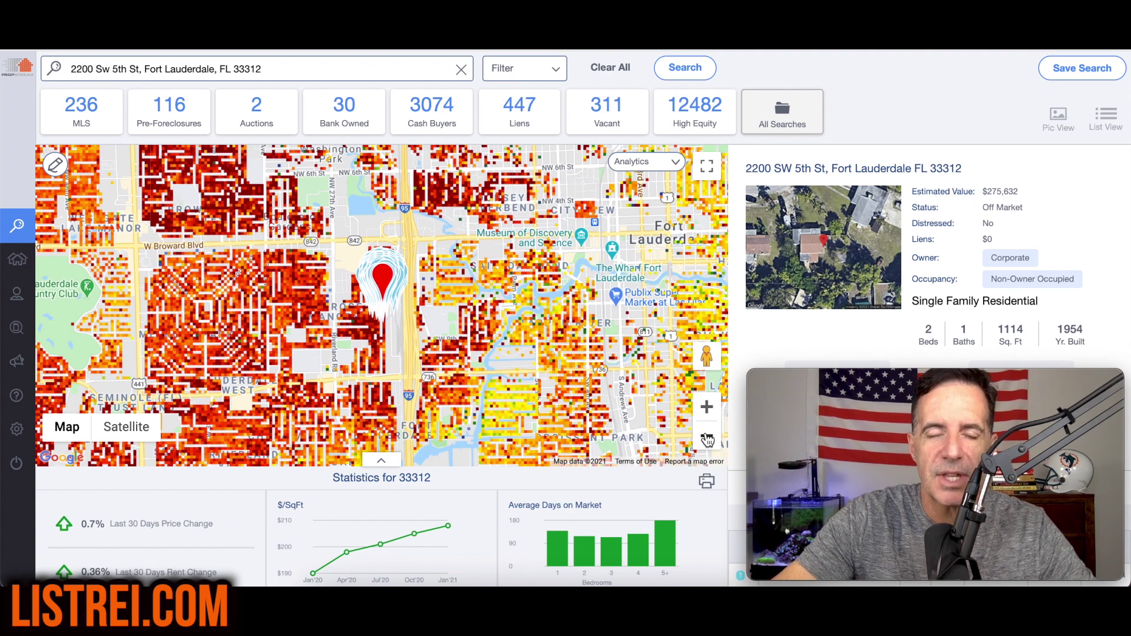
click(707, 439)
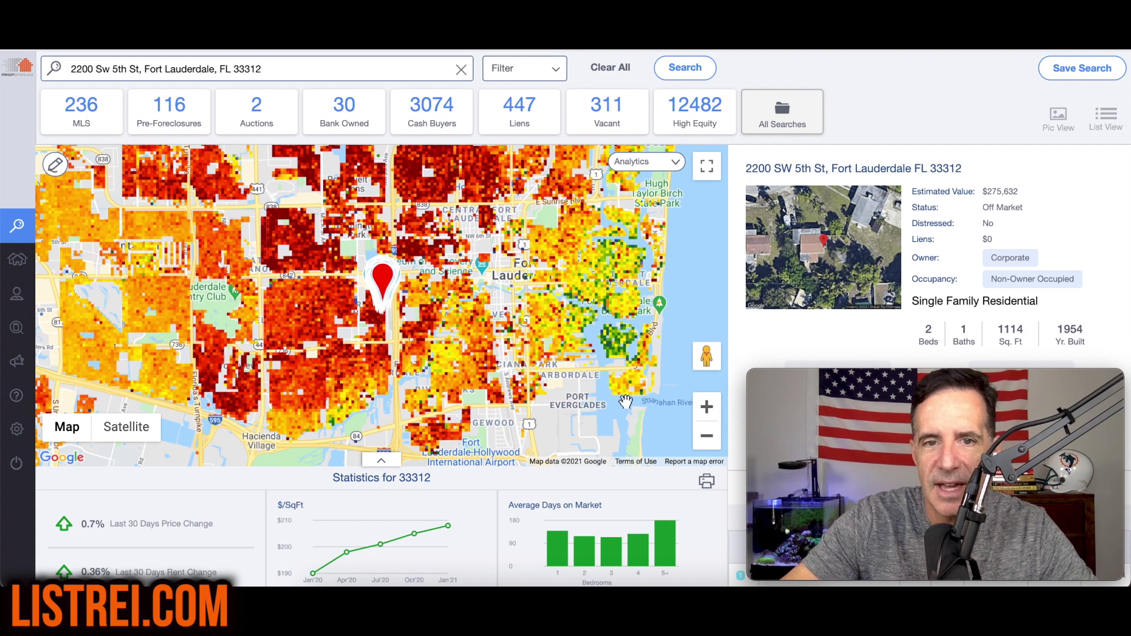
click(707, 436)
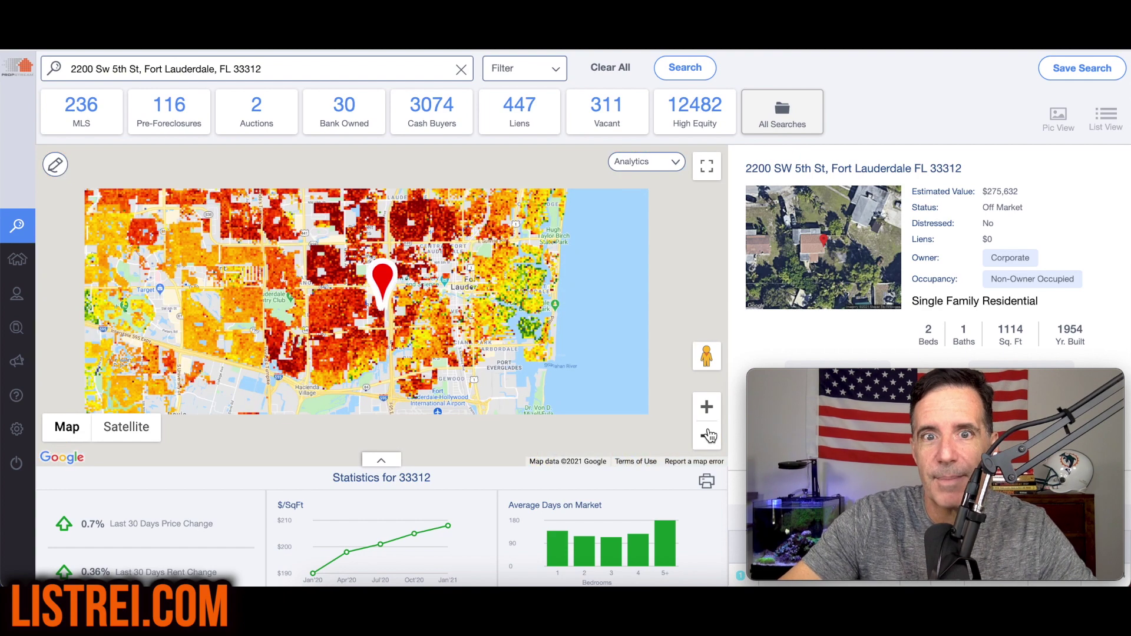
click(707, 436)
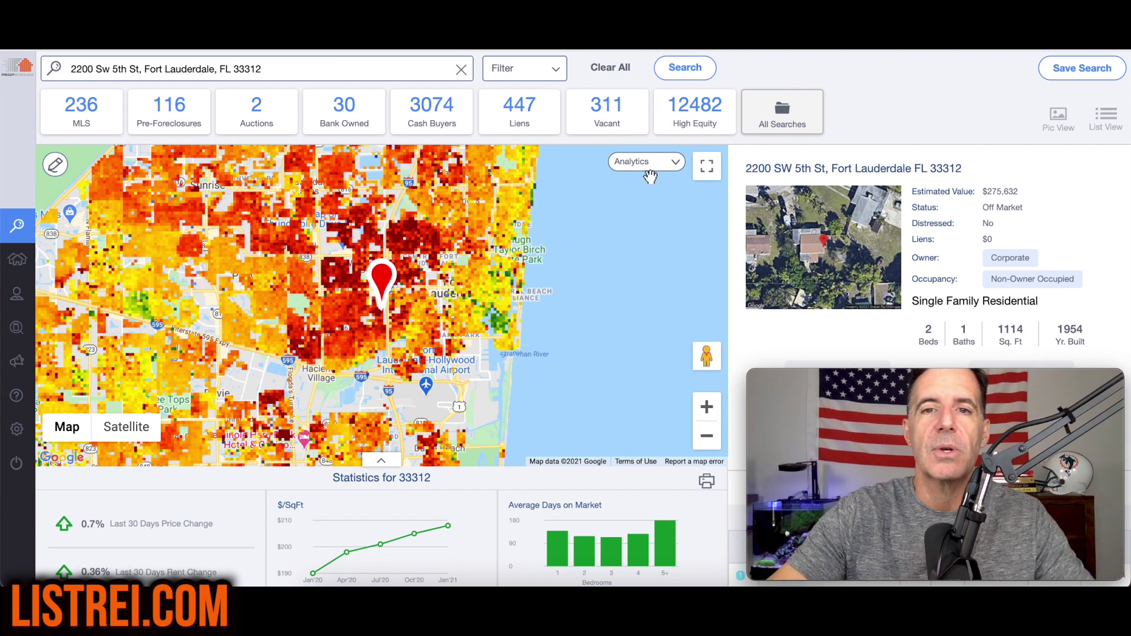
Step: Switch the heat map to 3 Year Growth, close the legend, and zoom out one level
click(676, 165)
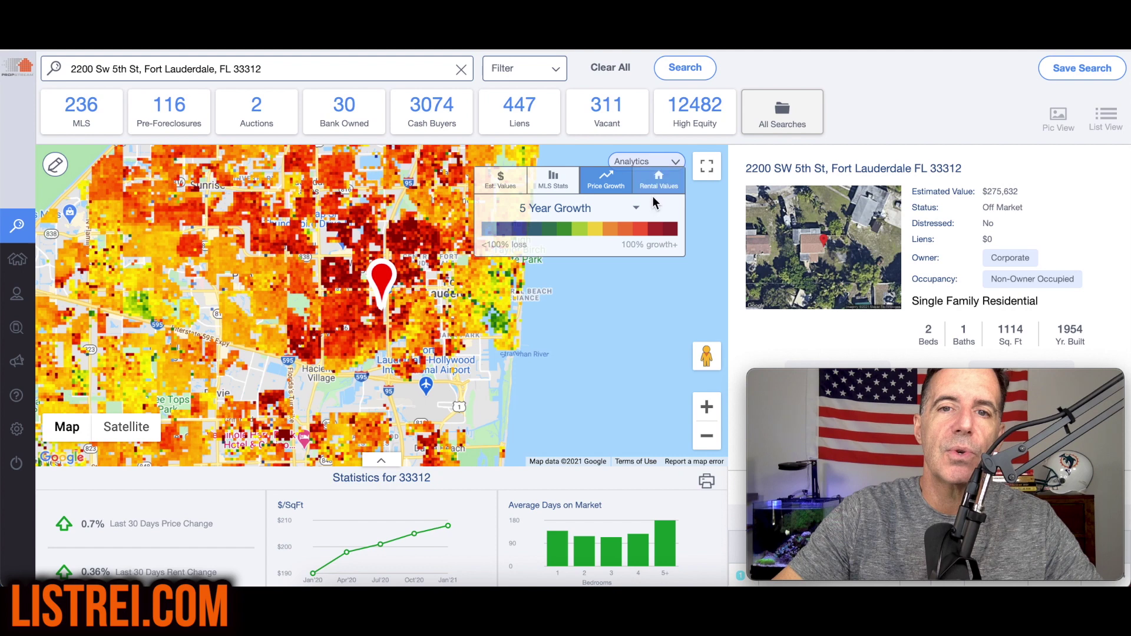
click(637, 210)
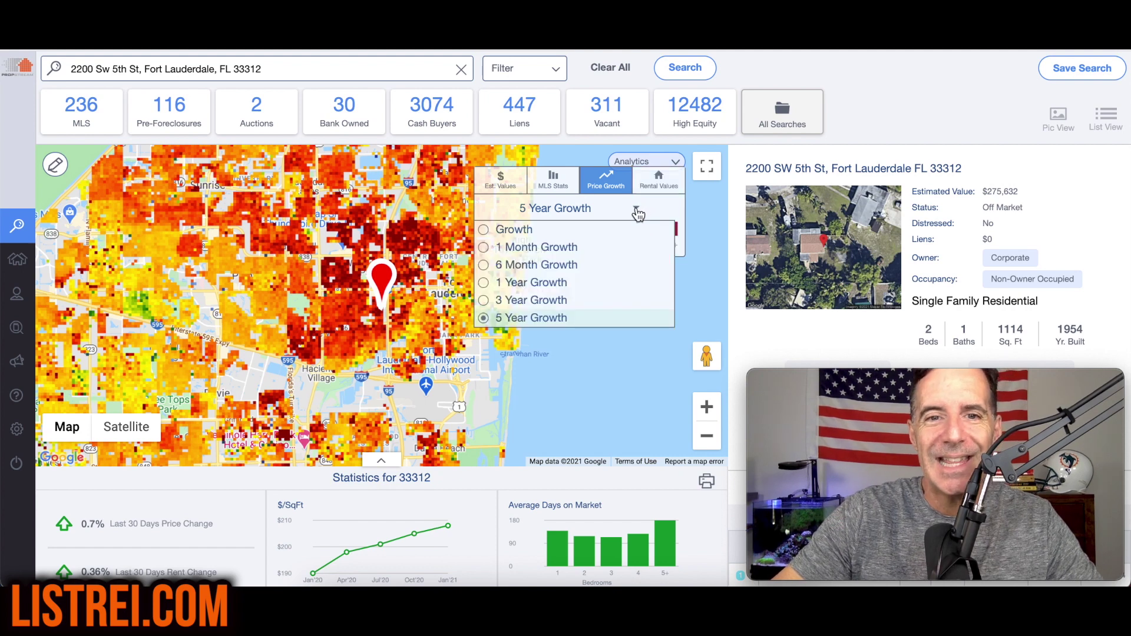
click(483, 300)
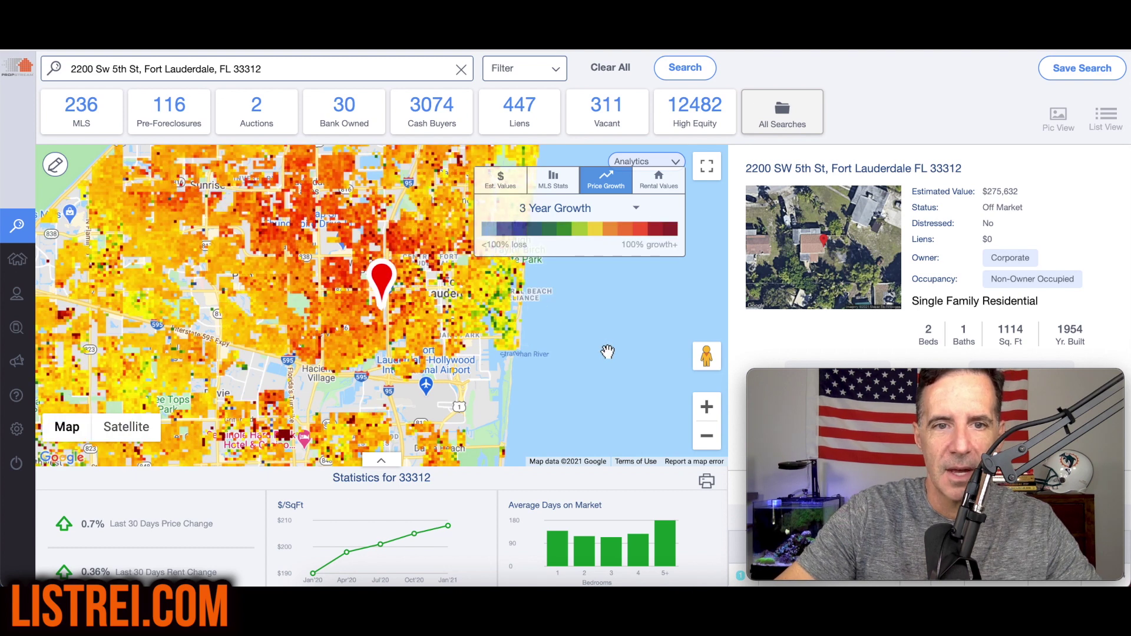
click(642, 319)
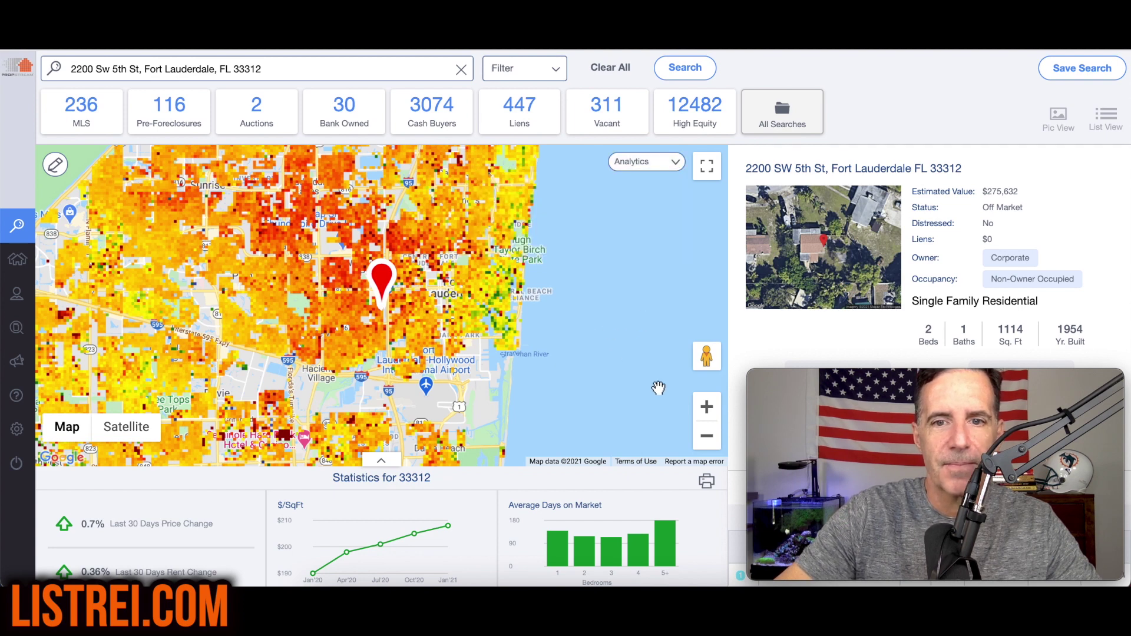
click(707, 437)
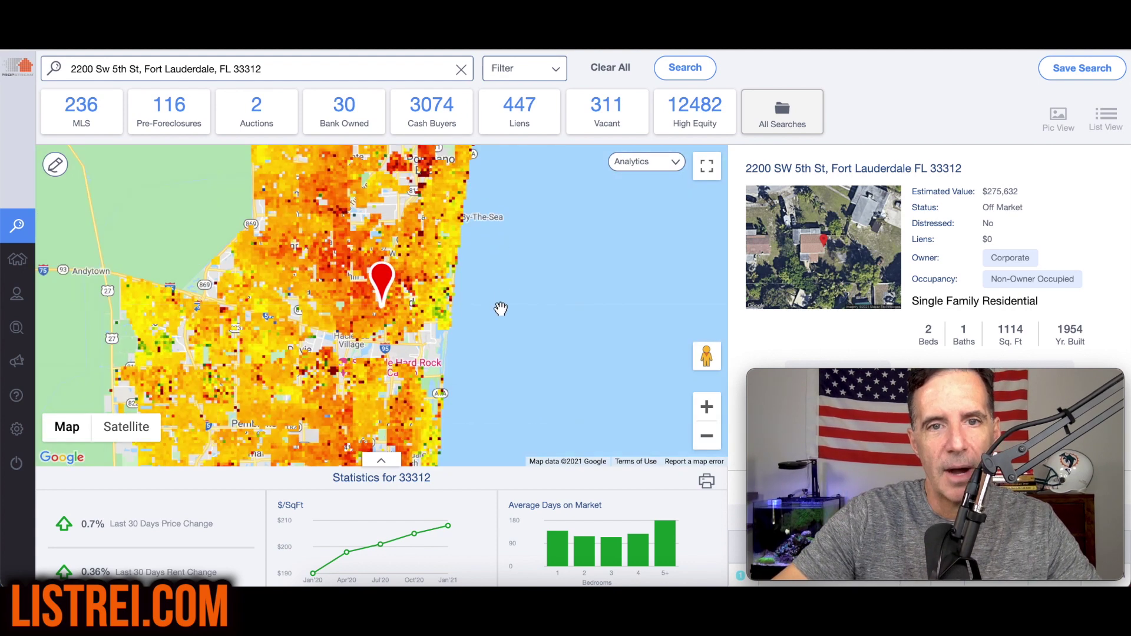
Step: Pan the map north along the coast and briefly check the Analytics panel
drag(460, 168, 503, 248)
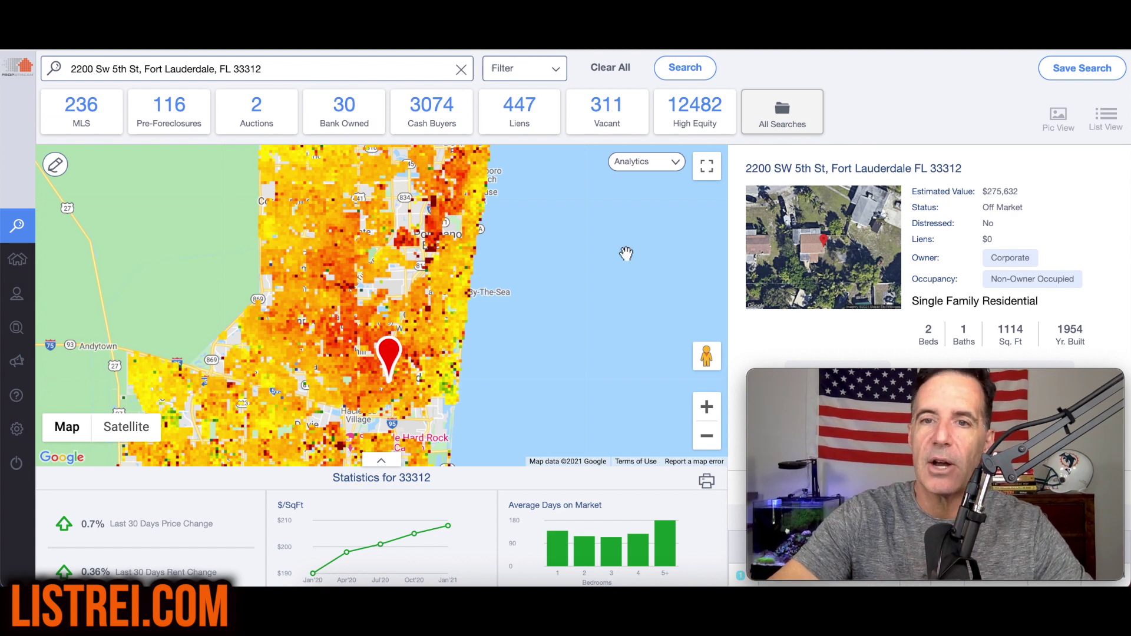
click(647, 161)
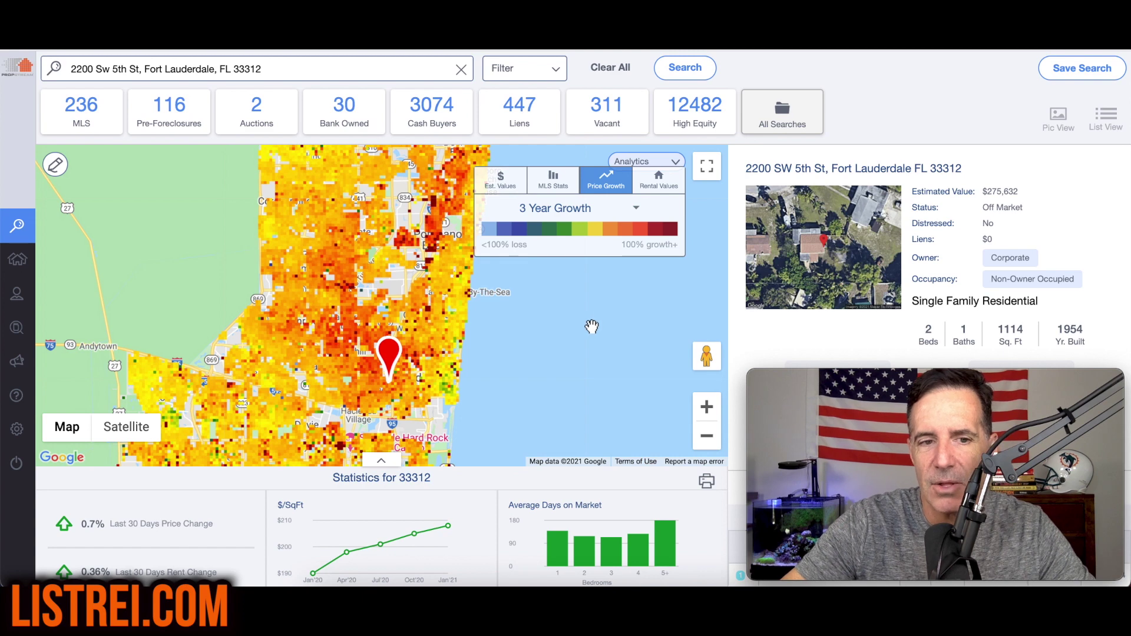
click(591, 366)
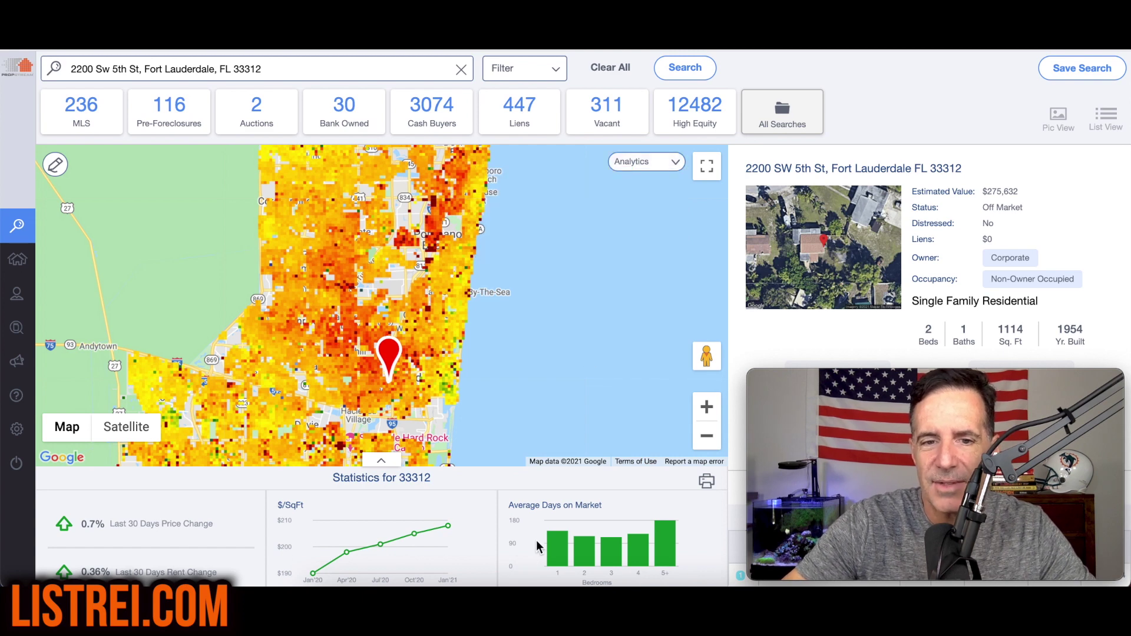
mouse_move(371, 545)
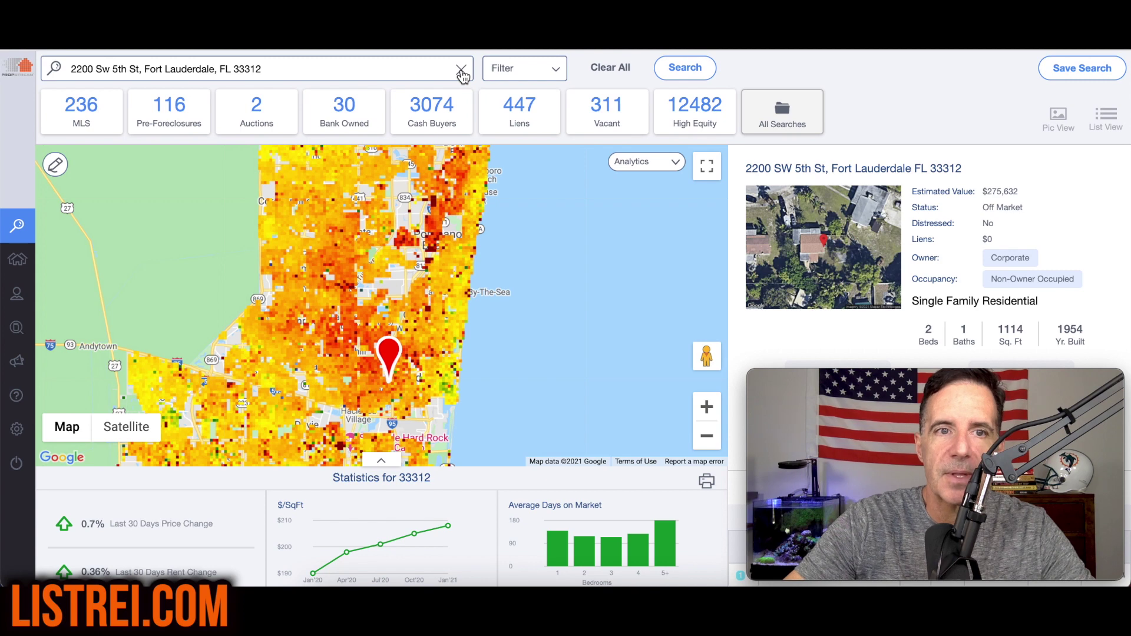
Step: Replace the address search with 'knoxville' and run it for Knoxville, TN
click(462, 70)
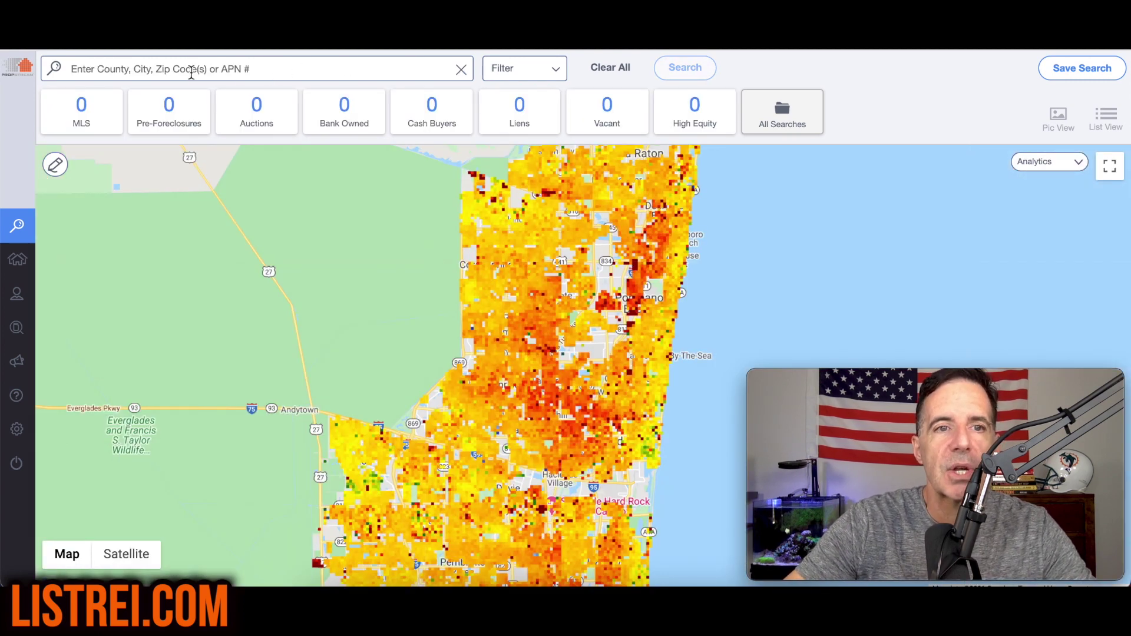
click(121, 70)
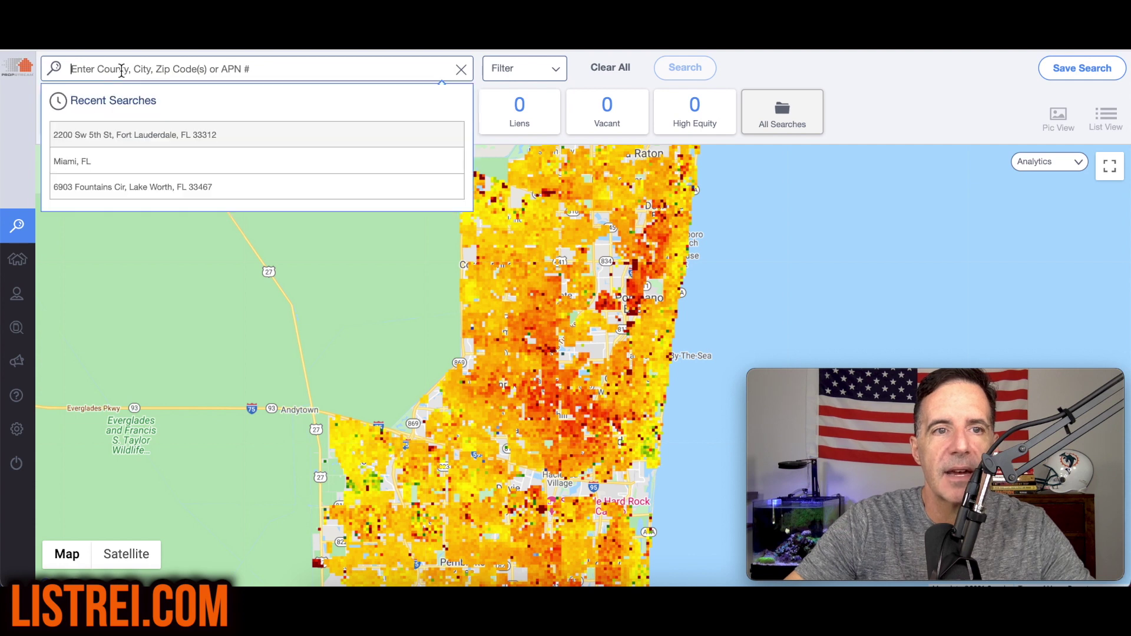
text(k)
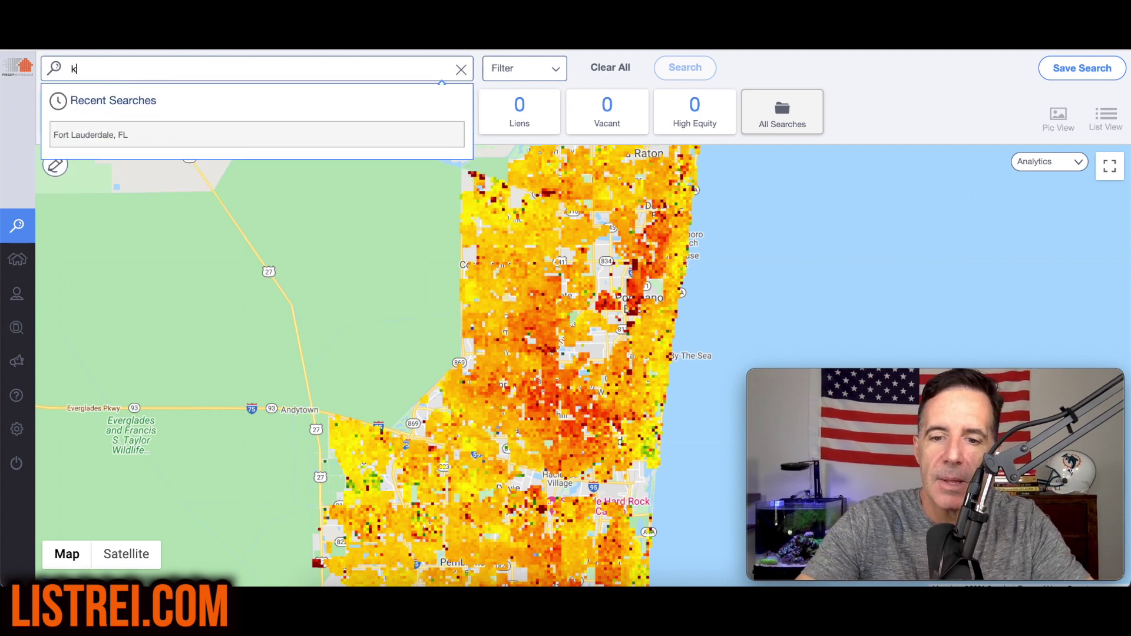
text(nox)
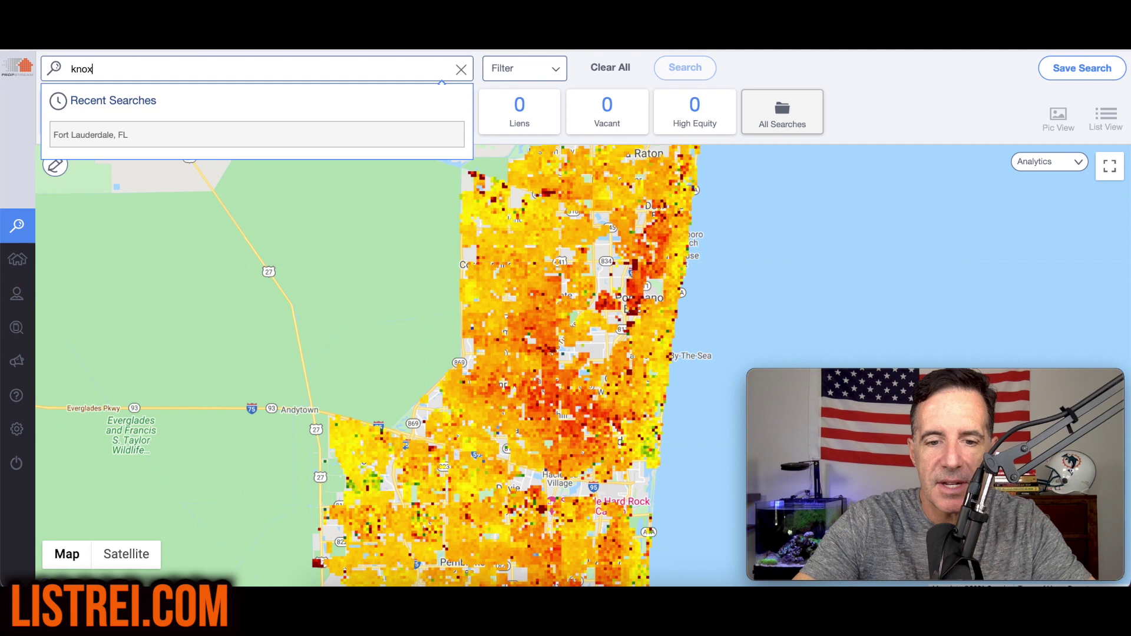
text(ville)
key(Return)
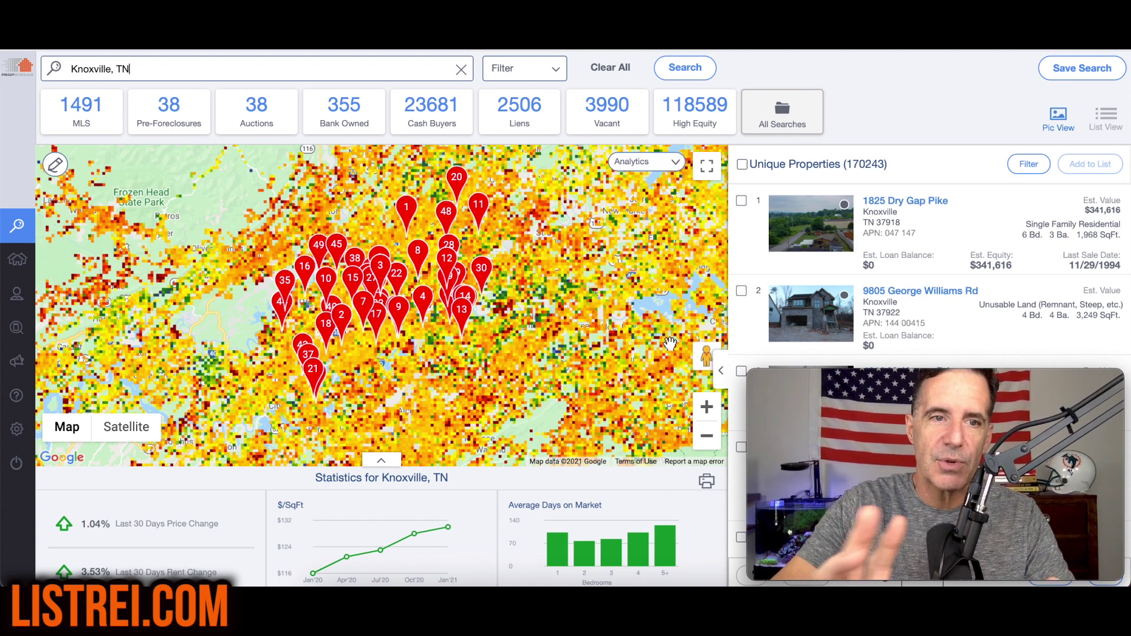
Step: Switch to satellite imagery, turn off Price Growth, and zoom in two levels on Knoxville
click(677, 170)
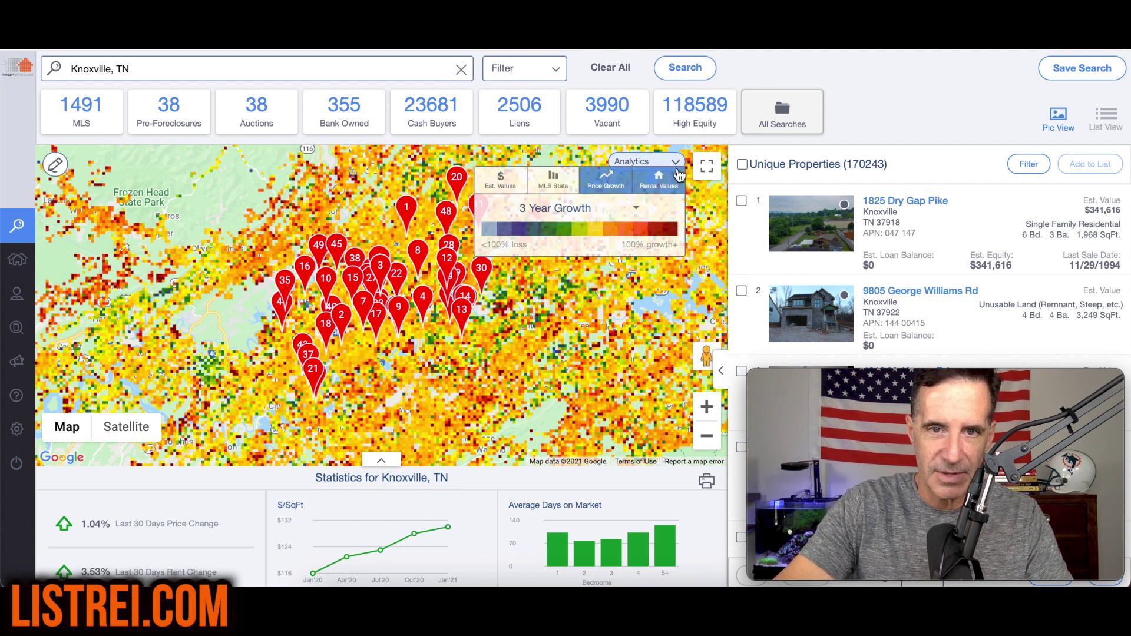
click(120, 435)
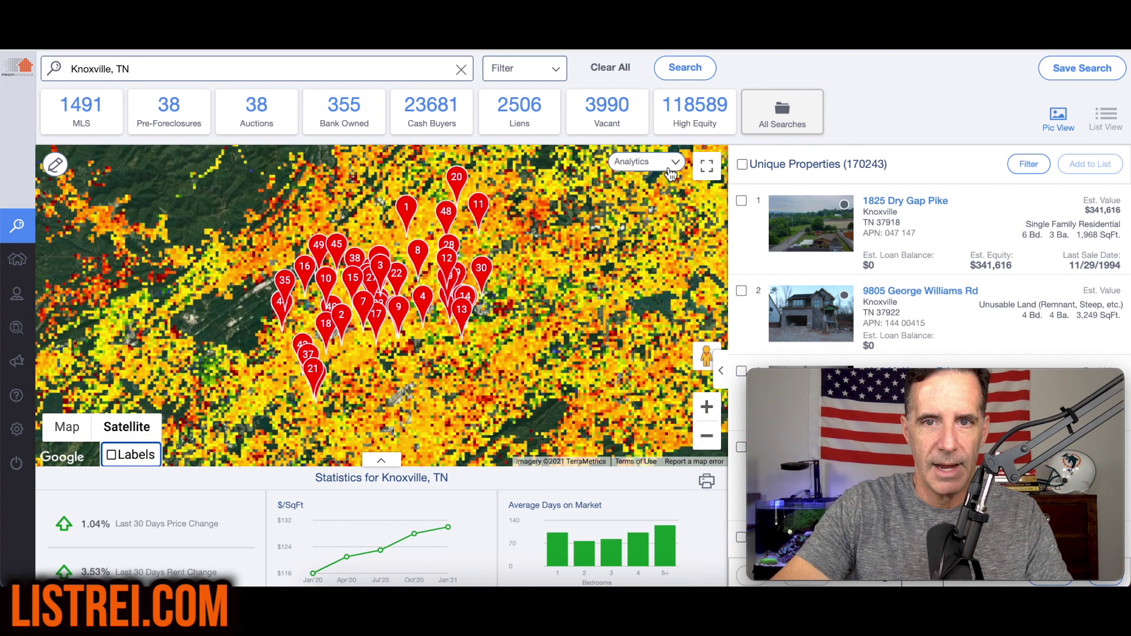
click(676, 165)
click(605, 177)
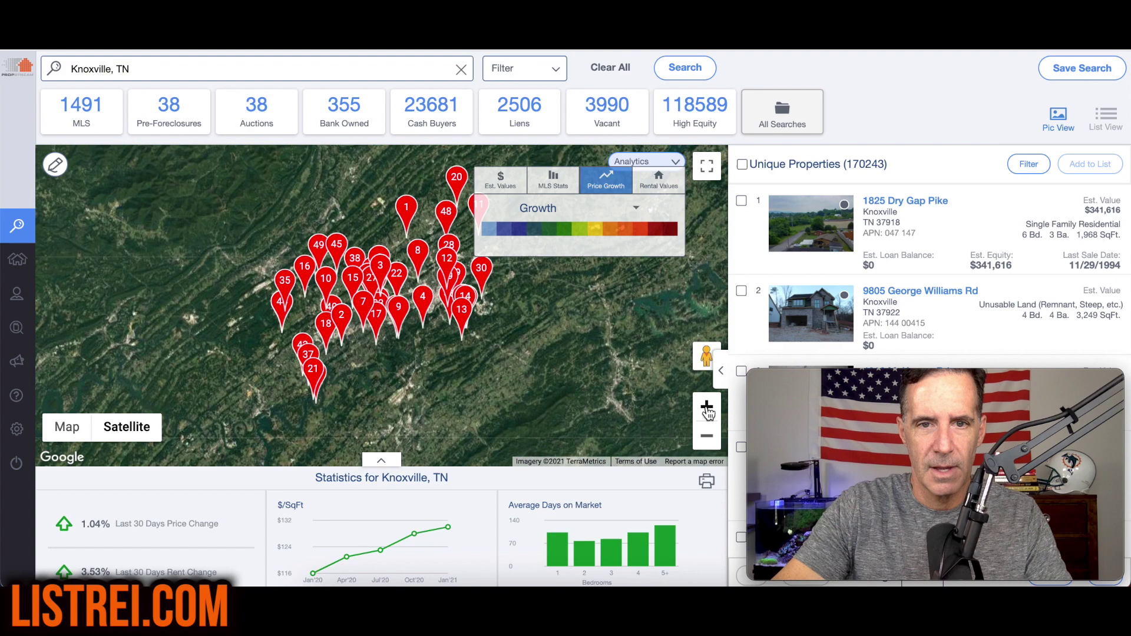
click(707, 408)
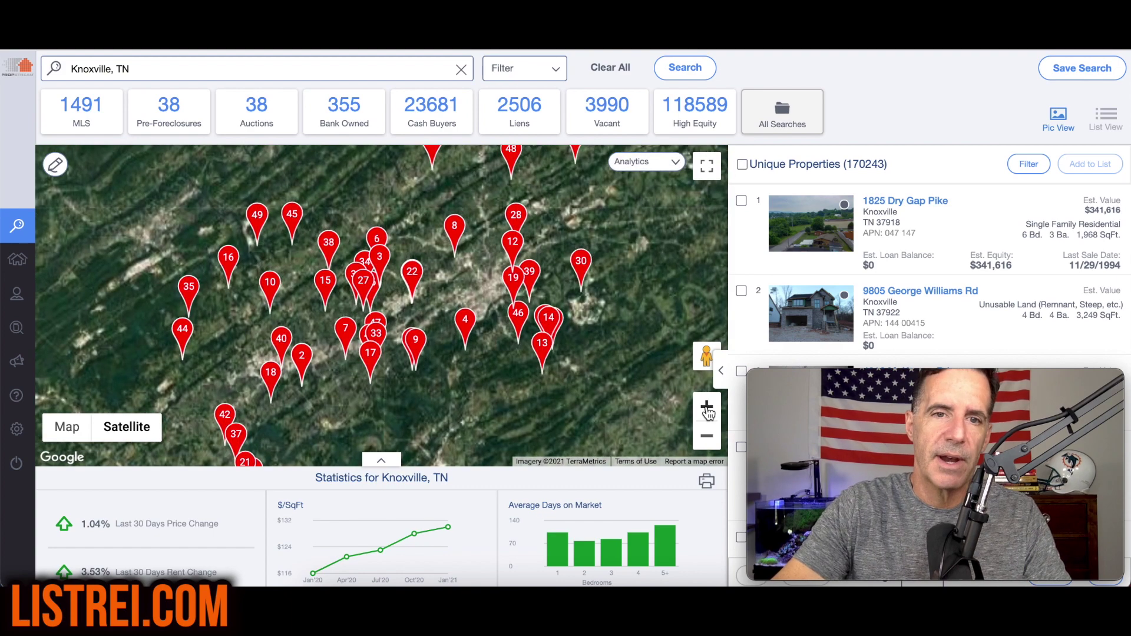
click(707, 408)
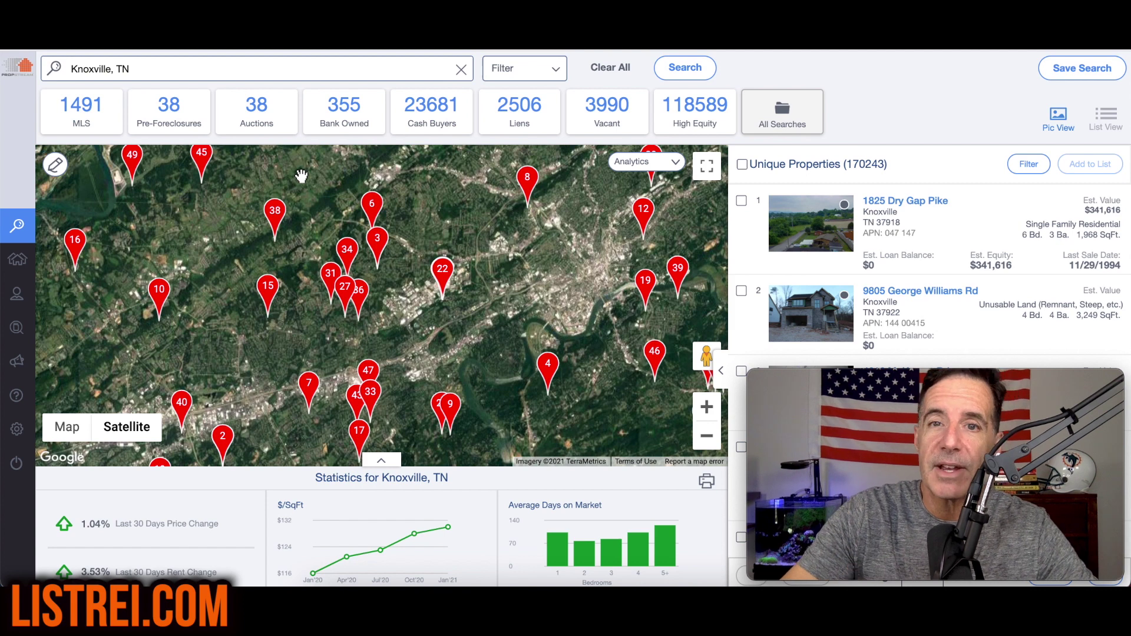
Step: Filter Knoxville results to the 23,681 Cash Buyers and review the $/SqFt statistics
click(443, 110)
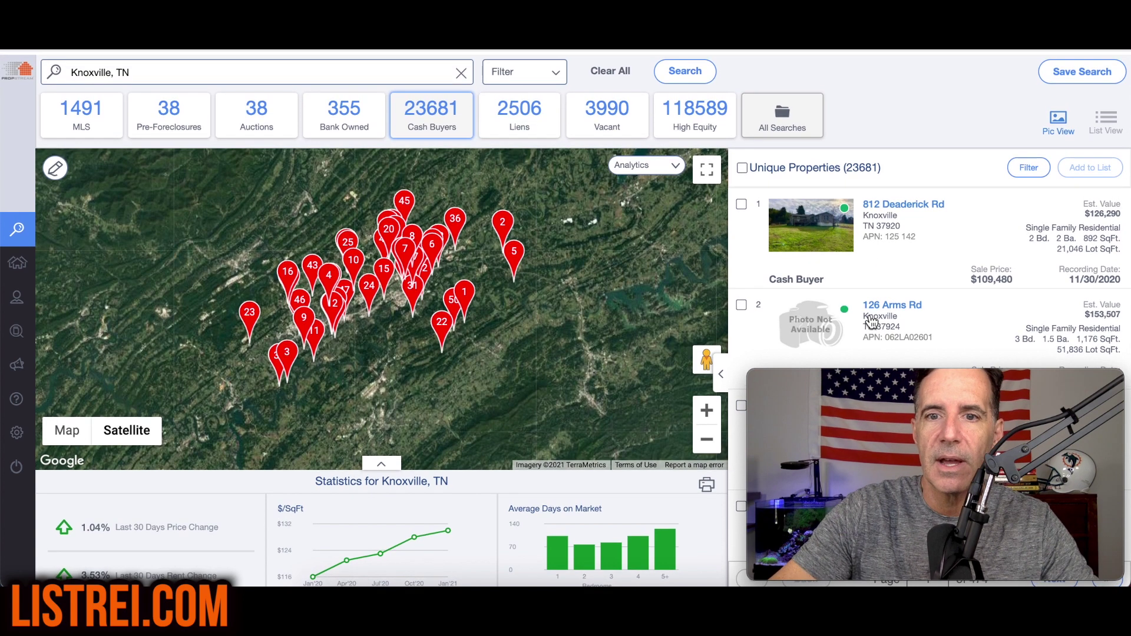
scroll(873, 322, down, 1)
scroll(871, 323, up, 1)
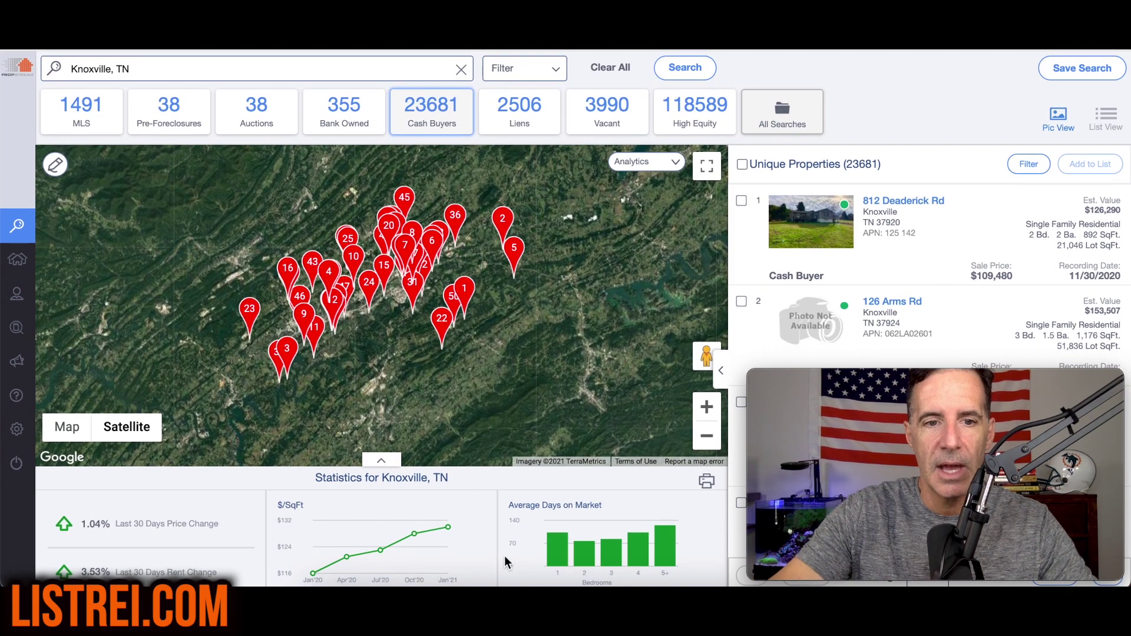
mouse_move(415, 536)
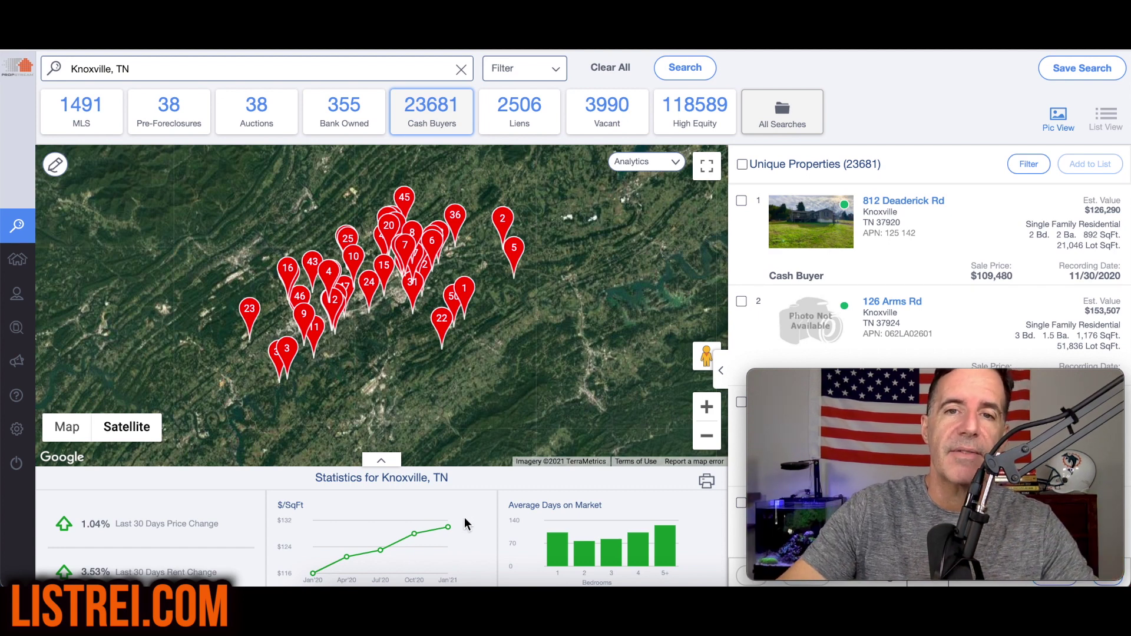
Step: Switch the quick list to Vacant, showing 3,990 Knoxville properties
click(613, 118)
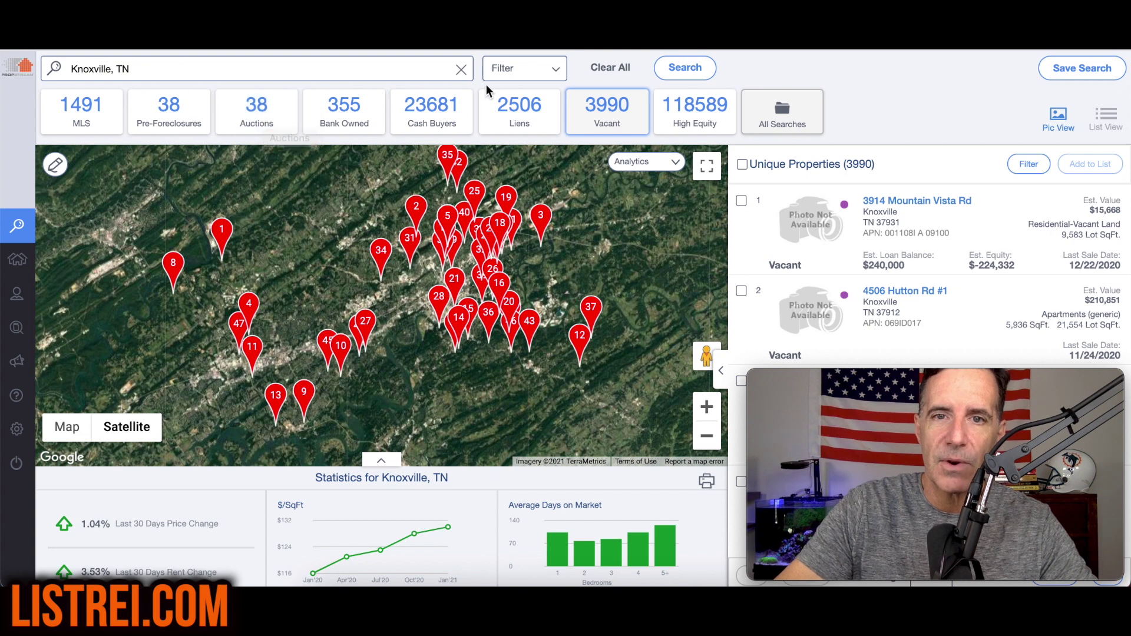
Step: Switch the quick list to High Equity, showing 118,589 Knoxville properties
click(698, 114)
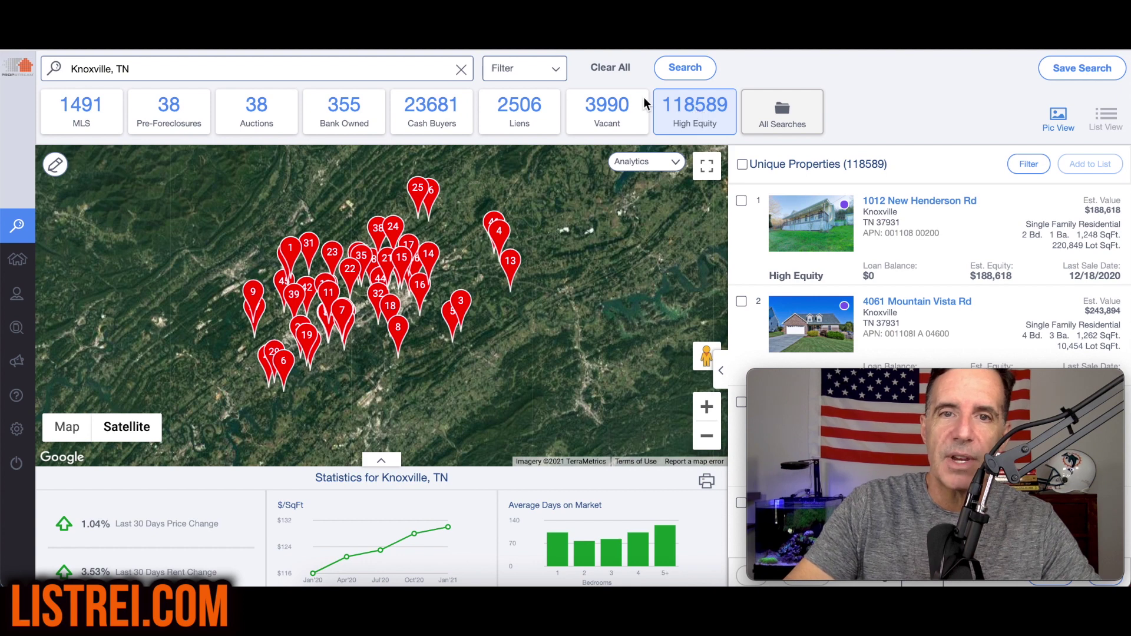
Step: Open the Search Options filter panel from the Filter dropdown beside the search bar
click(554, 75)
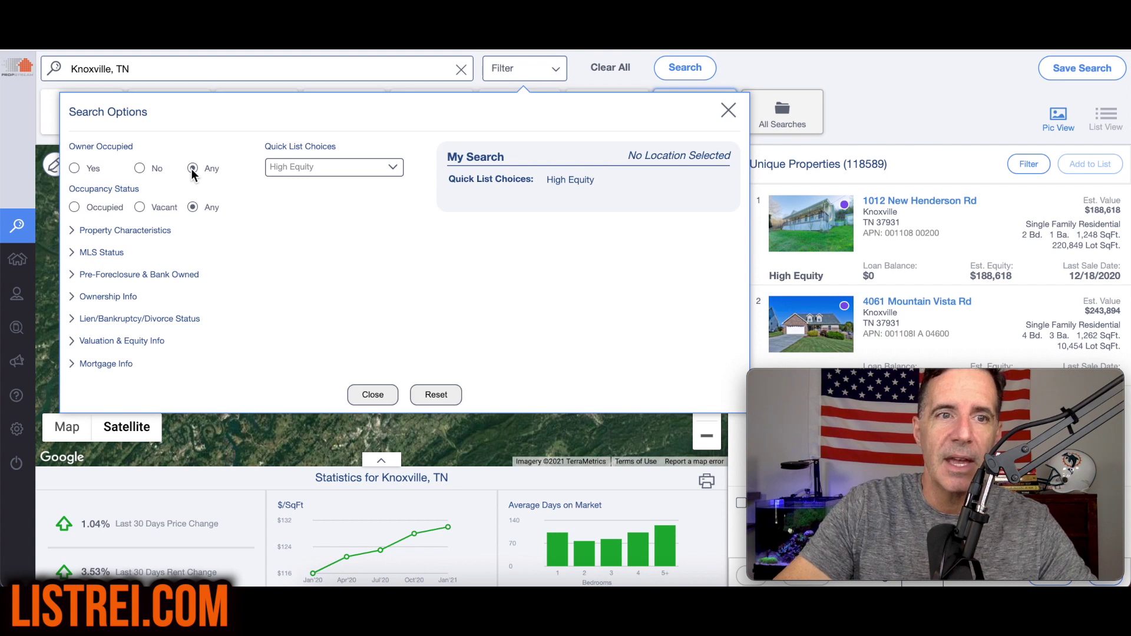
Step: Set the Owner Occupied filter to No, leaving 55012 unique Knoxville properties
click(141, 169)
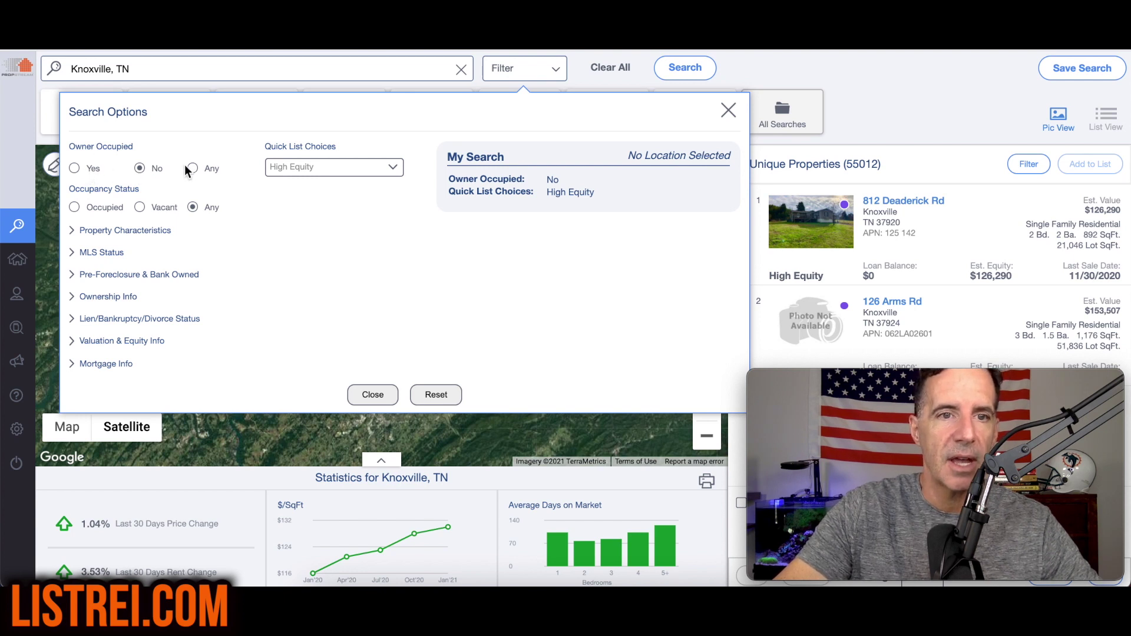
key(Left)
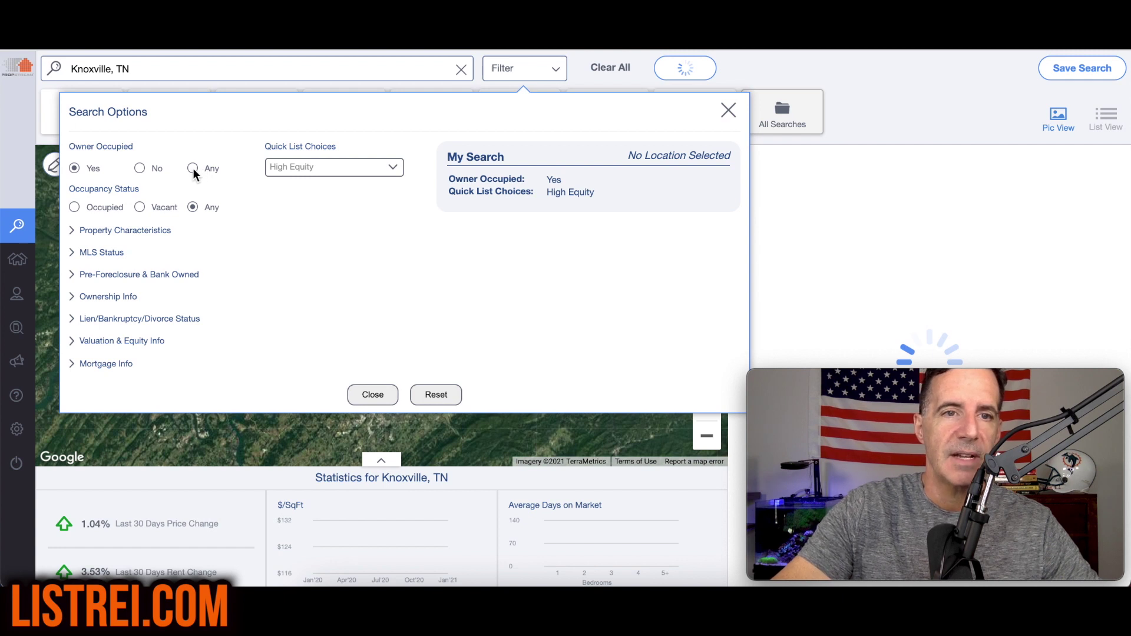
click(192, 168)
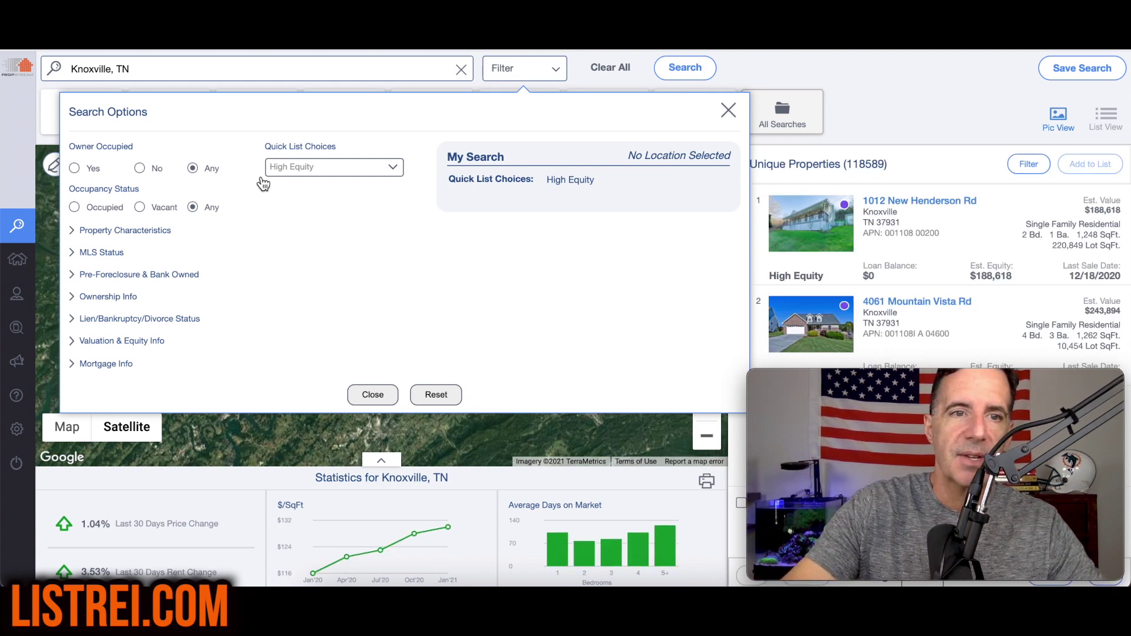
click(139, 168)
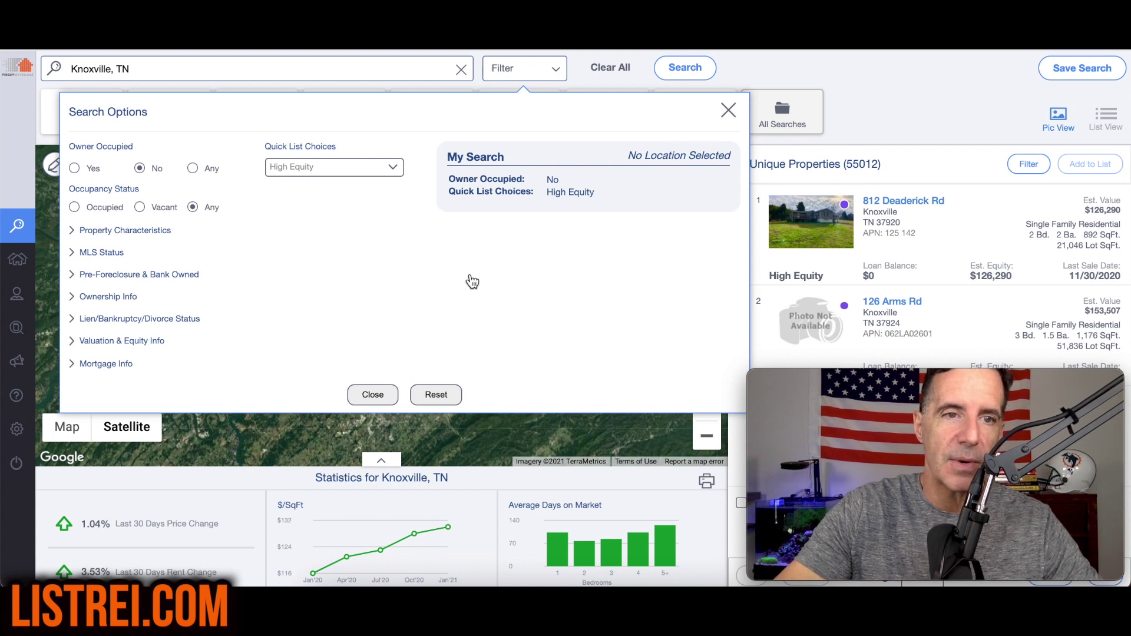
Step: Under Property Characteristics, set Property Classification to Residential only (32086 results)
click(165, 236)
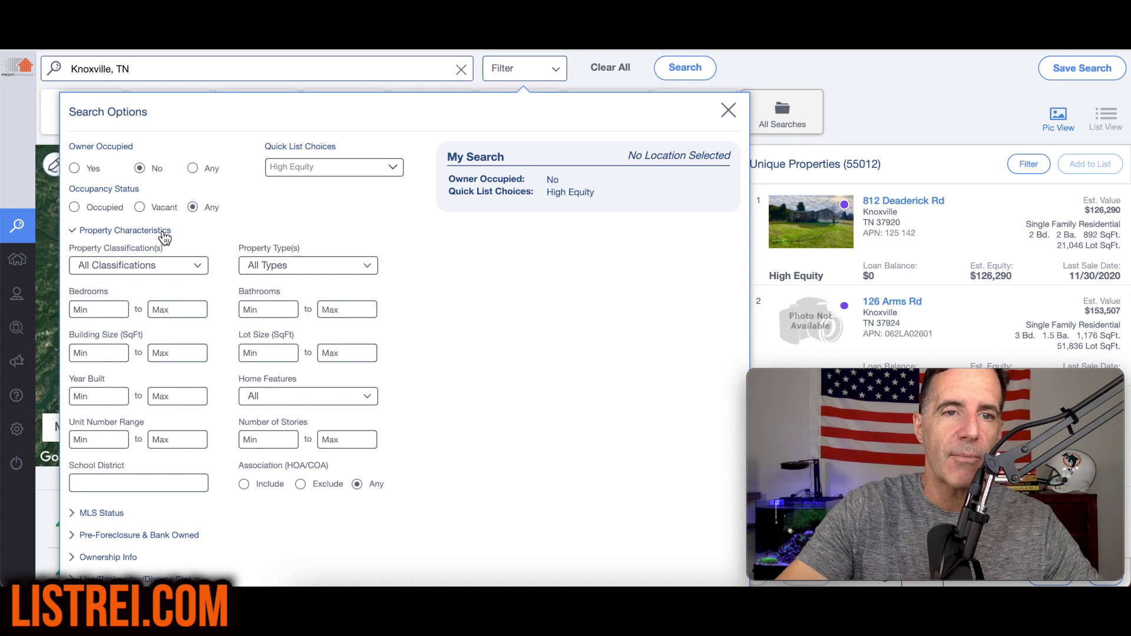
click(198, 265)
click(133, 294)
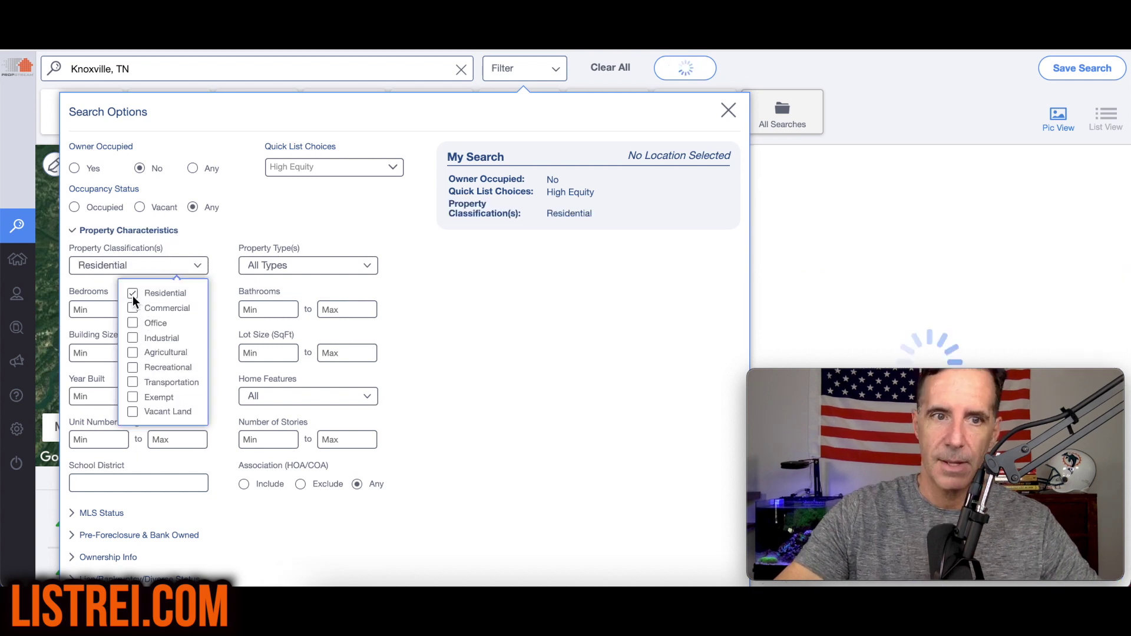
click(274, 228)
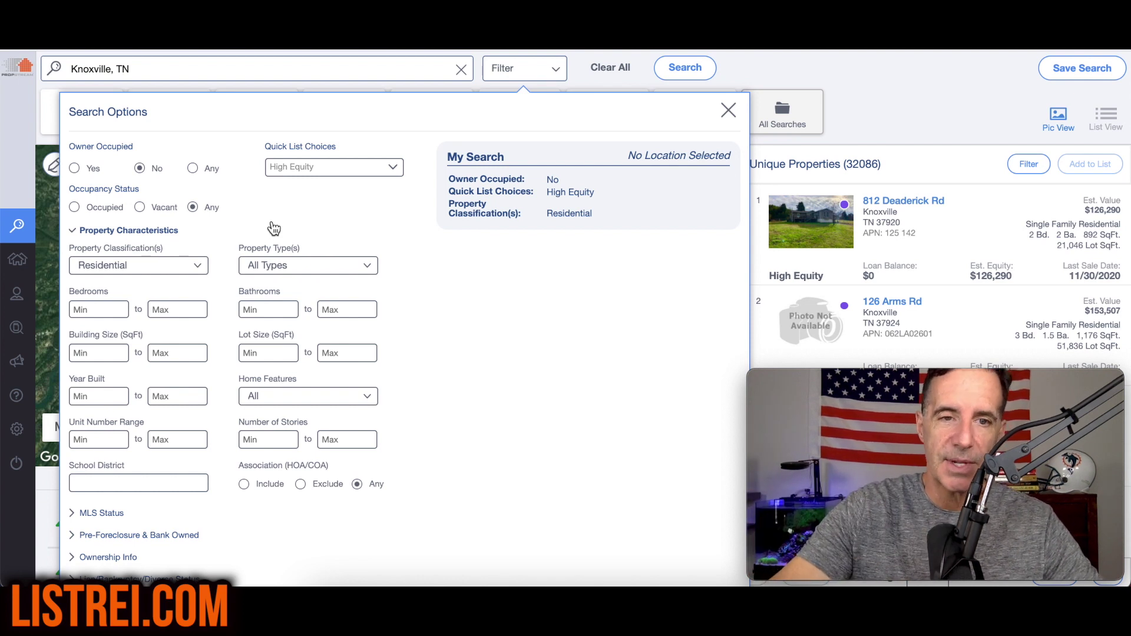
Step: Check Single Family, Multi-Family 2-4 and Multi-Family 5+ under Property Type(s), yielding 25448 results
click(367, 268)
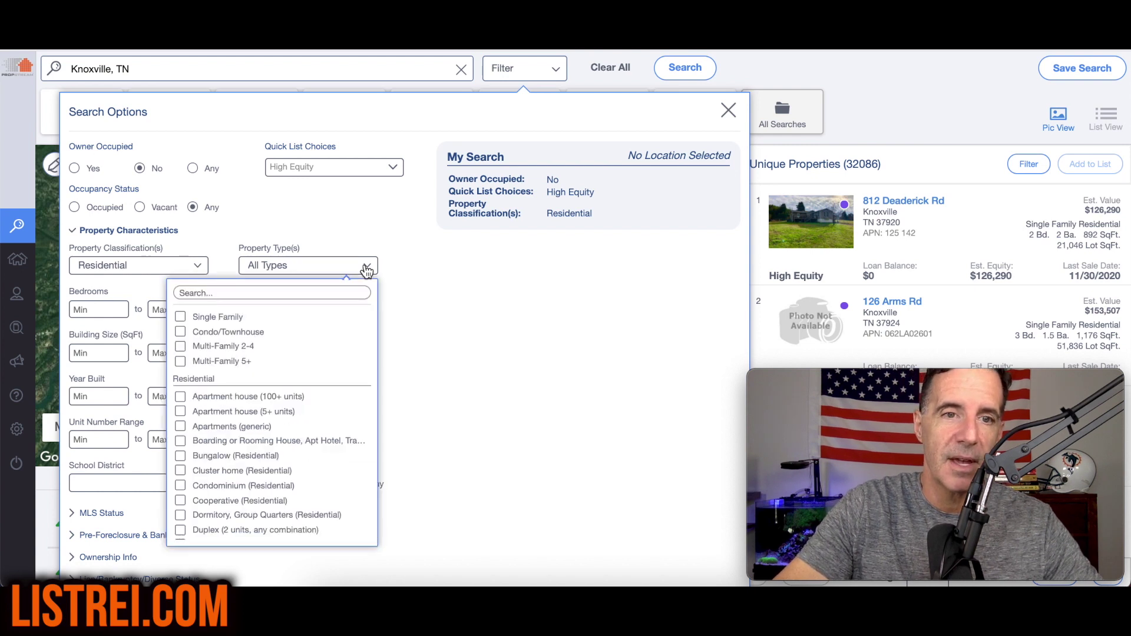
click(181, 317)
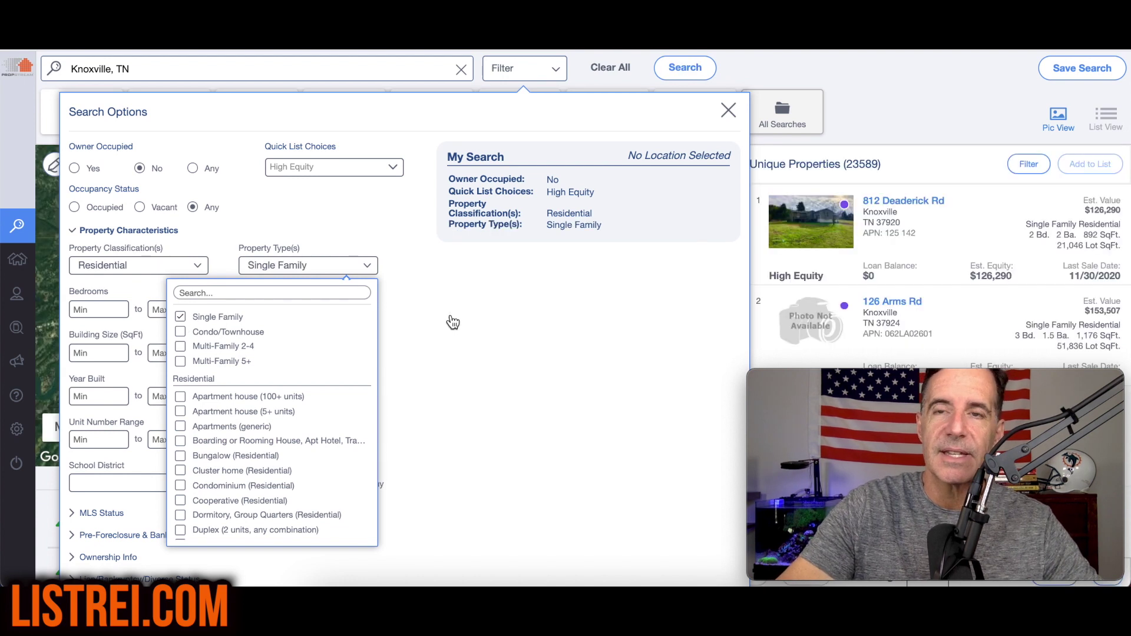
click(180, 350)
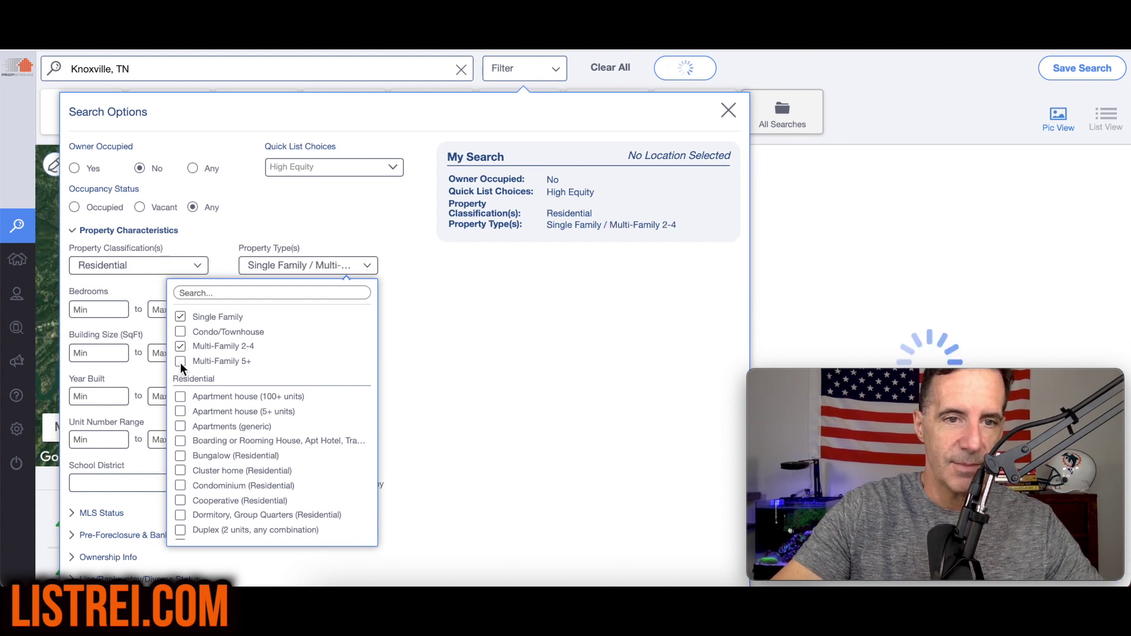
click(180, 361)
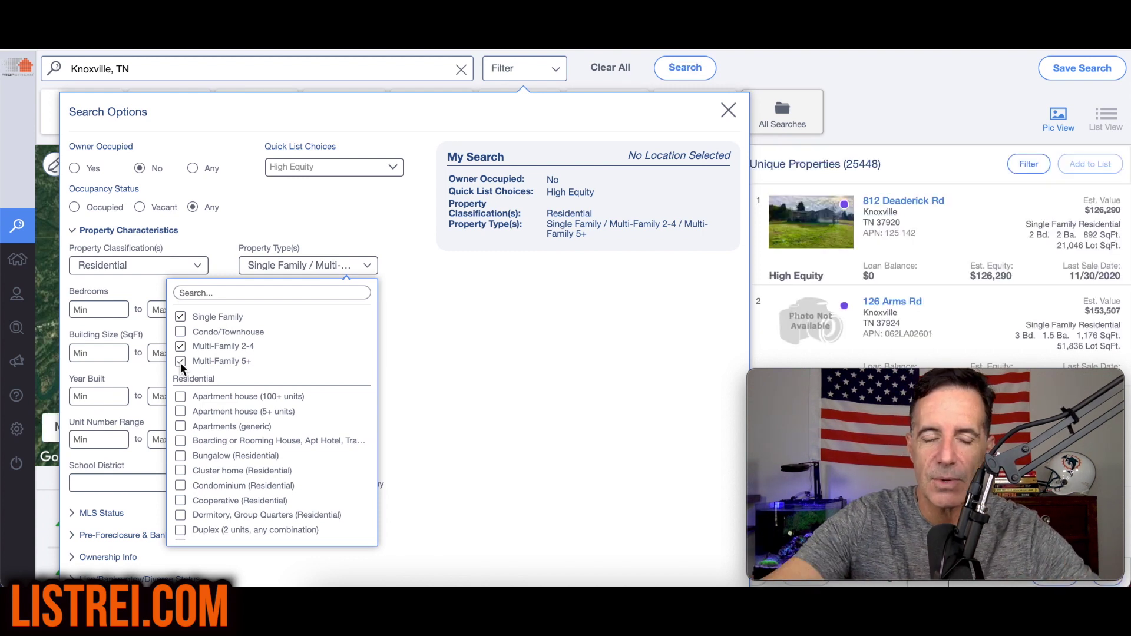
click(478, 410)
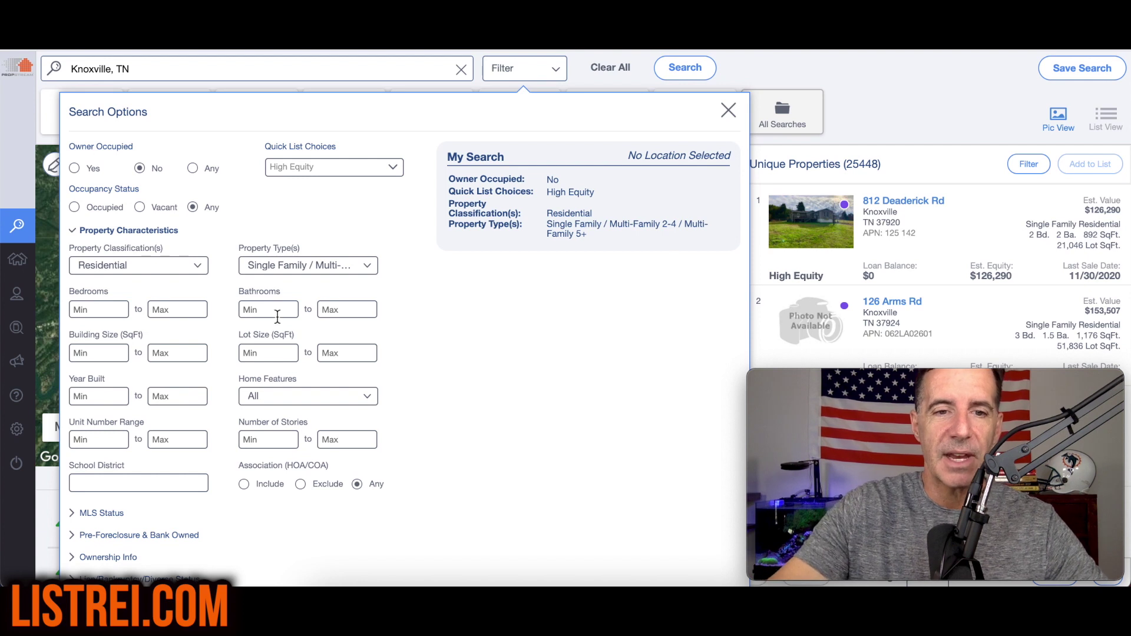
Step: Set Association (HOA/COA) to Exclude, narrowing results to 21539 properties
click(300, 485)
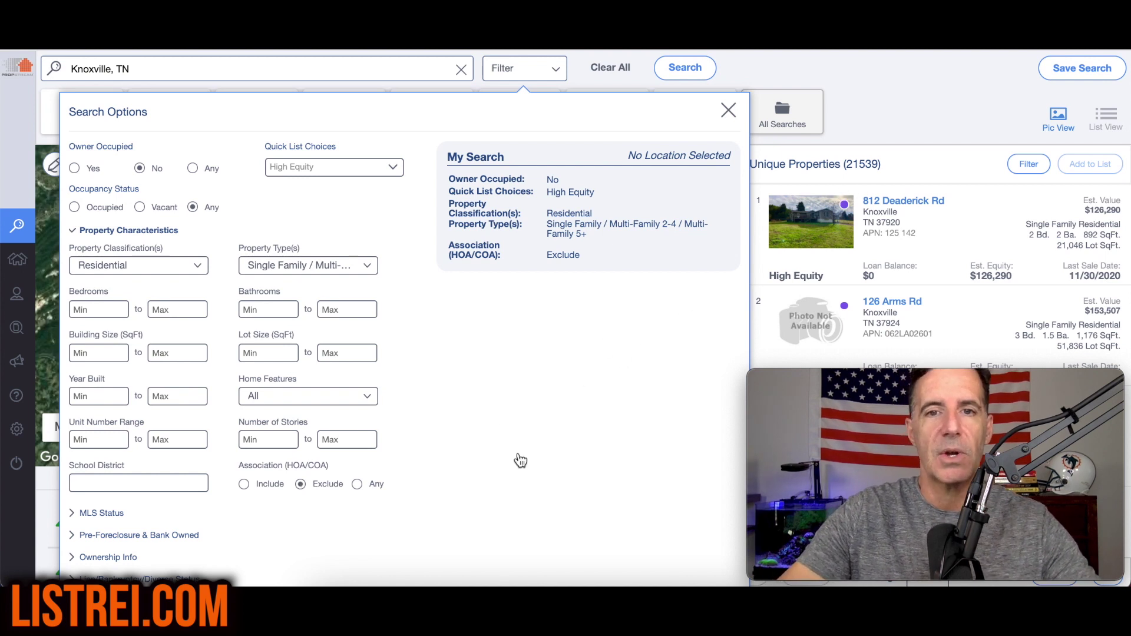
mouse_move(583, 241)
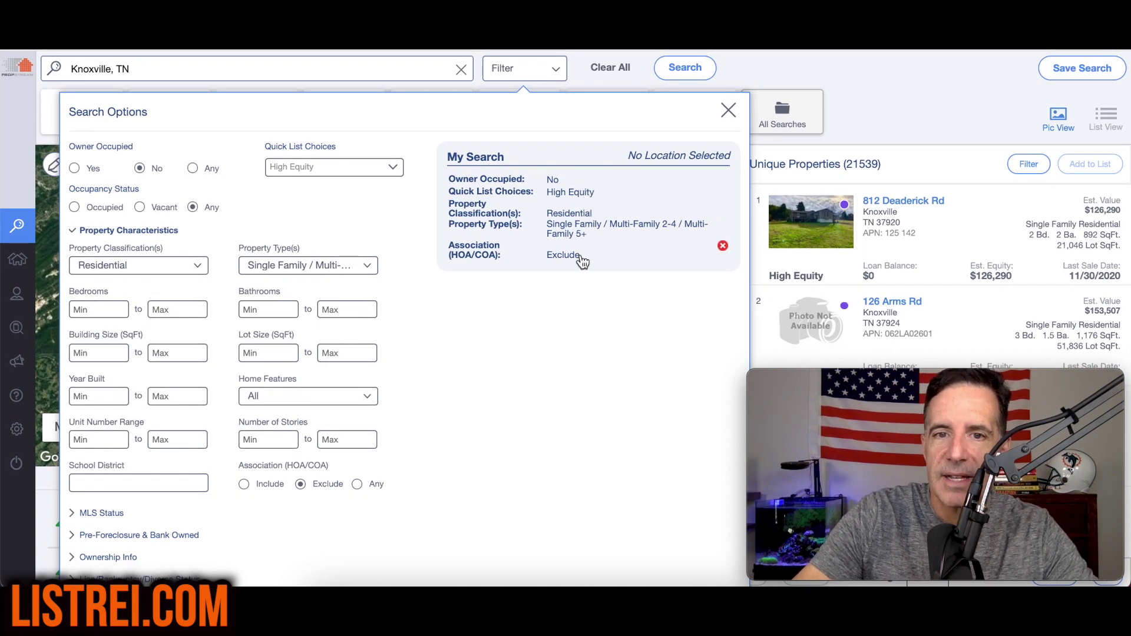
mouse_move(583, 207)
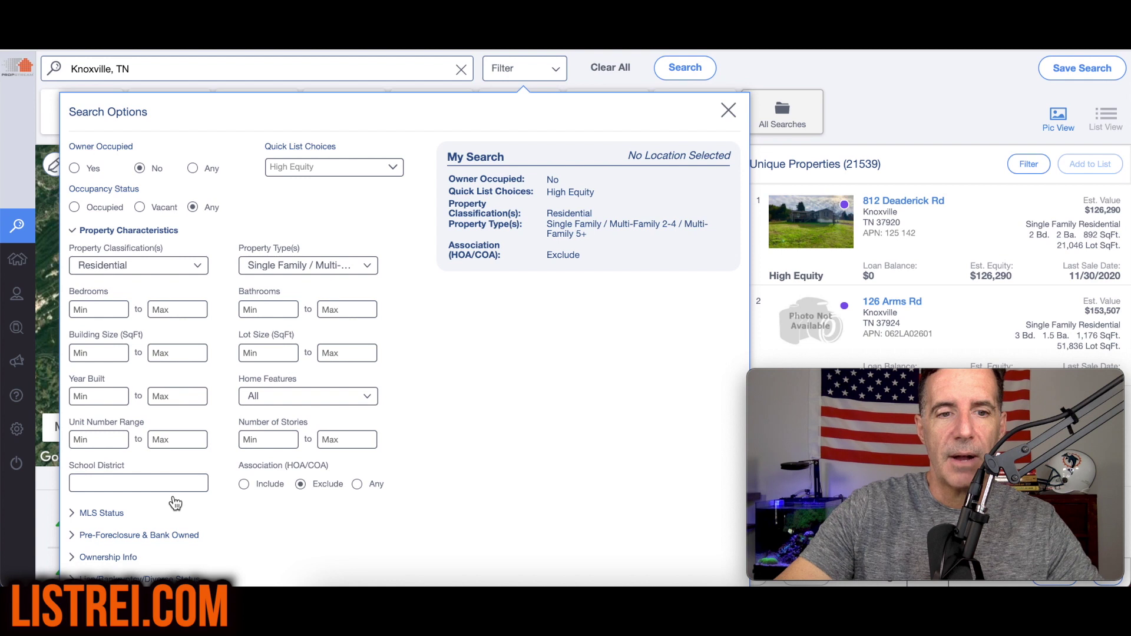
Step: Under MLS Status, set On Market to No, trimming results to 21339 properties
click(115, 520)
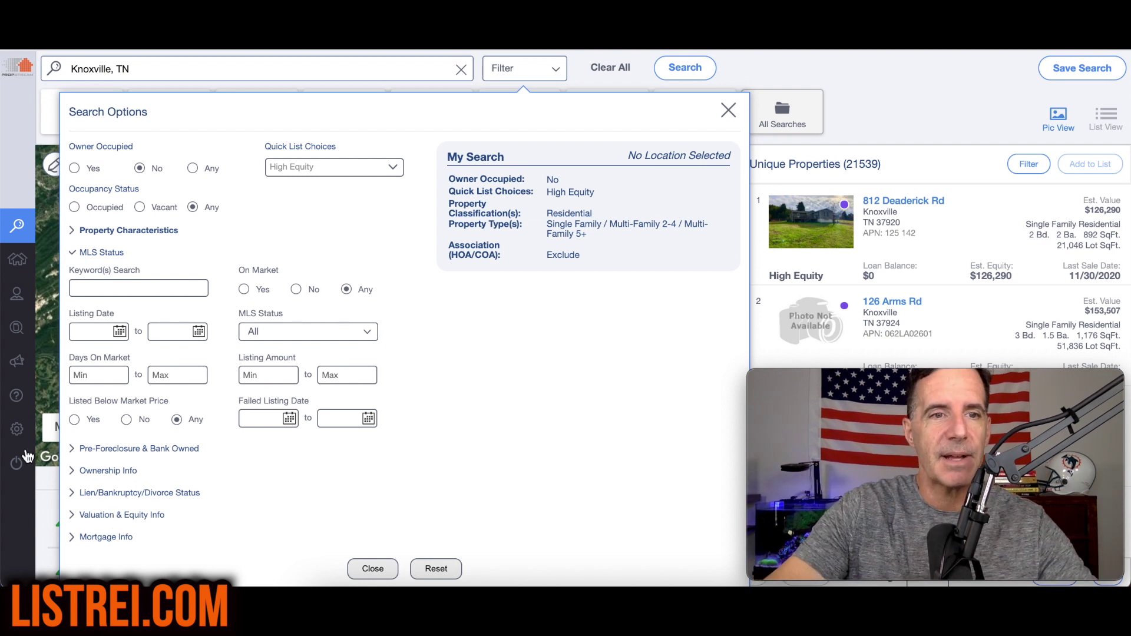
click(296, 290)
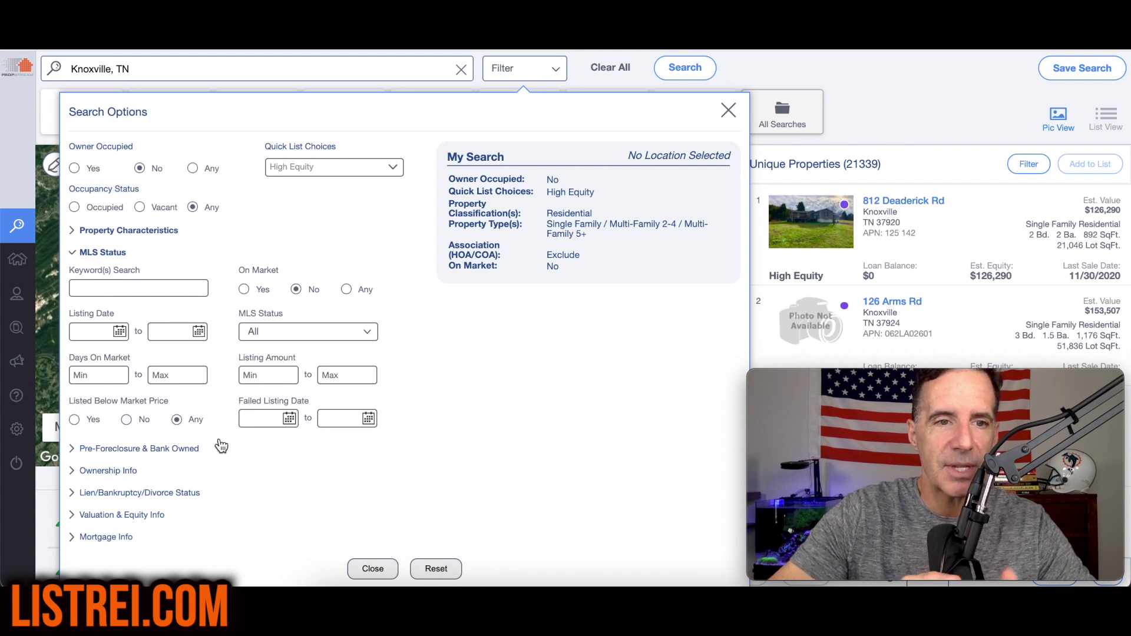
Step: Expand Pre-Foreclosure & Bank Owned and review the Status options without selecting any
click(179, 453)
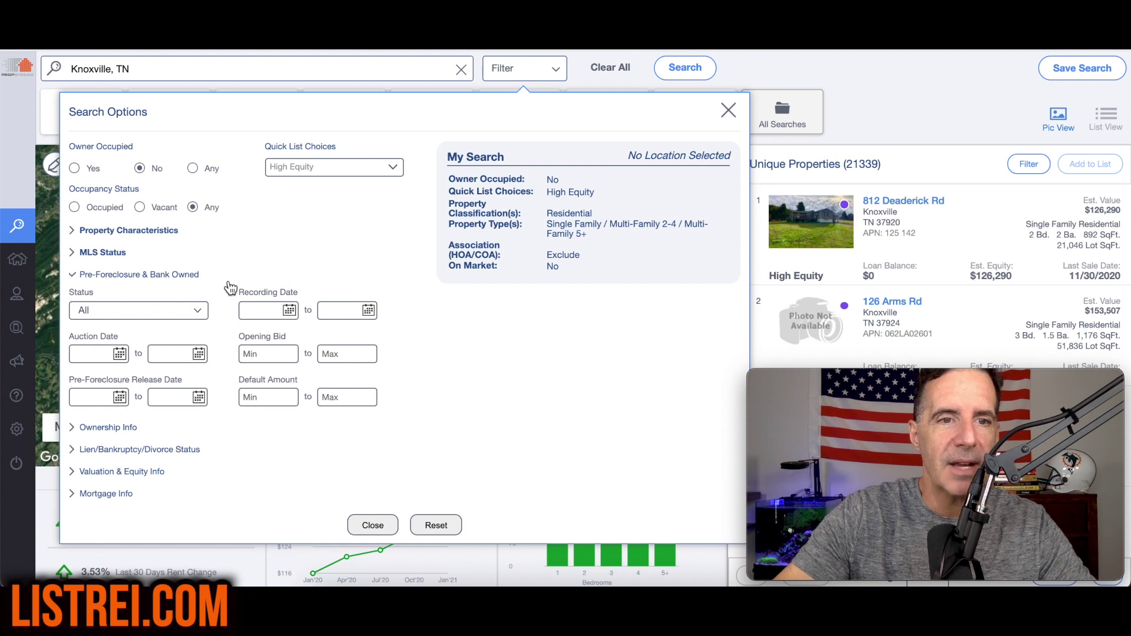
click(199, 312)
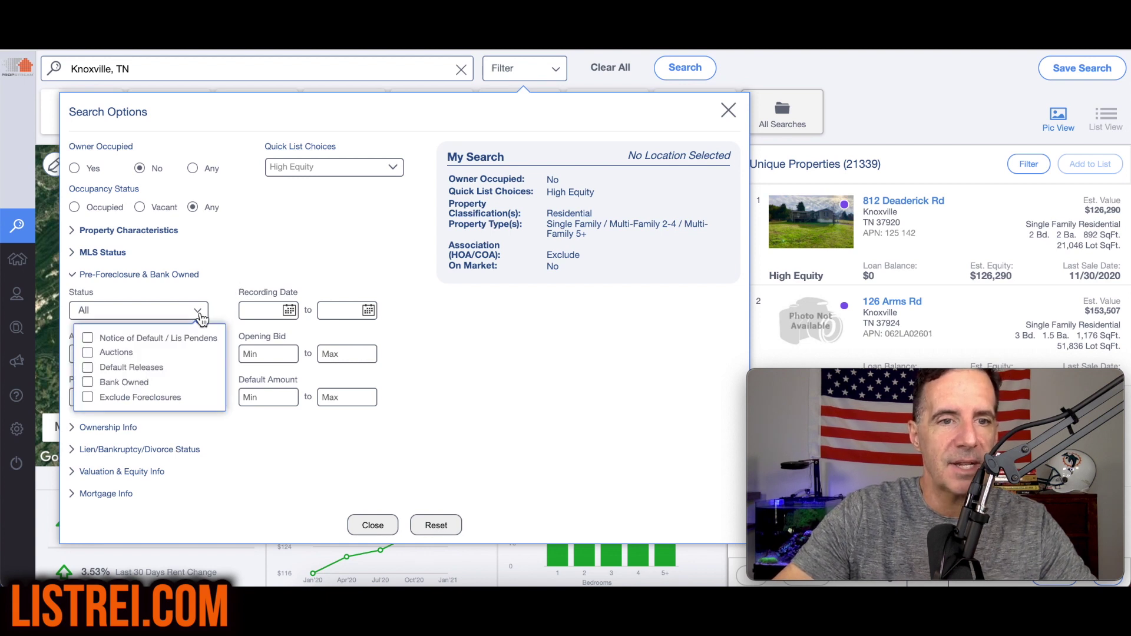
click(270, 256)
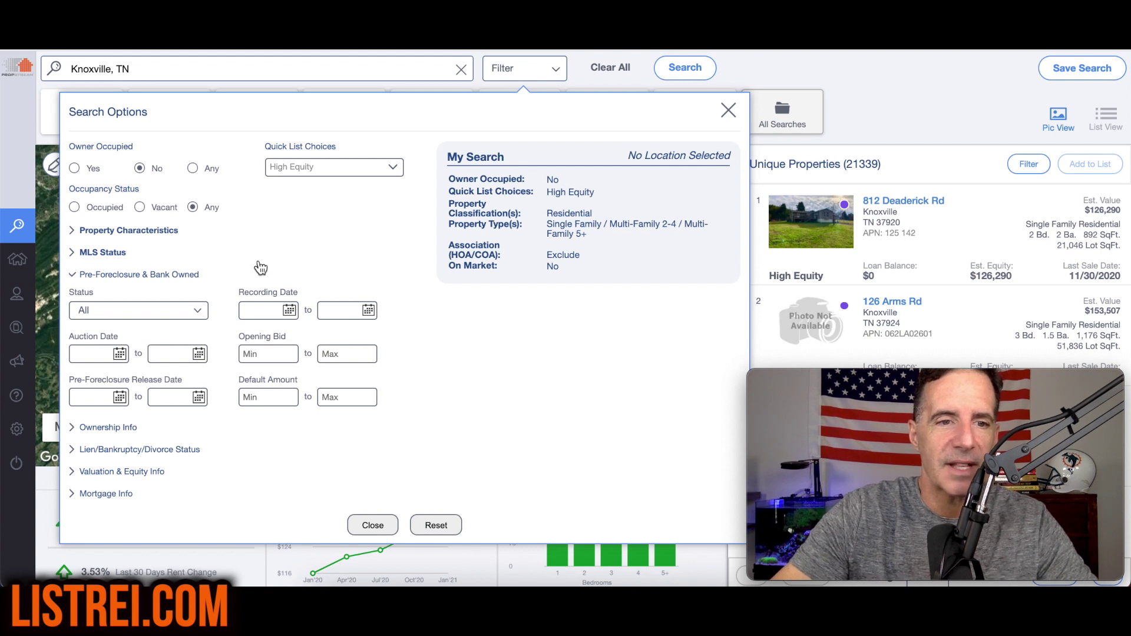
Step: Under Ownership Info, set minimum Years of Ownership to 4 and check Include Unknown Sale Dates
click(122, 431)
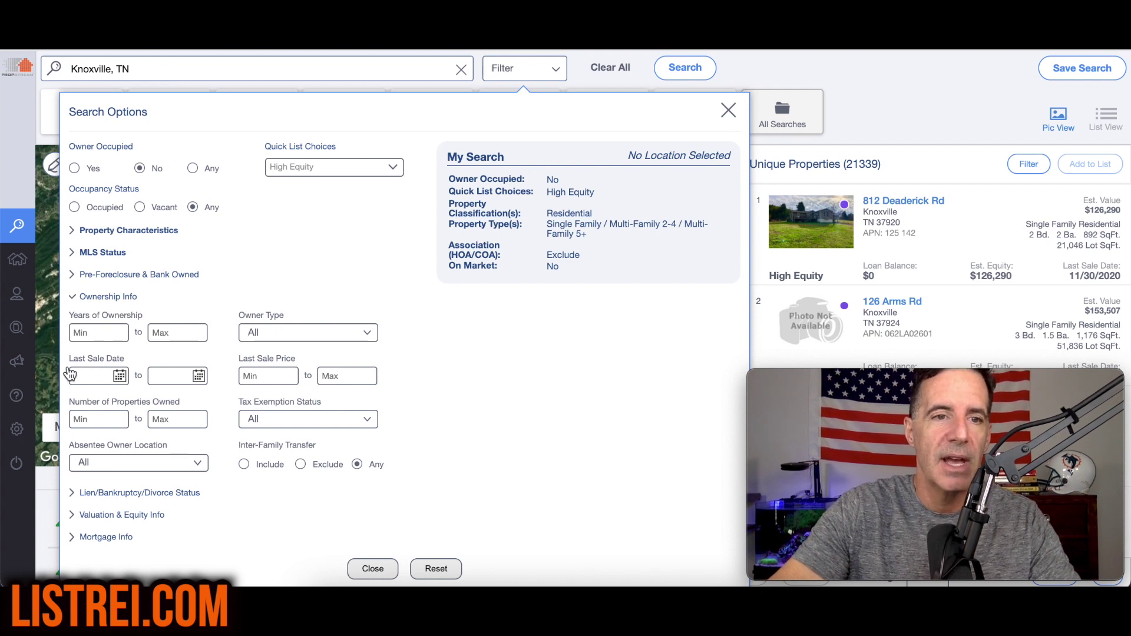
mouse_move(18, 395)
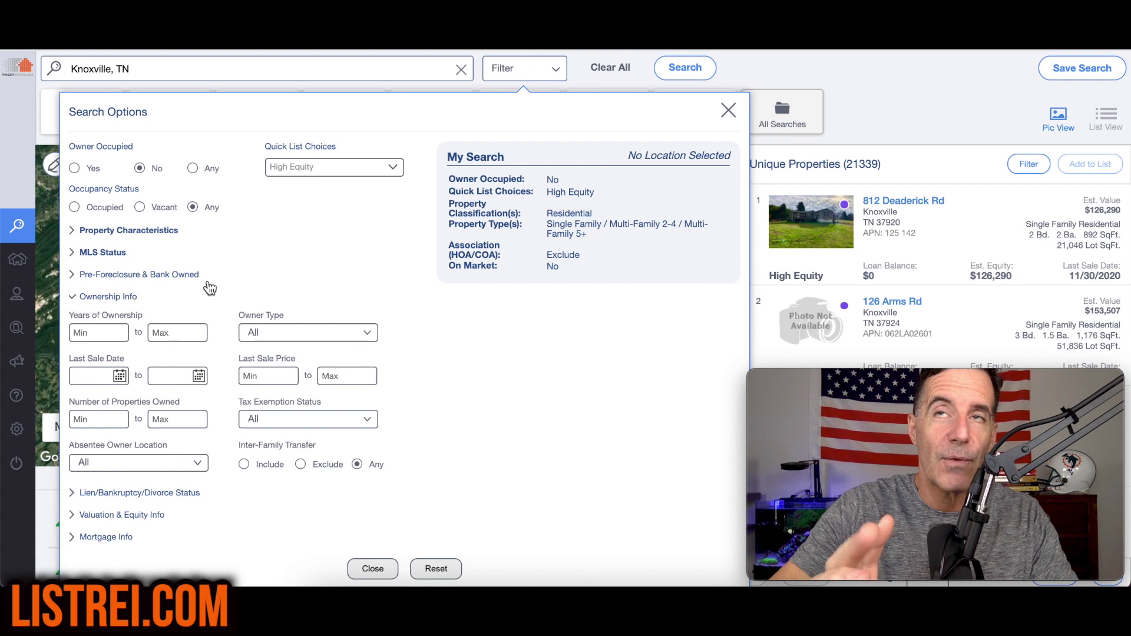
right_click(94, 332)
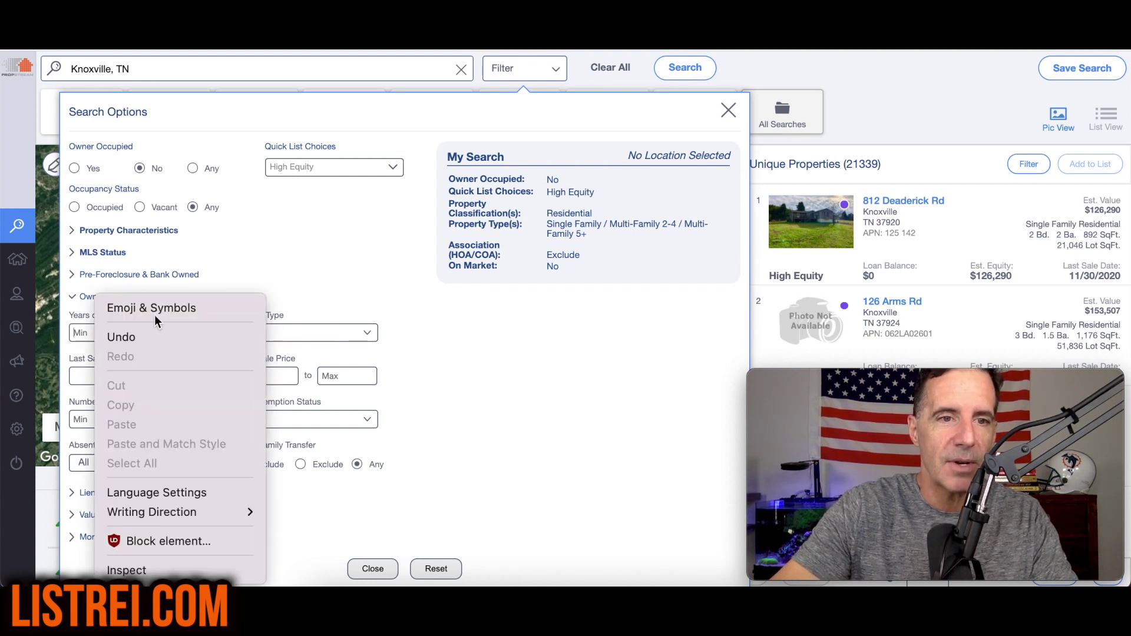
click(267, 268)
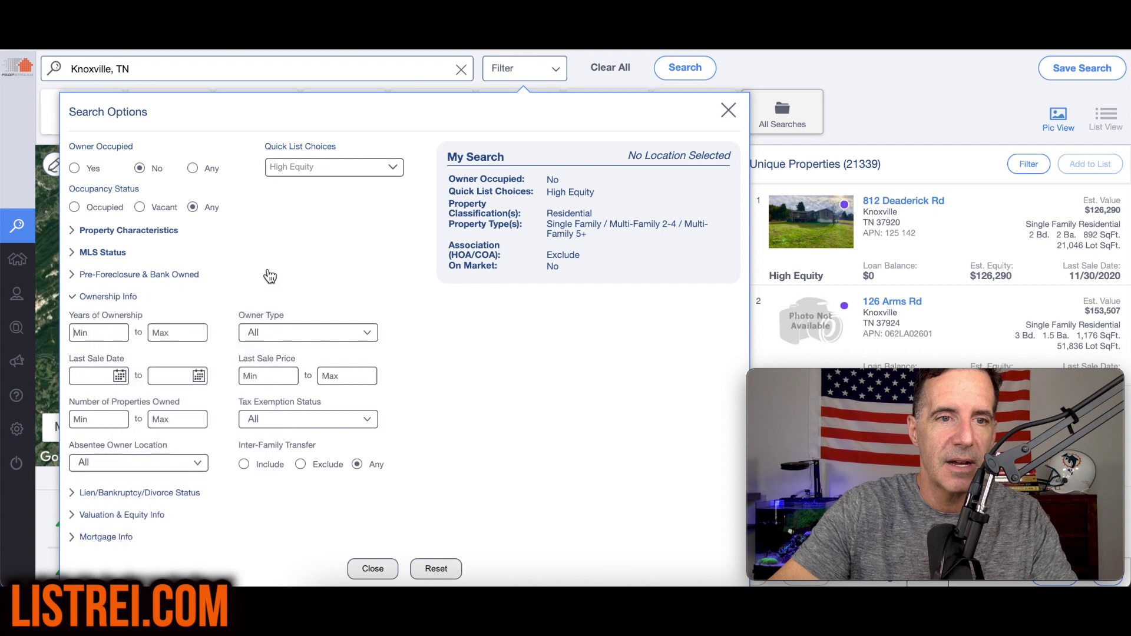
click(93, 331)
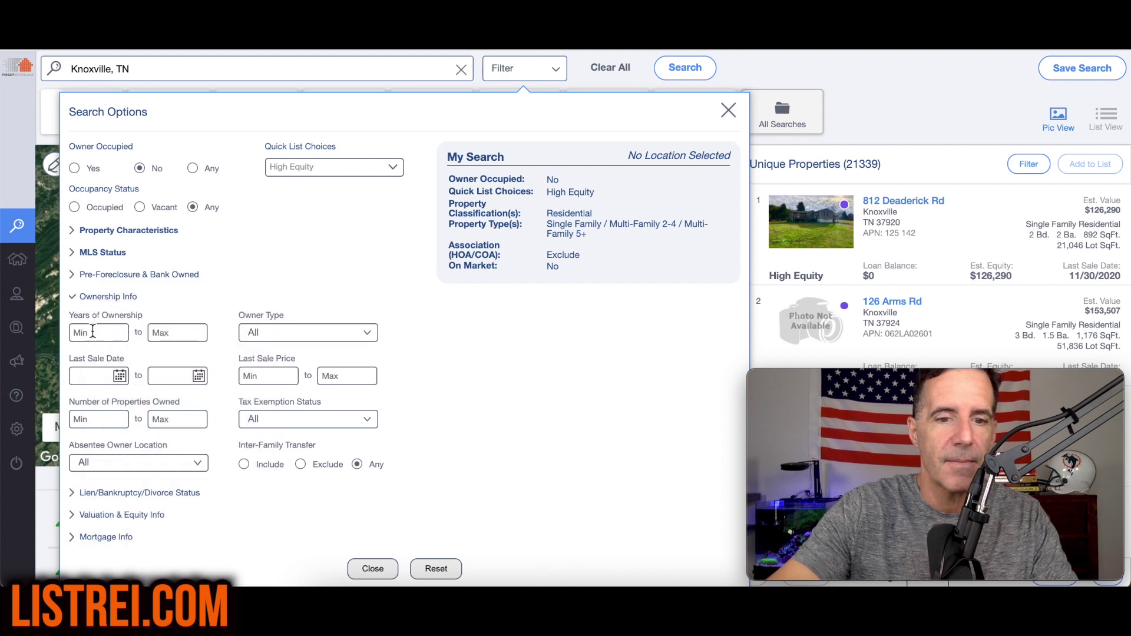
text(4)
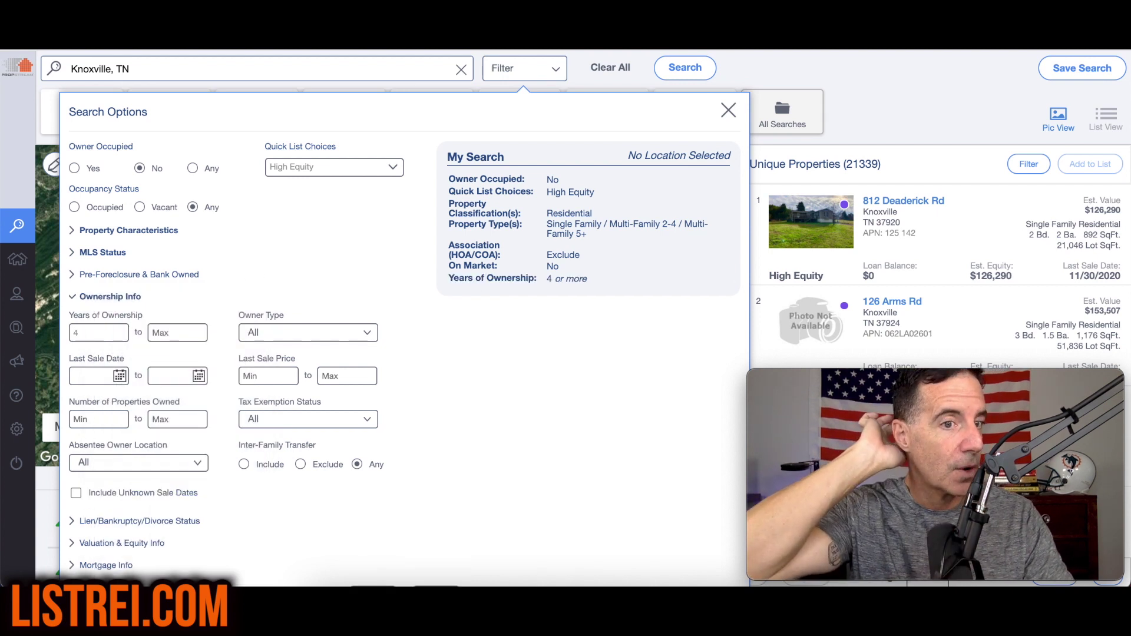
click(76, 494)
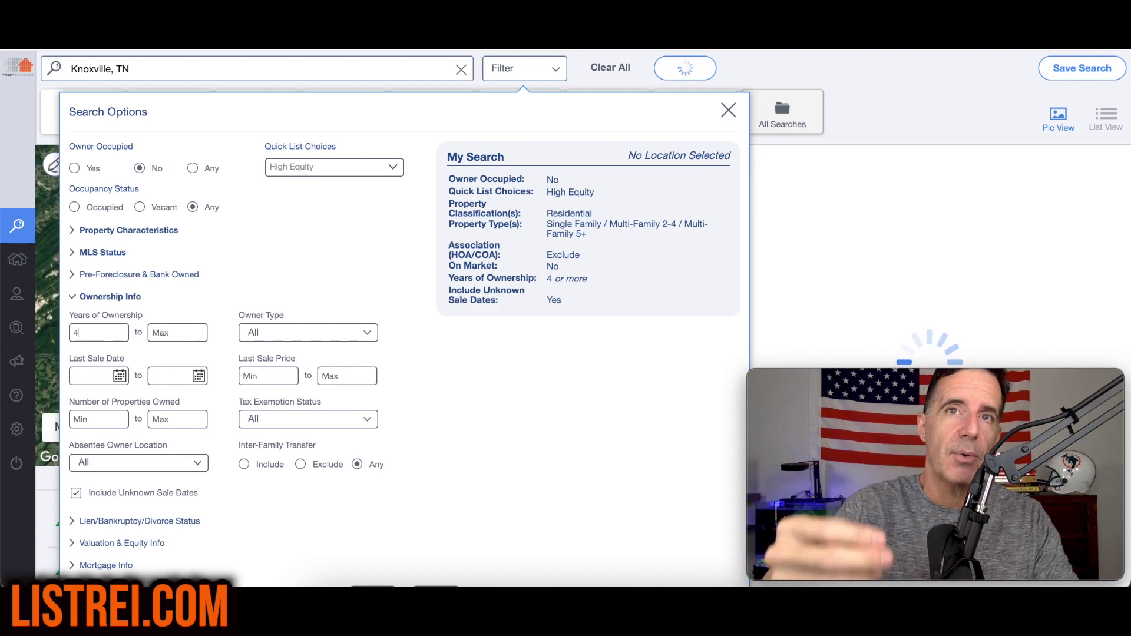
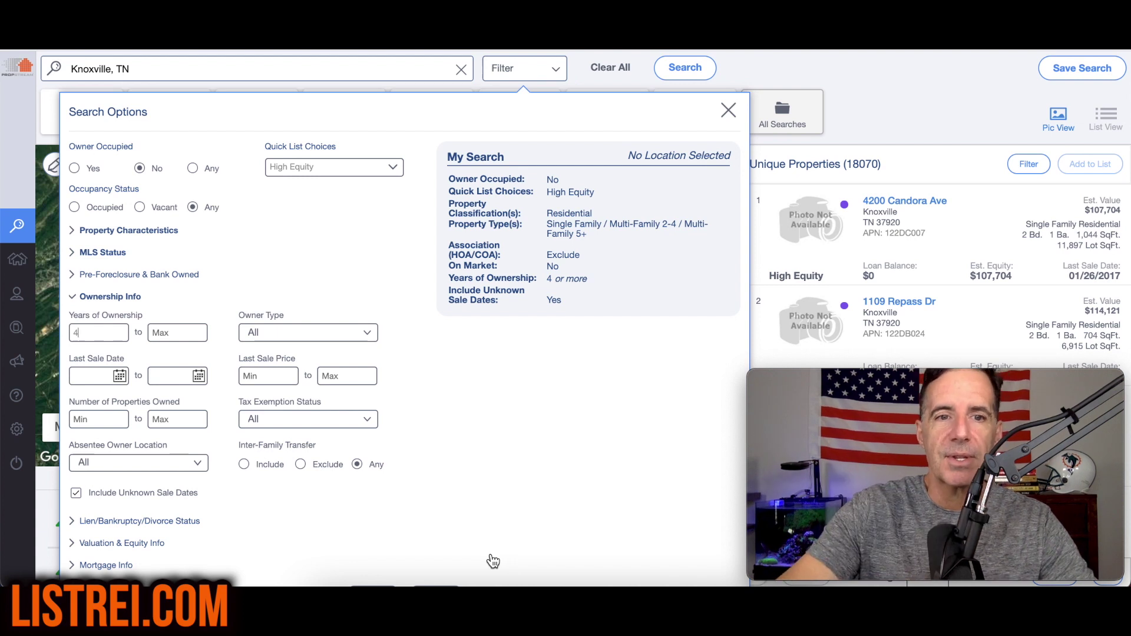
Step: Check Individual and Trust under Owner Type, briefly adding then removing Corporate, for 15,008 properties
click(367, 333)
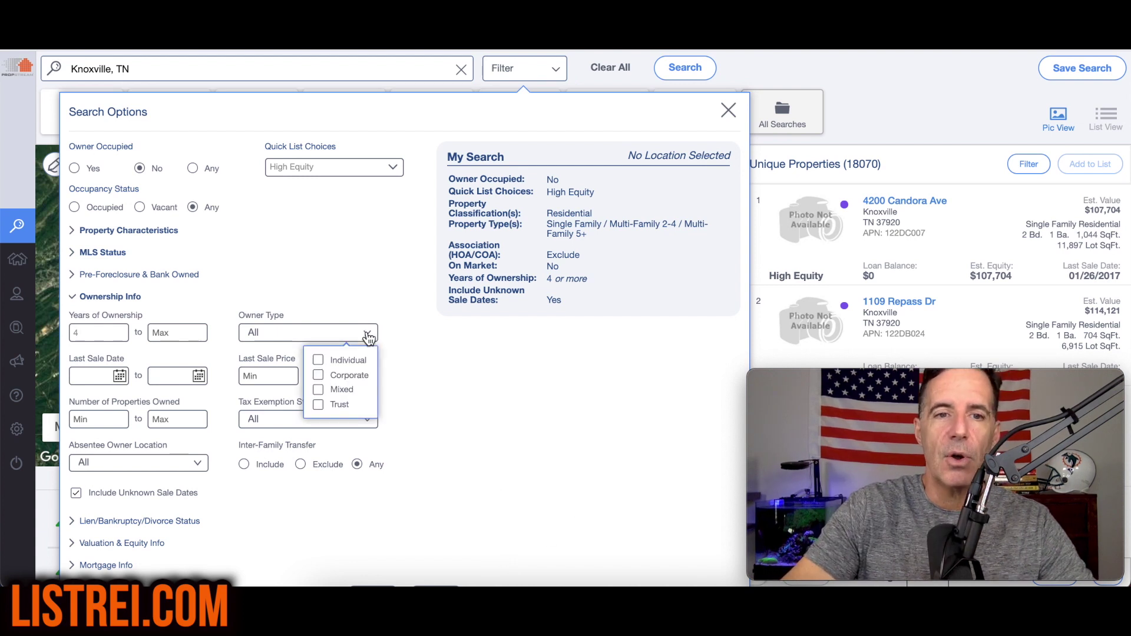
click(318, 361)
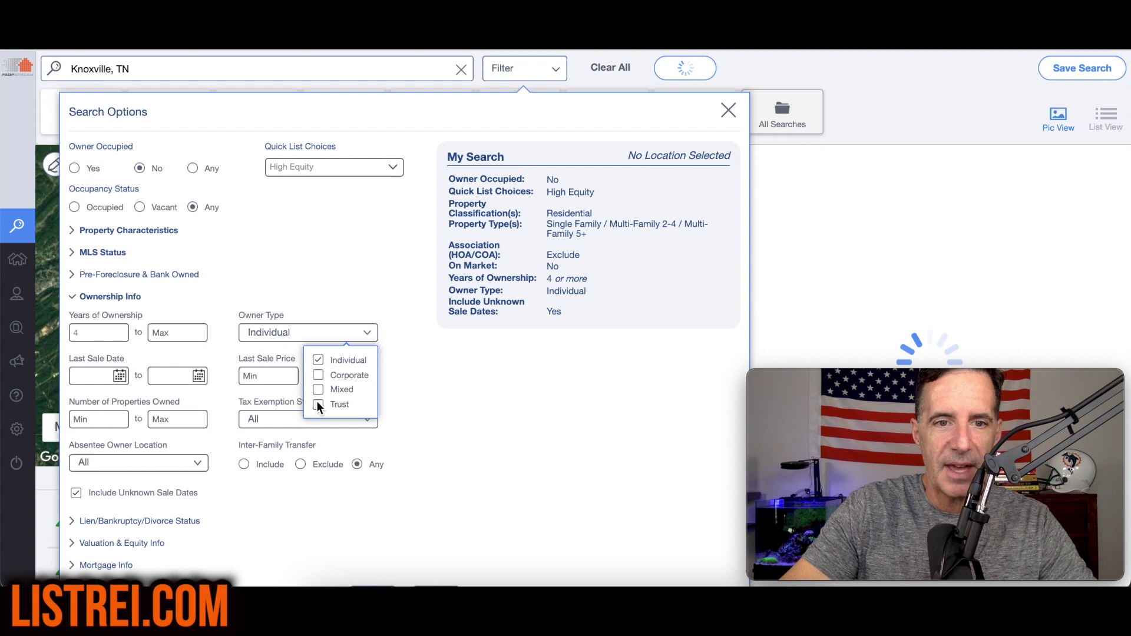
click(317, 404)
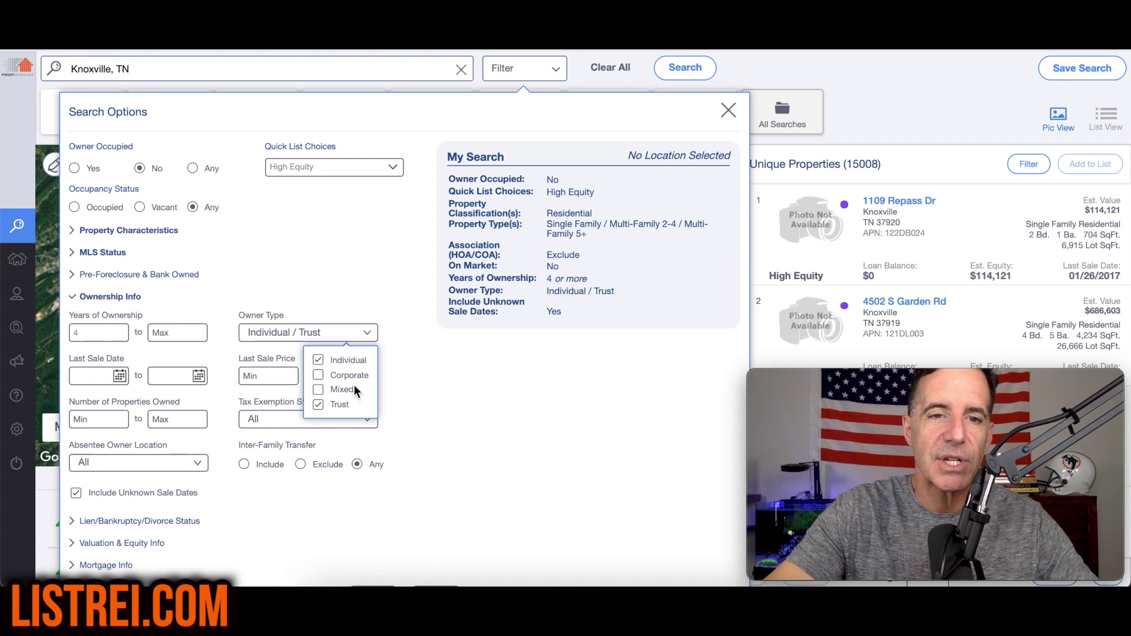
click(319, 376)
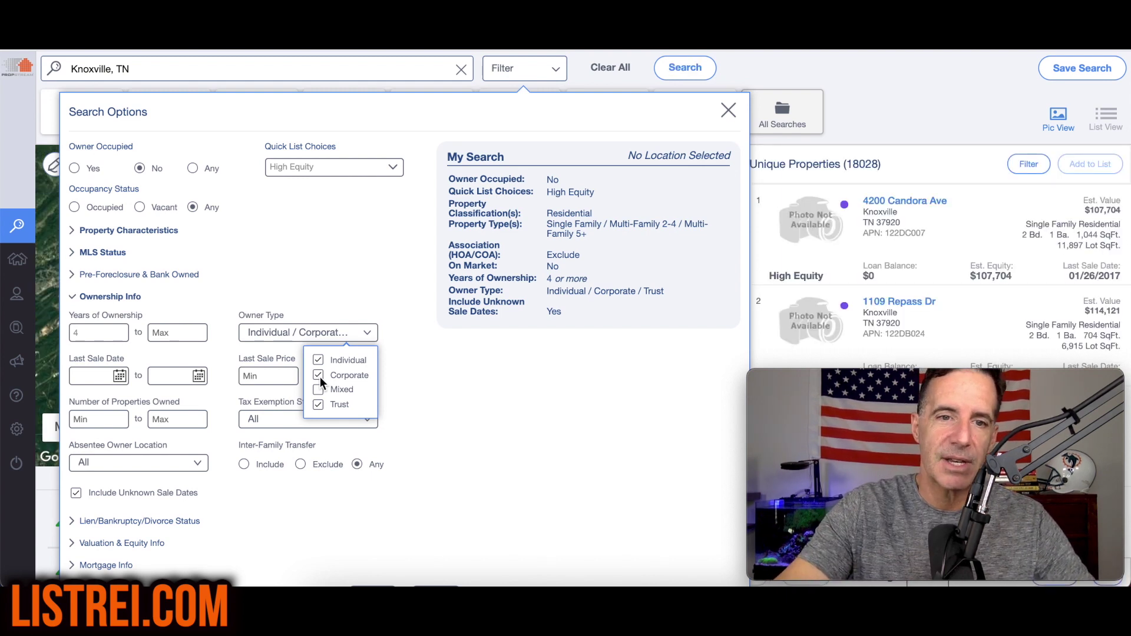
click(319, 376)
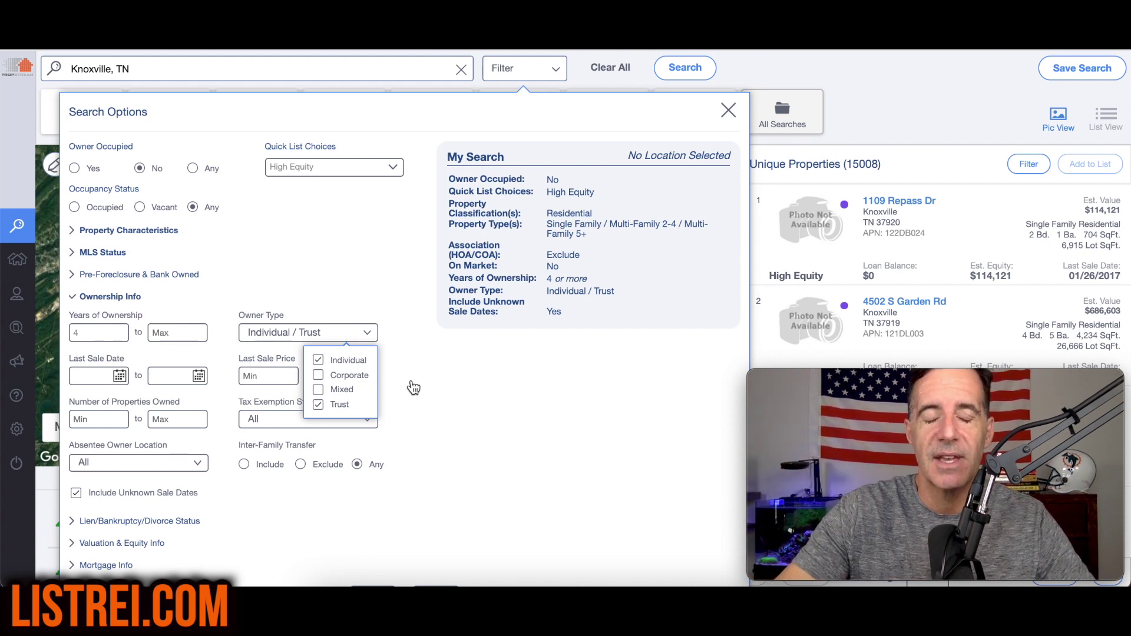
scroll(414, 387, up, 1)
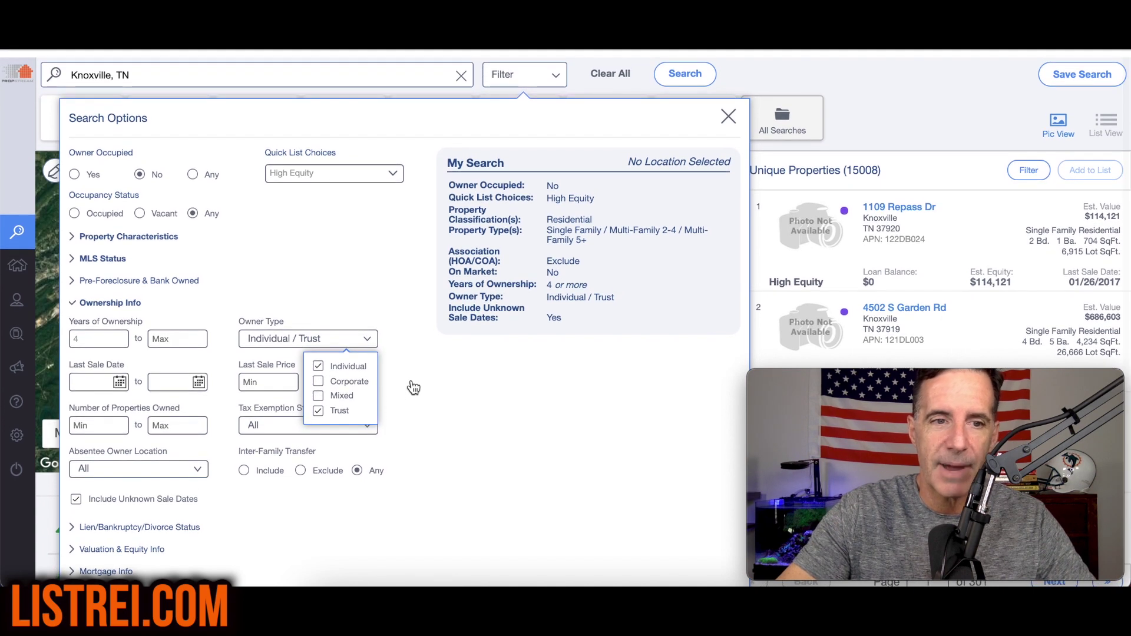
scroll(412, 387, down, 1)
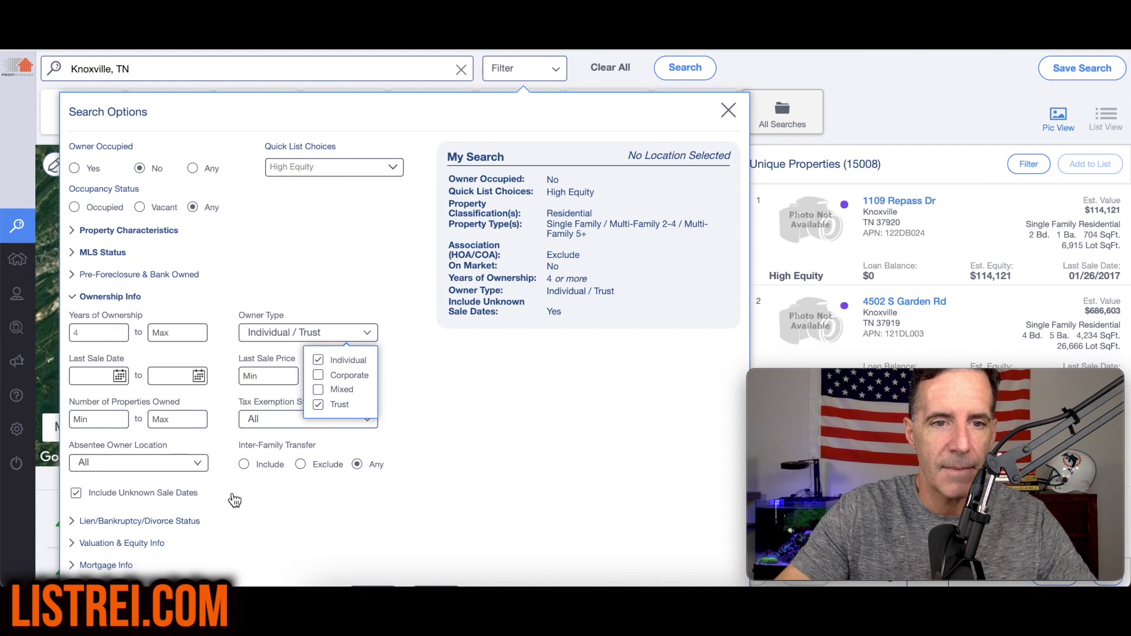
click(199, 464)
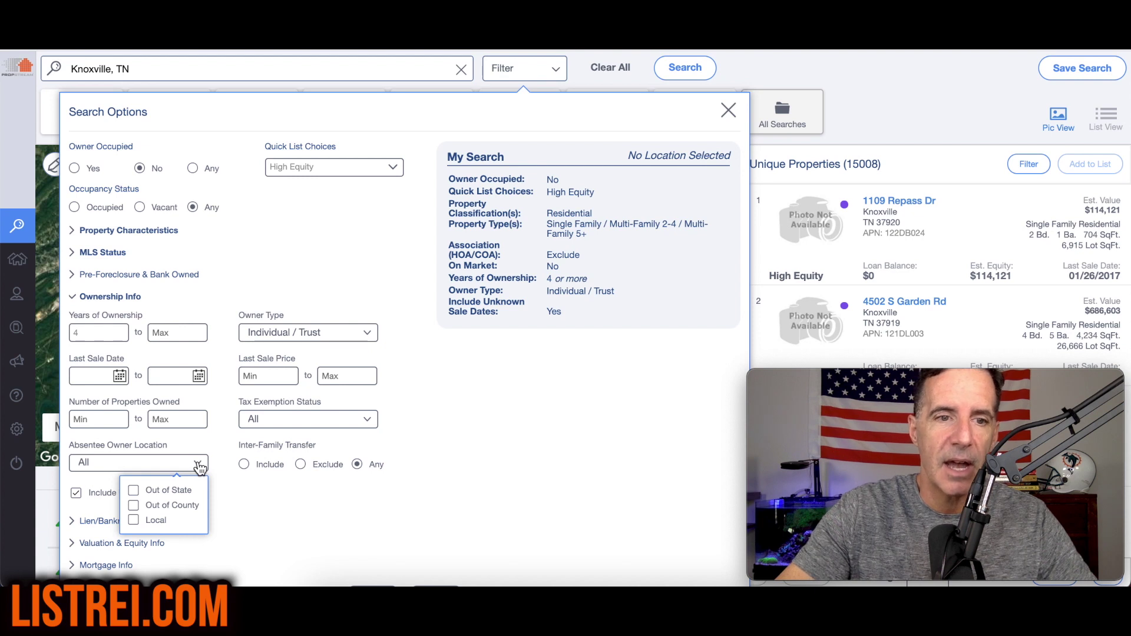
click(133, 490)
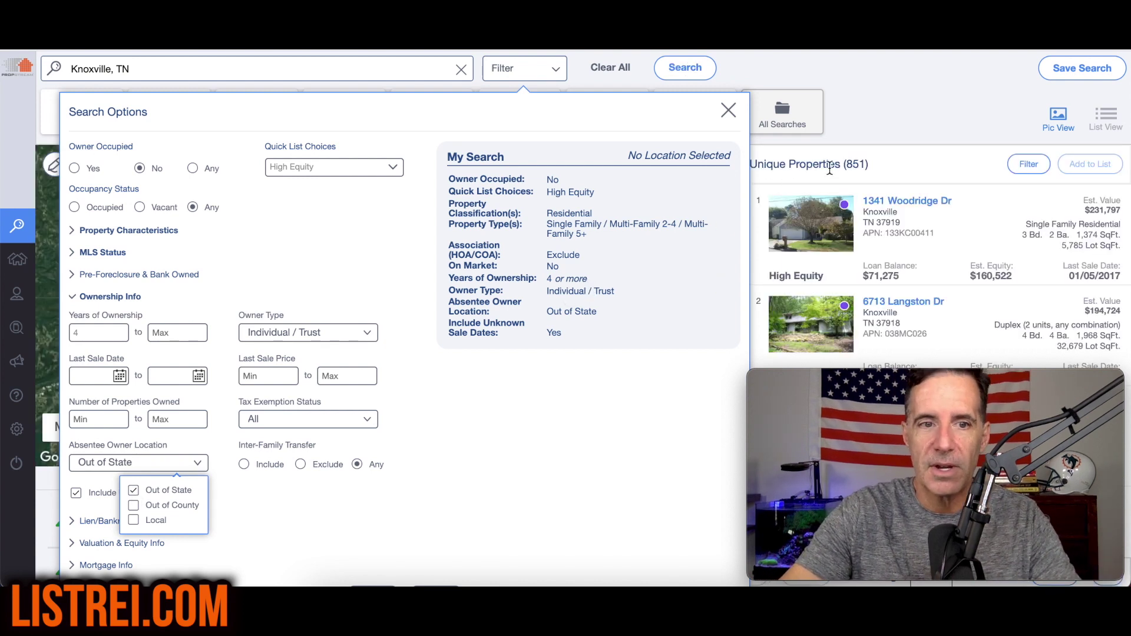
click(133, 491)
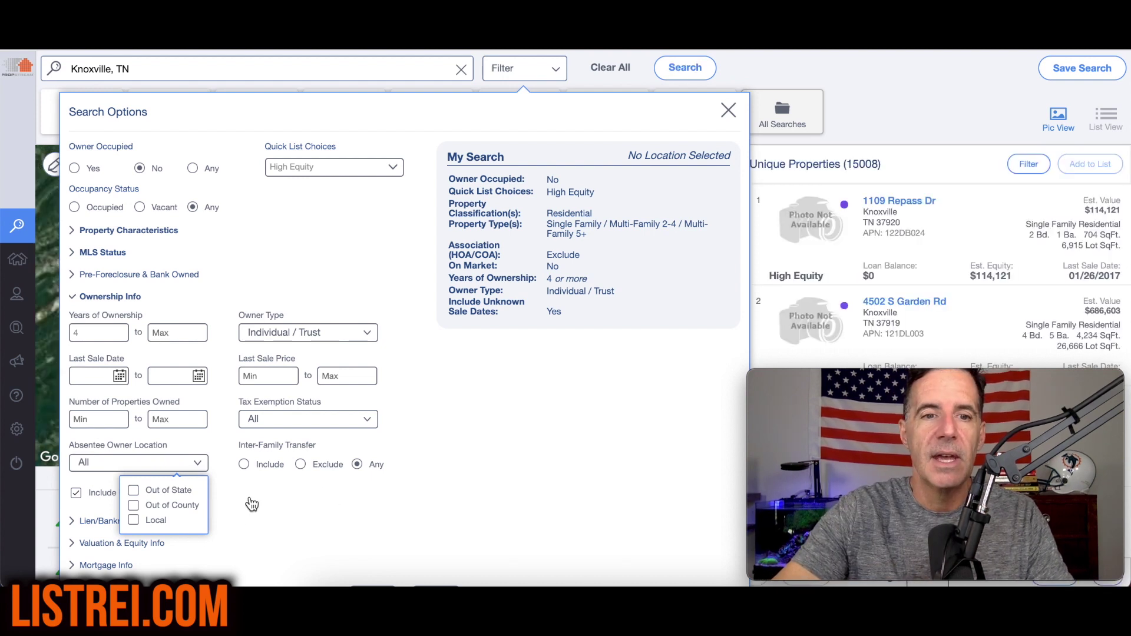
click(312, 514)
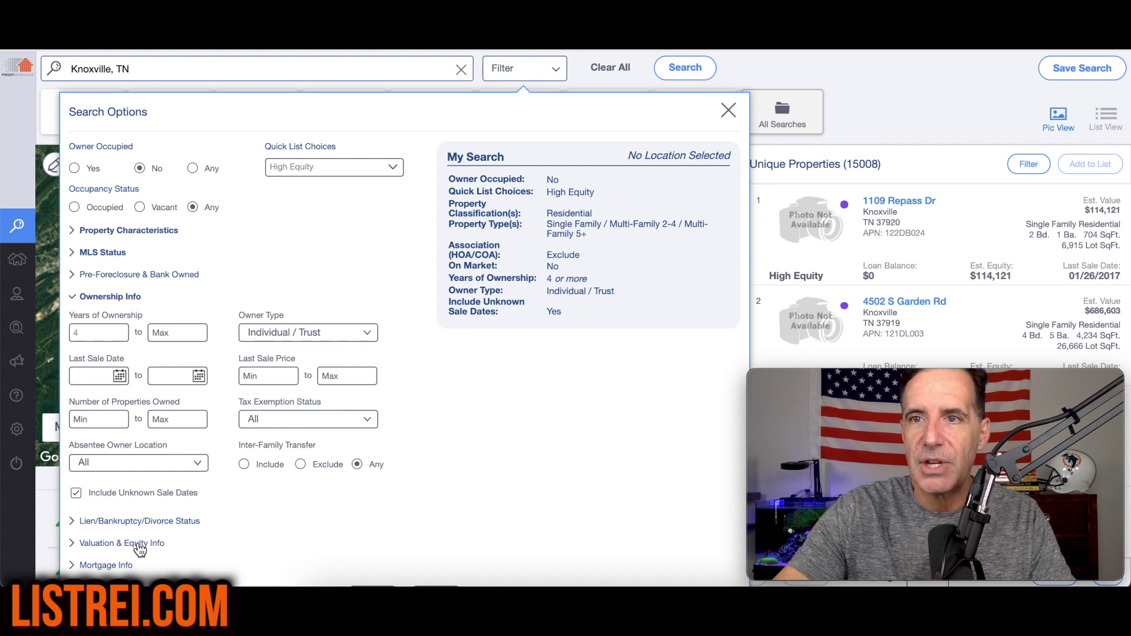
Step: Under Valuation & Equity Info, set Estimated Equity % to a 40 minimum and 100 maximum
click(139, 545)
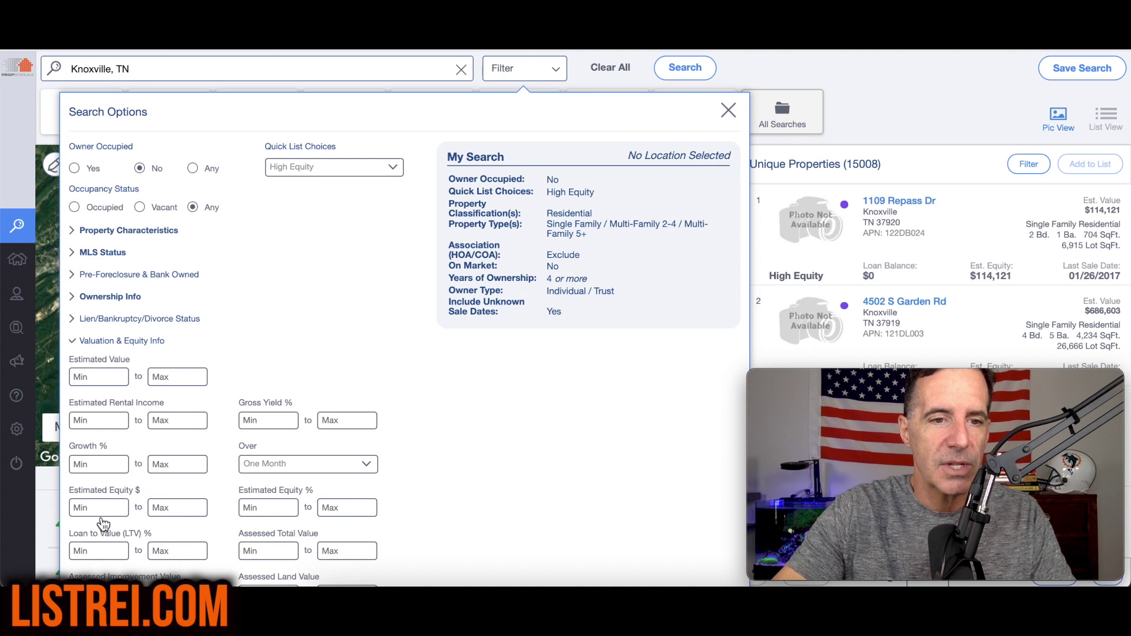
click(262, 508)
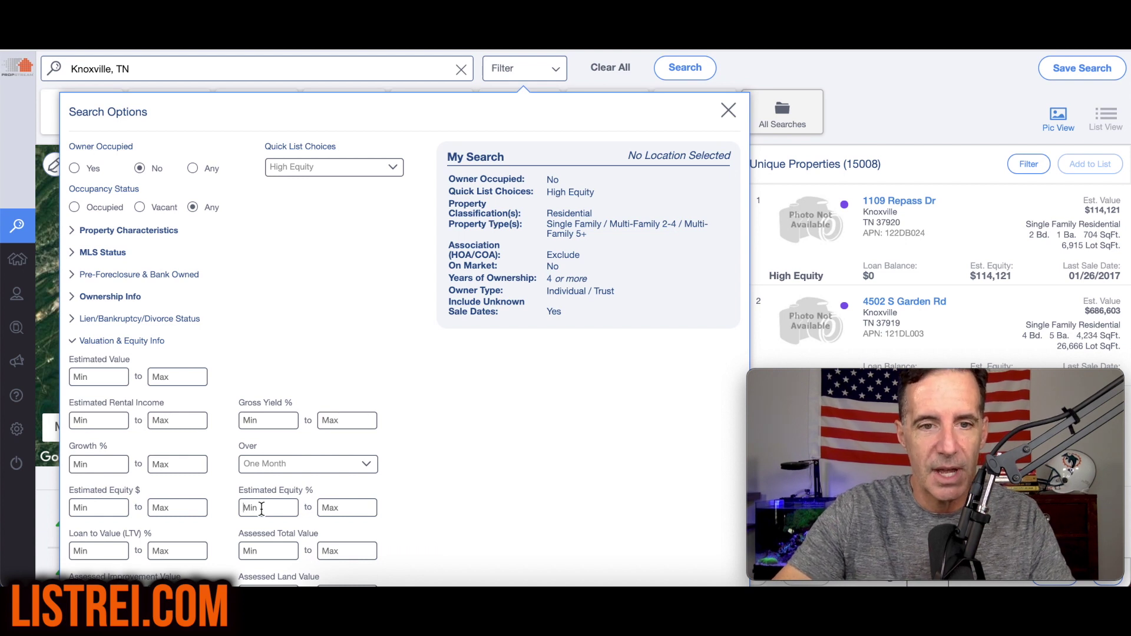
text(40)
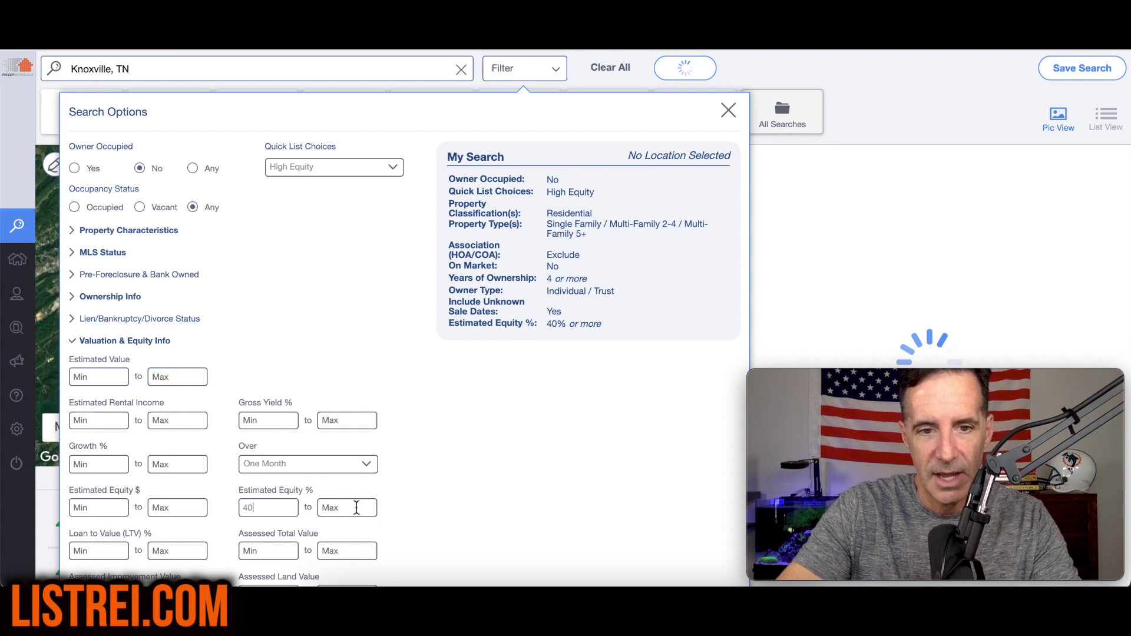
click(357, 508)
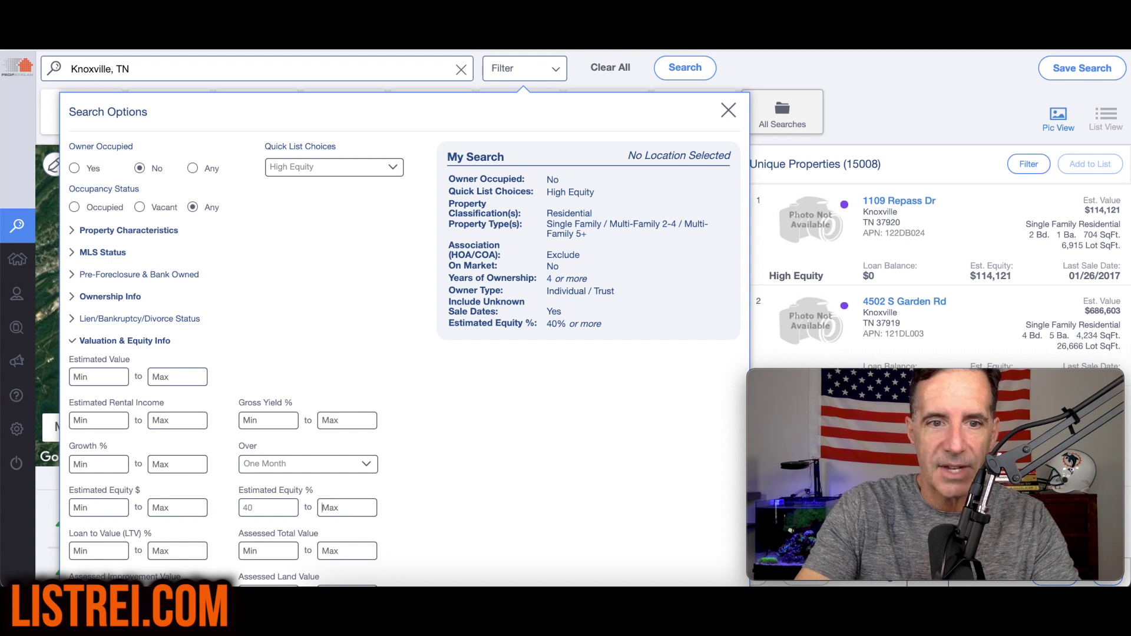
text(100)
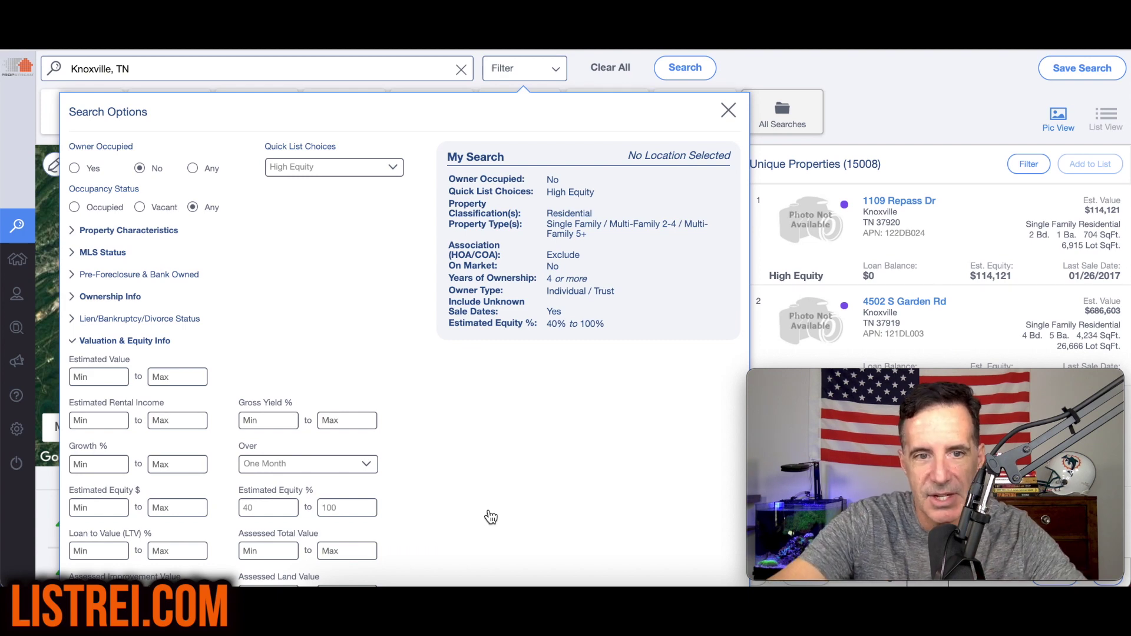
double_click(352, 505)
right_click(353, 504)
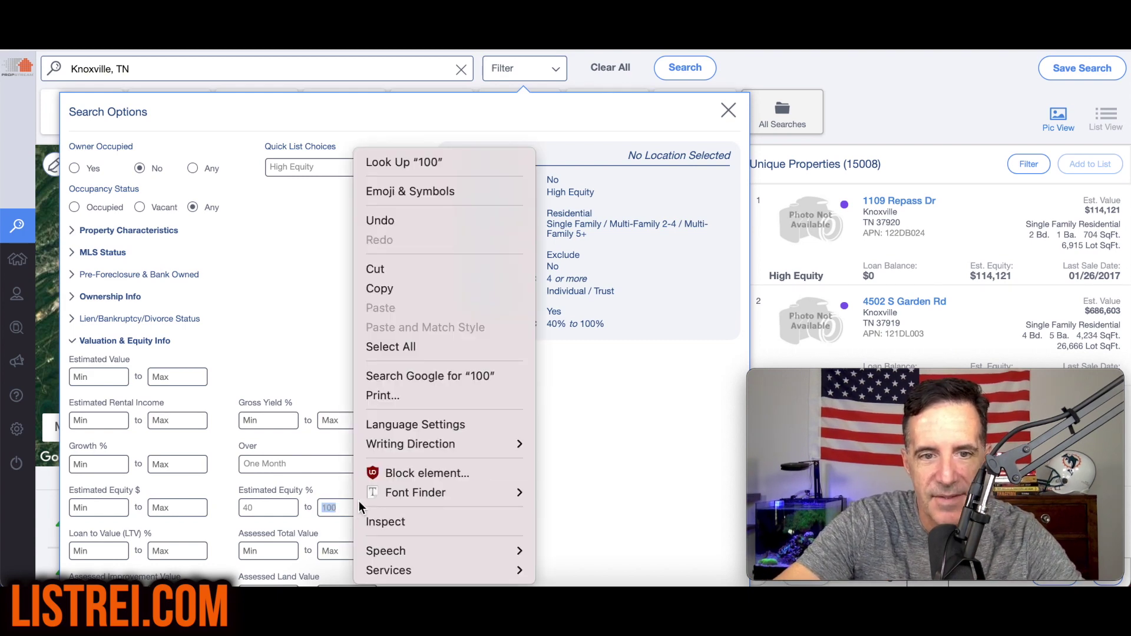
click(611, 475)
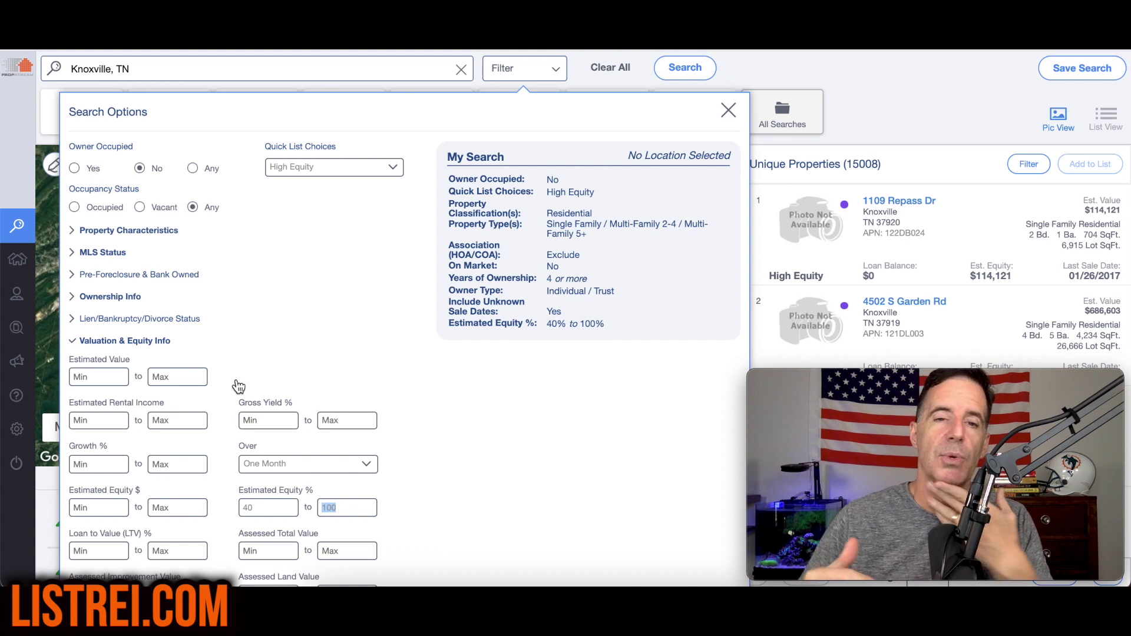
Step: Set Estimated Value to a $10,000 to $210,000 range and apply it
click(92, 379)
text(10,00)
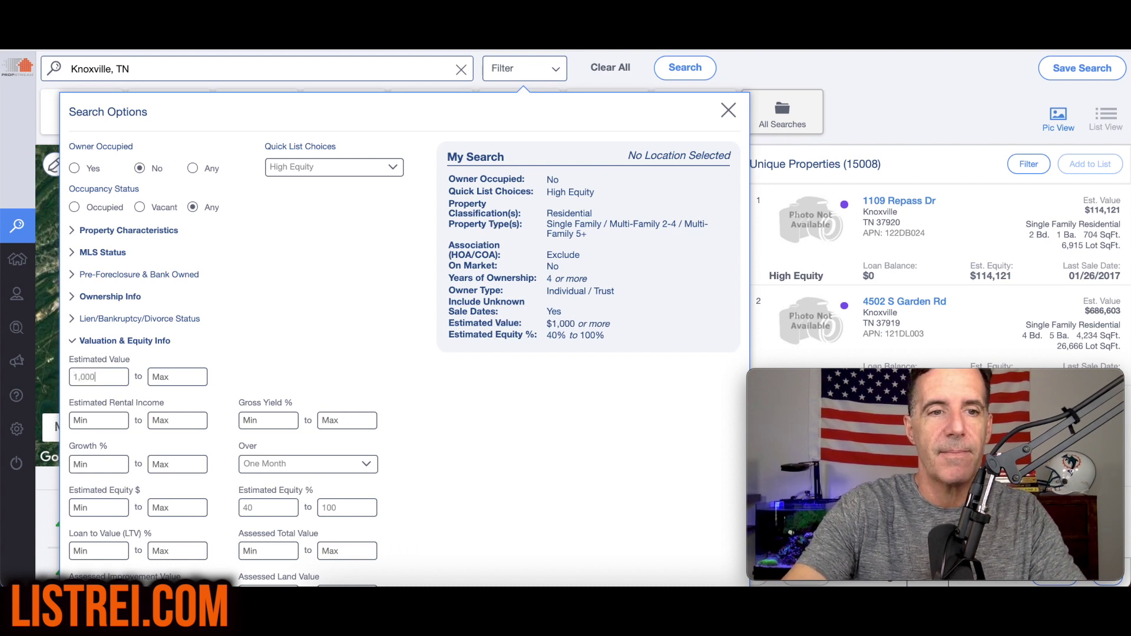
text(0)
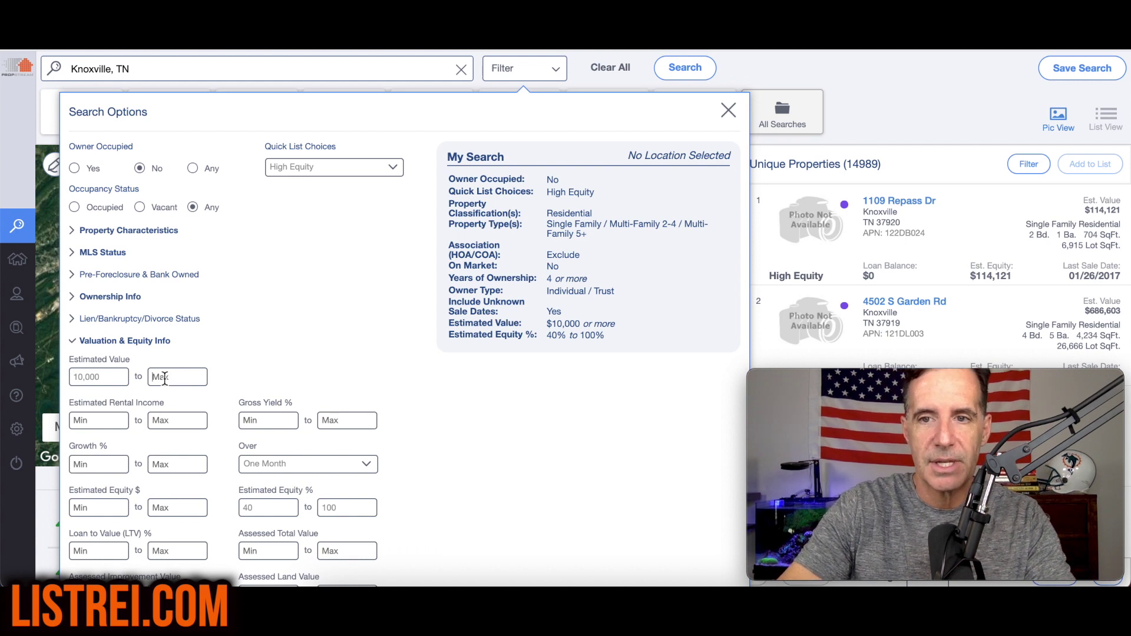
text(210)
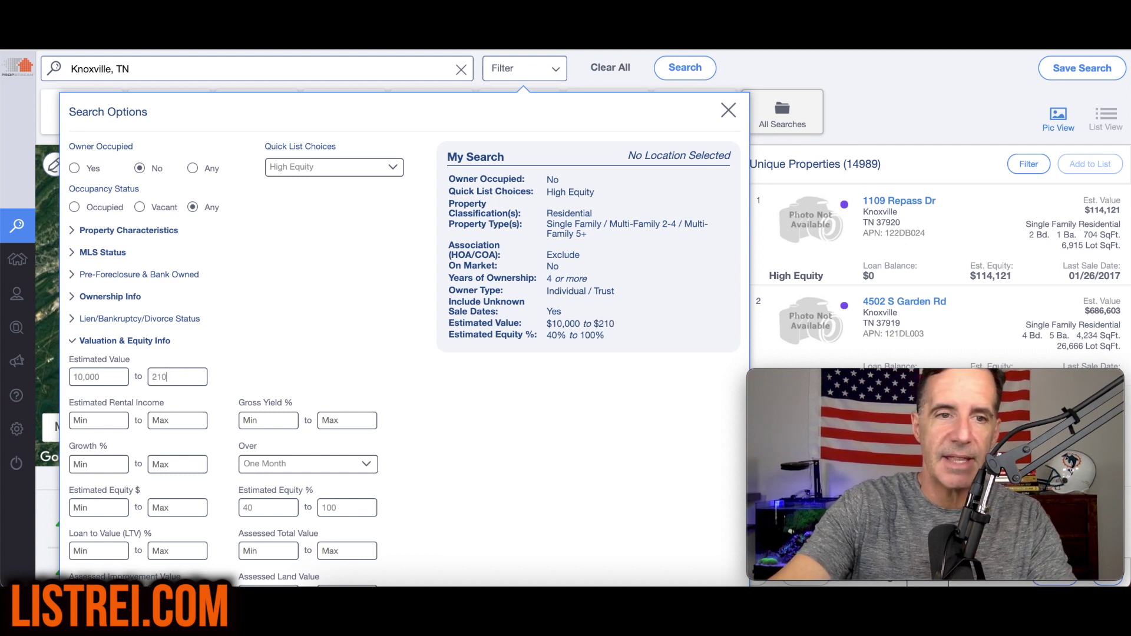
text(,000)
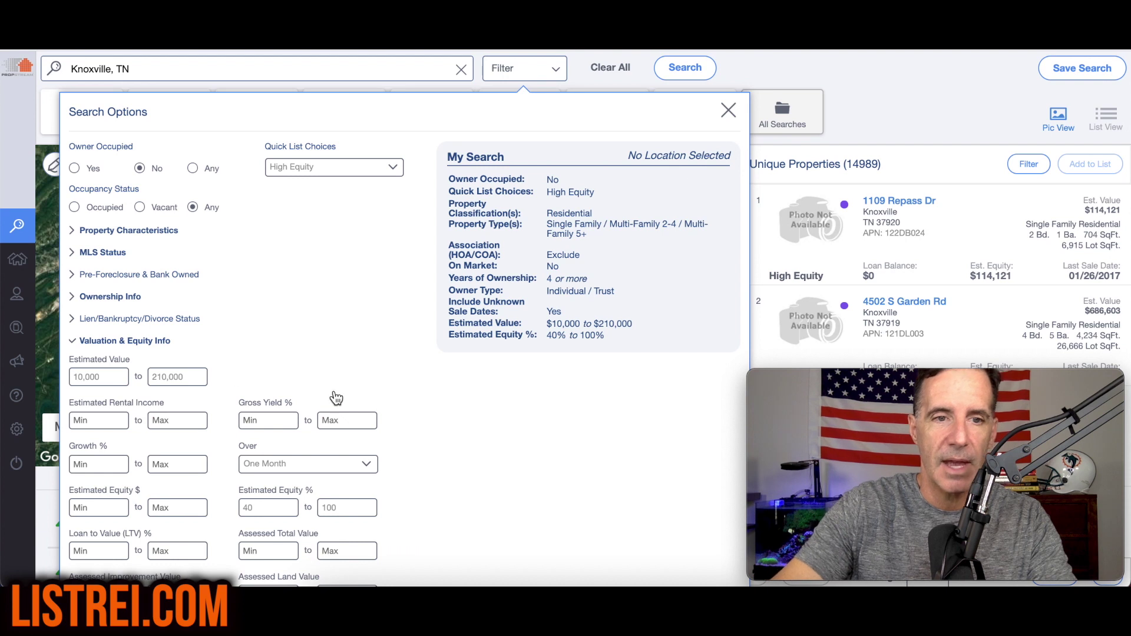
click(414, 405)
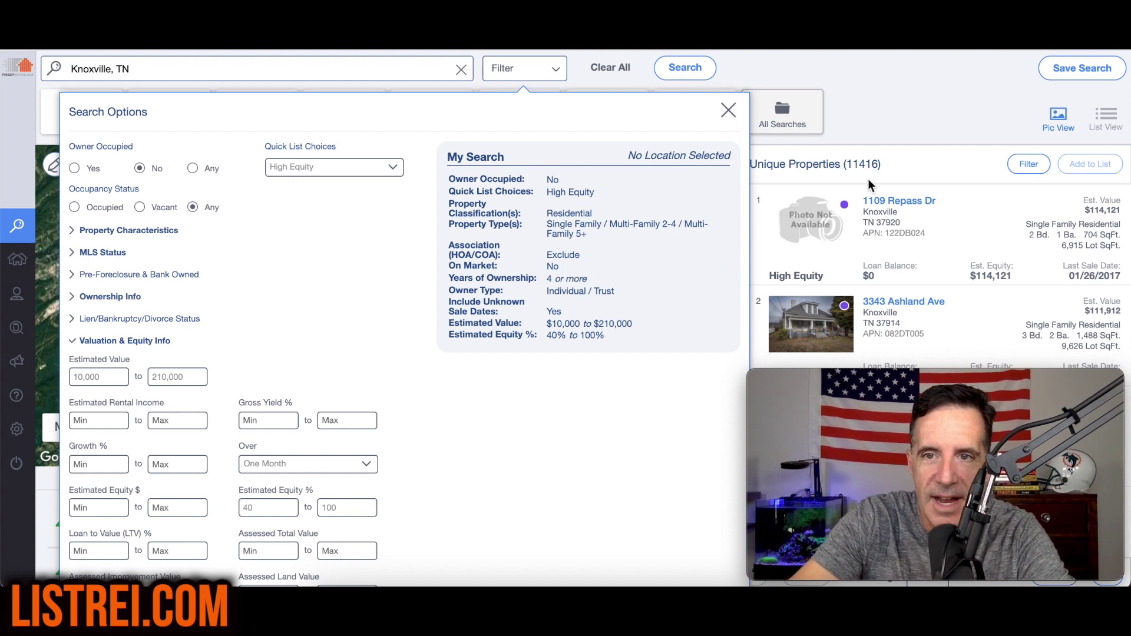
Step: Lower the Estimated Value maximum to 160,000, after trying 175,000, and rerun the search
click(189, 379)
key(BackSpace)
key(BackSpace)
key(BackSpace)
key(BackSpace)
key(BackSpace)
key(BackSpace)
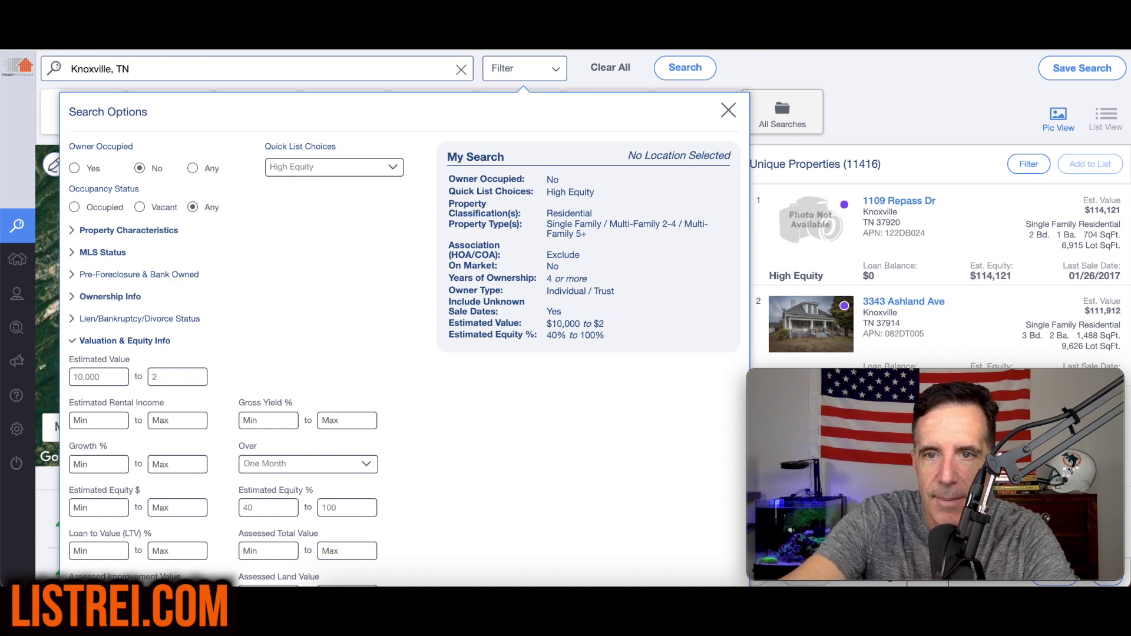
key(BackSpace)
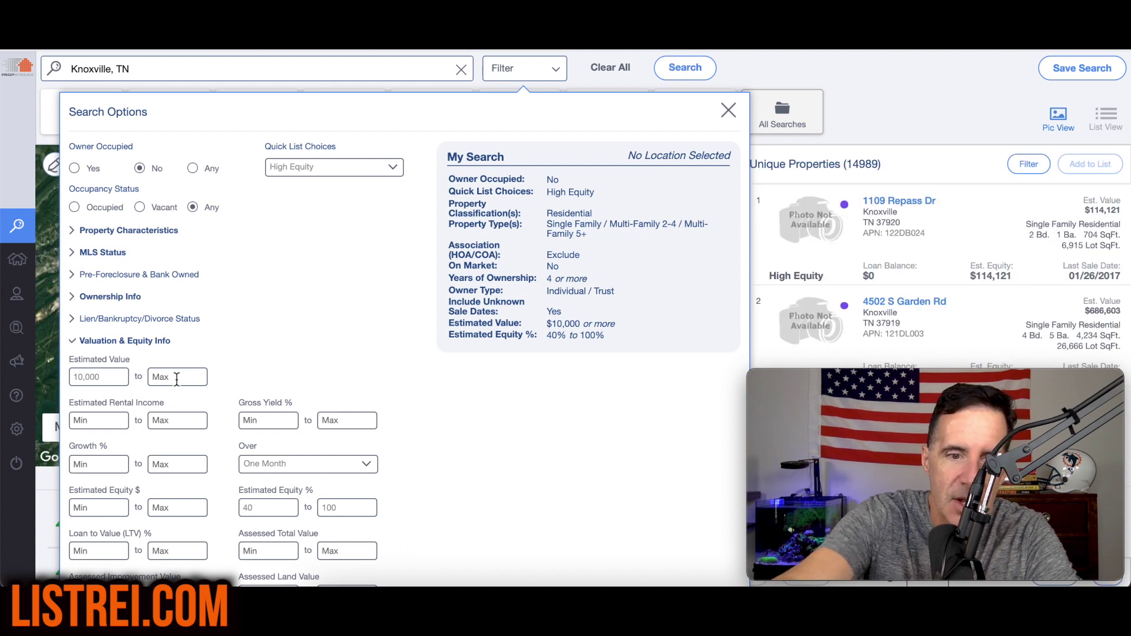
text(175)
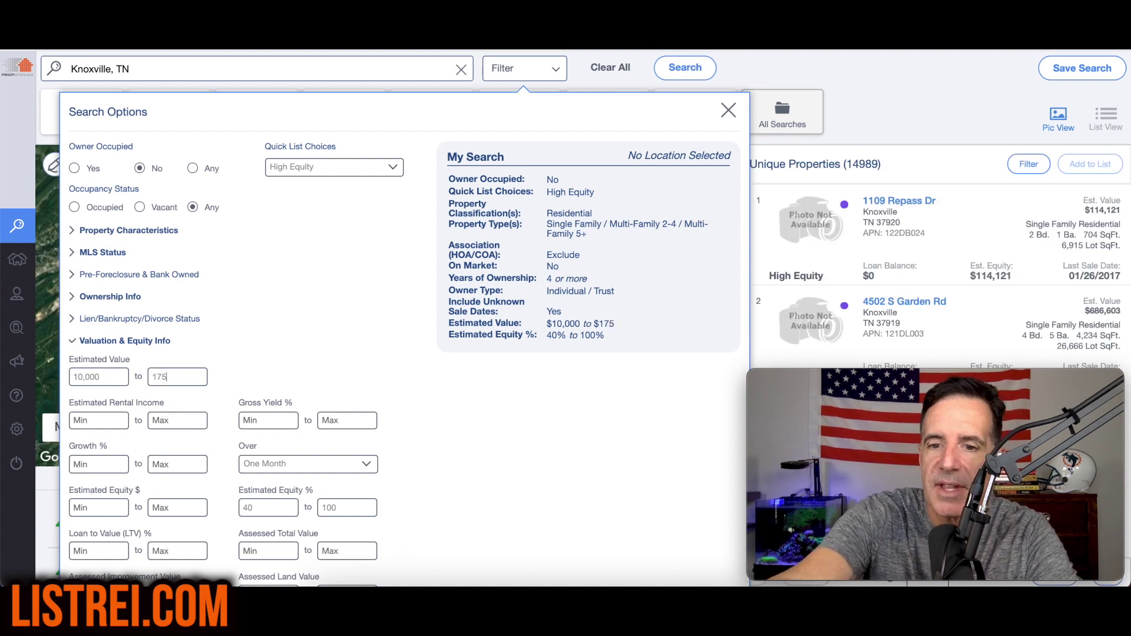
text(,000)
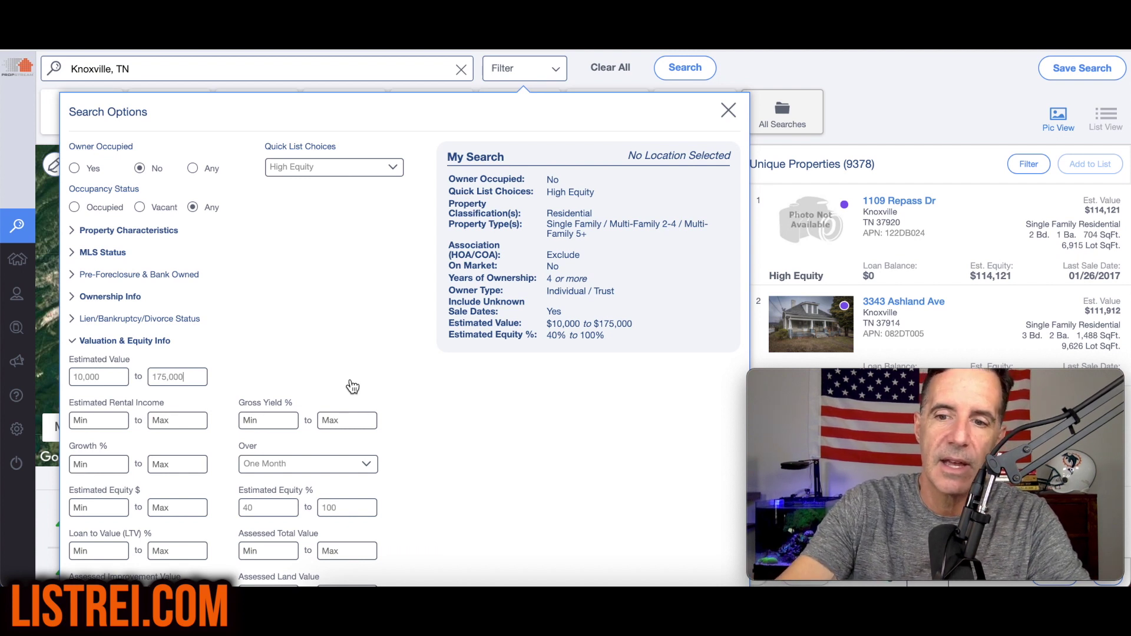
click(195, 377)
key(BackSpace)
key(BackSpace)
key(BackSpace)
key(BackSpace)
key(BackSpace)
key(BackSpace)
key(BackSpace)
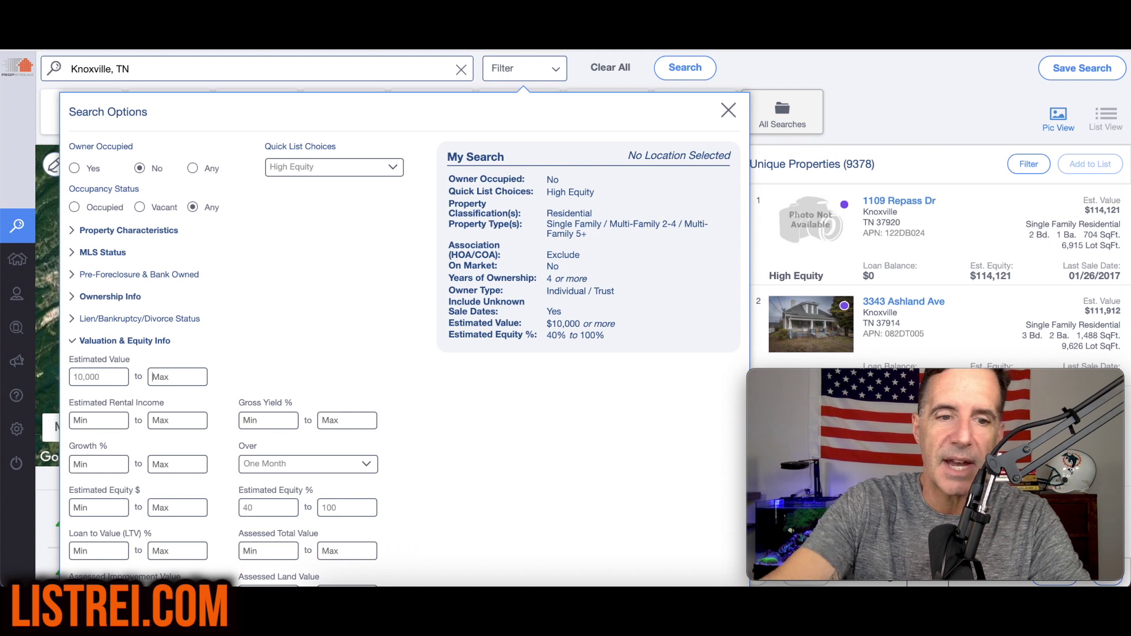
text(1)
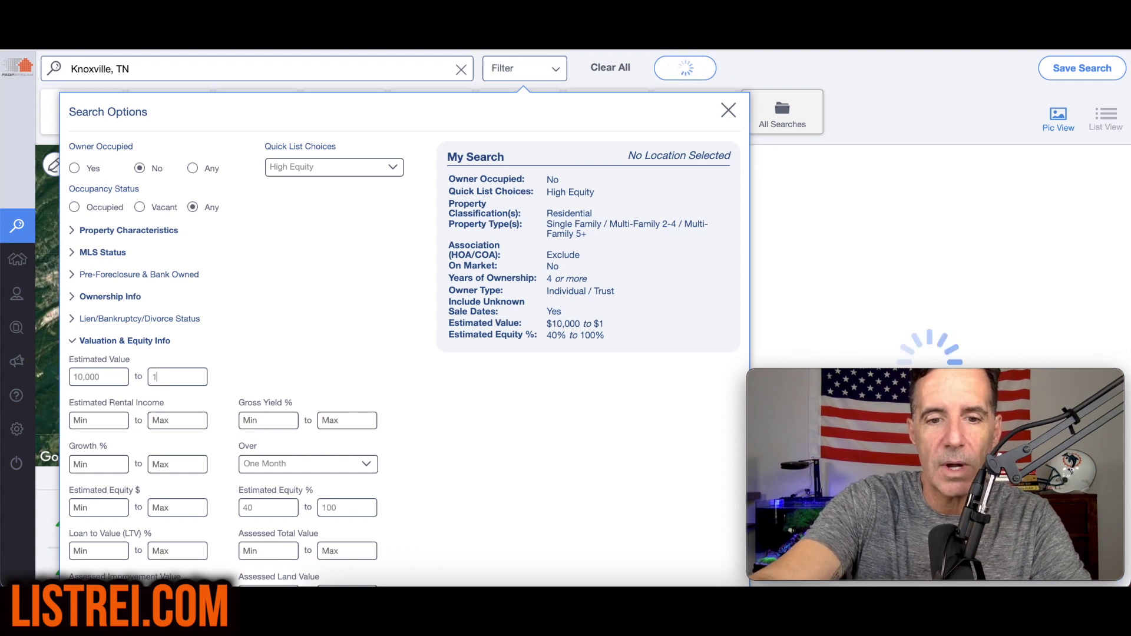
text(6)
text(0)
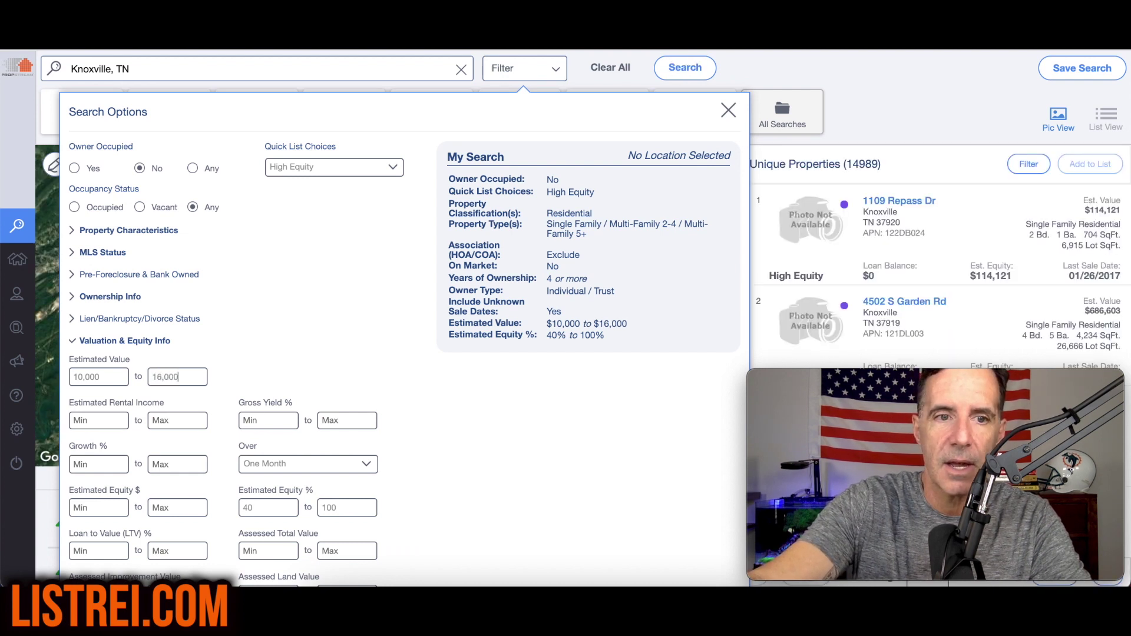
text(,000)
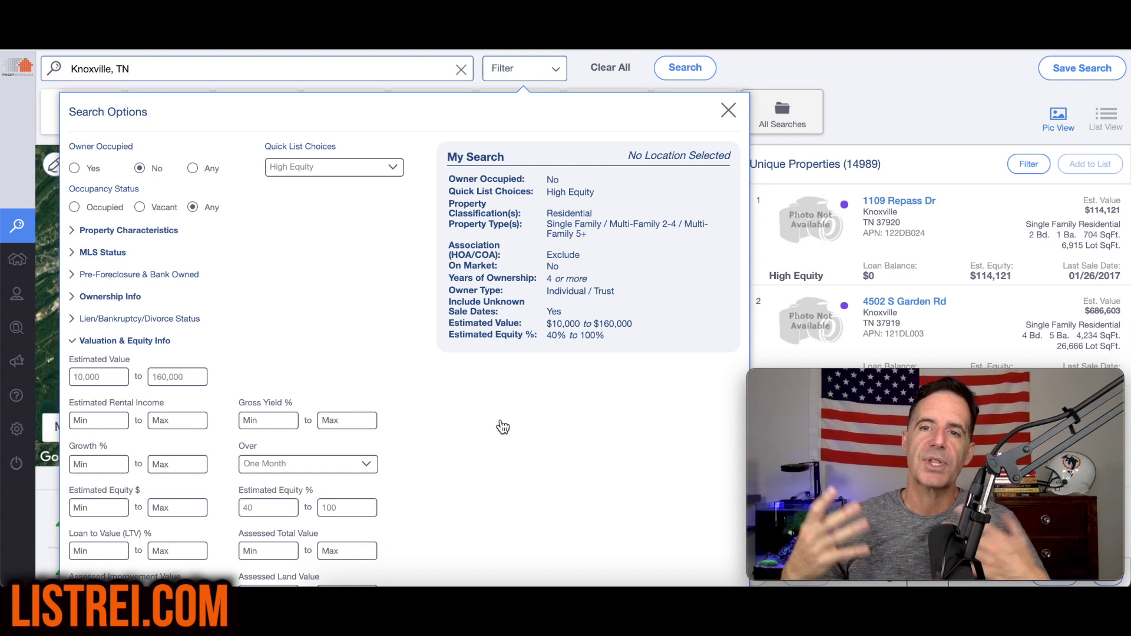
key(Return)
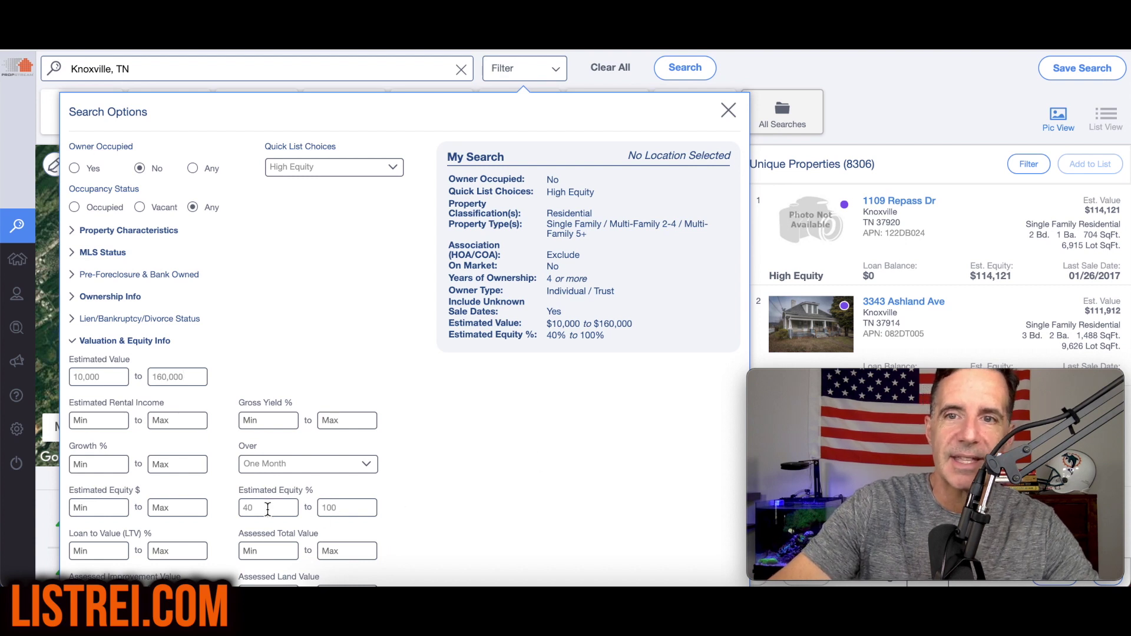
Step: Change Estimated Equity % minimum to 60 (after trying 55) and Estimated Value maximum to 150,000
key(BackSpace)
key(BackSpace)
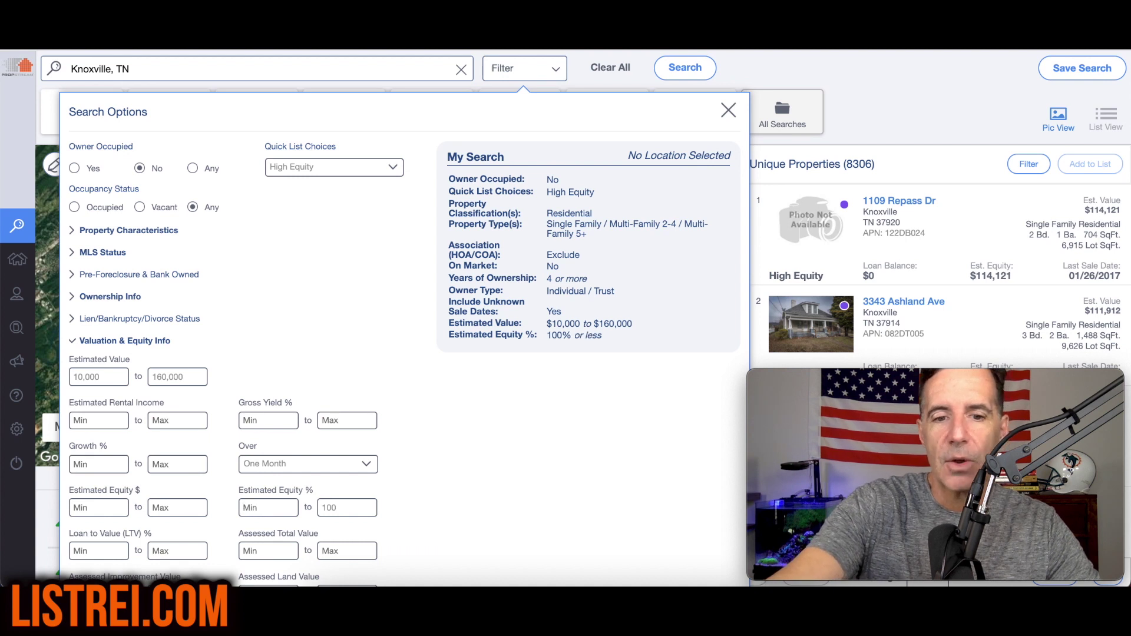
text(55)
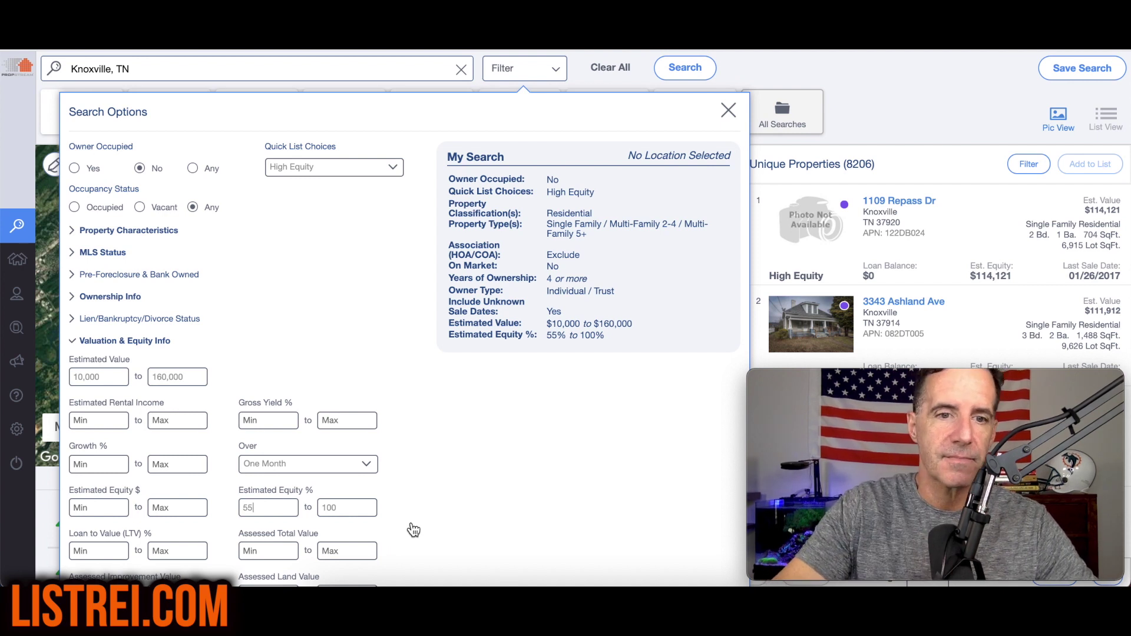
key(BackSpace)
key(BackSpace)
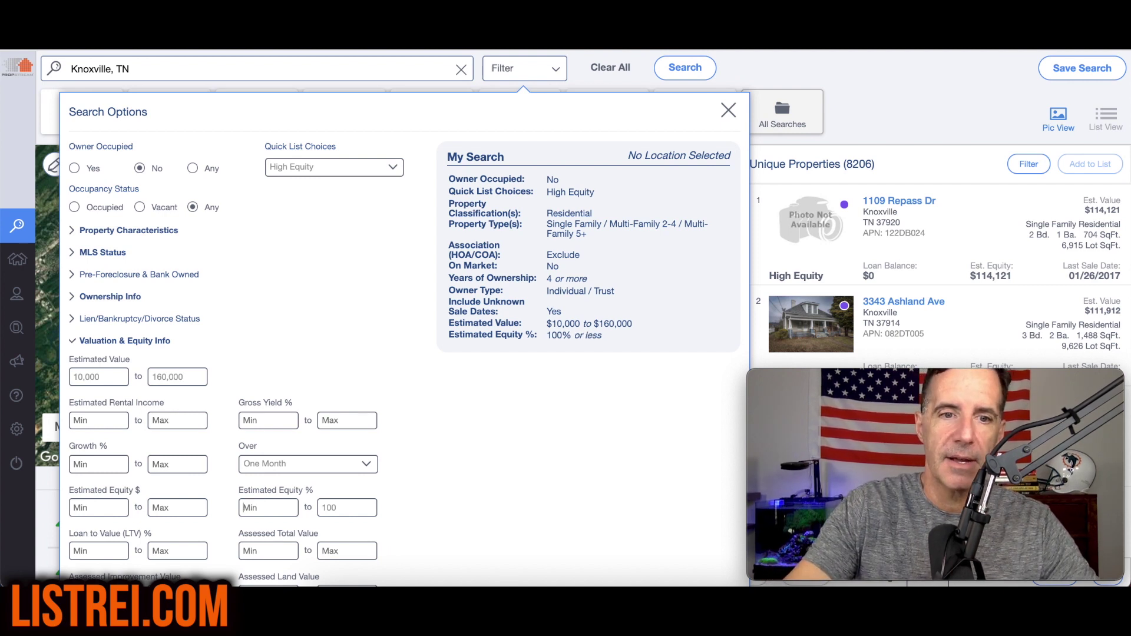
text(60)
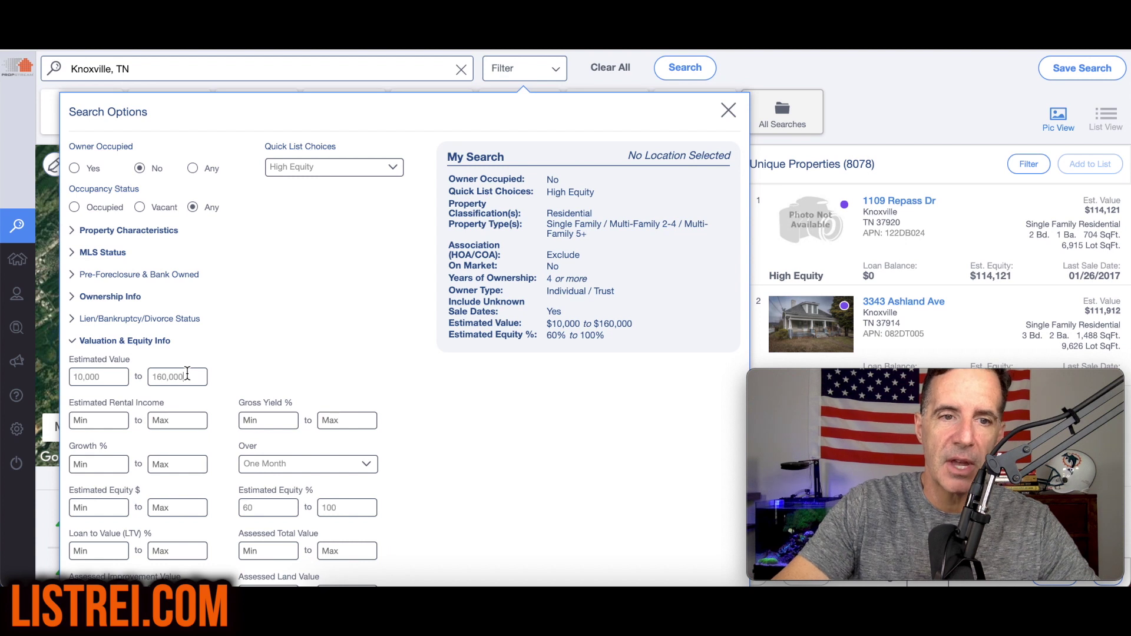
double_click(151, 374)
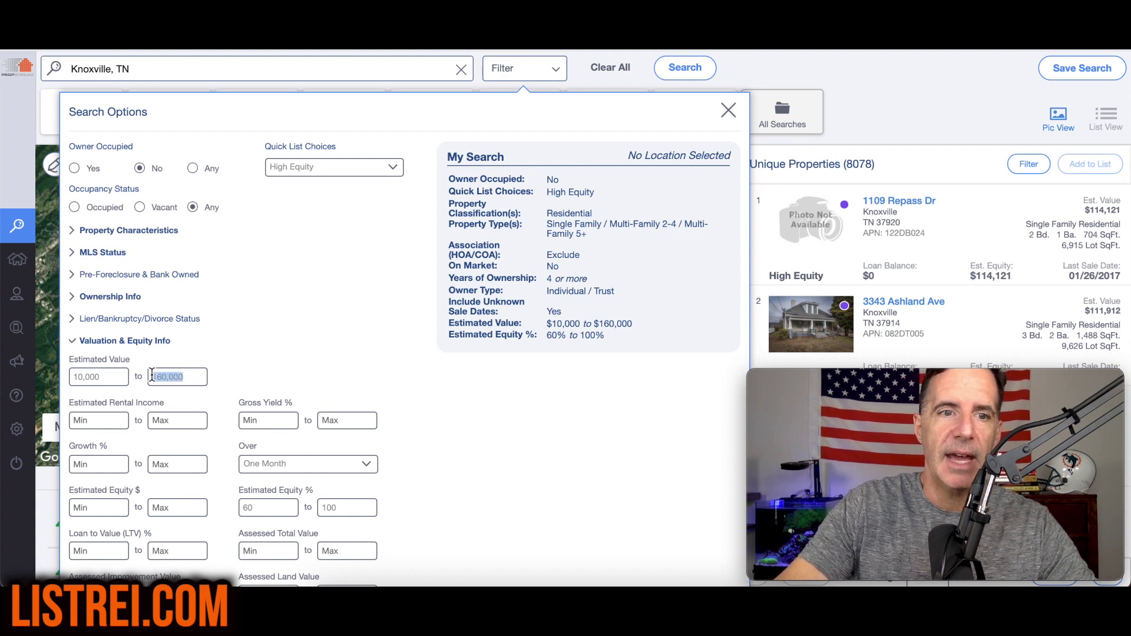
text(1)
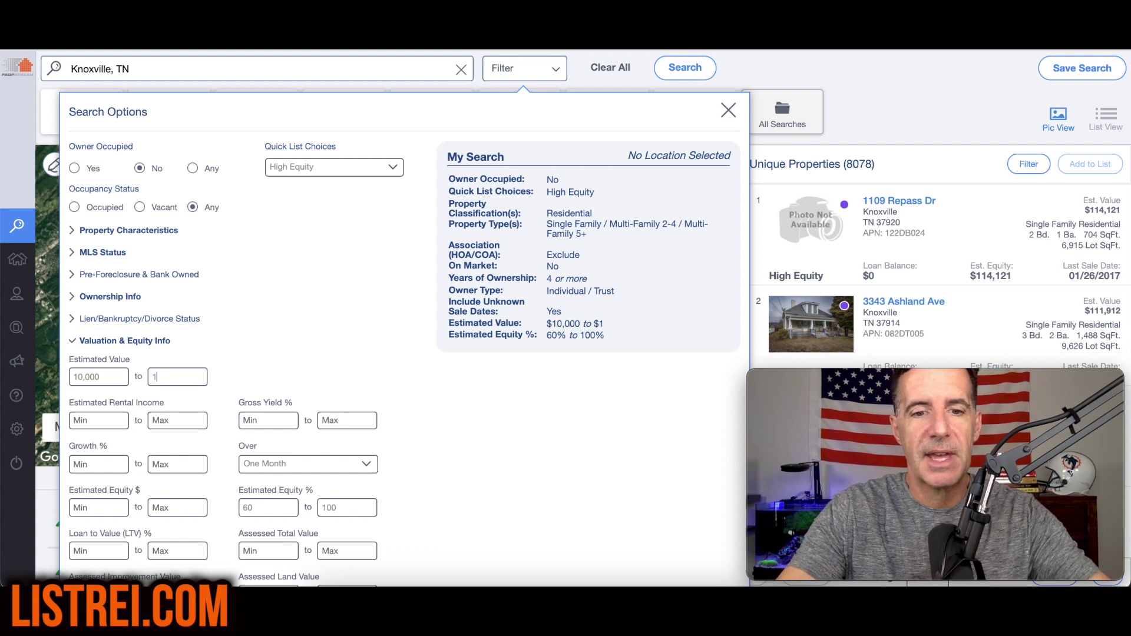
text(50,000)
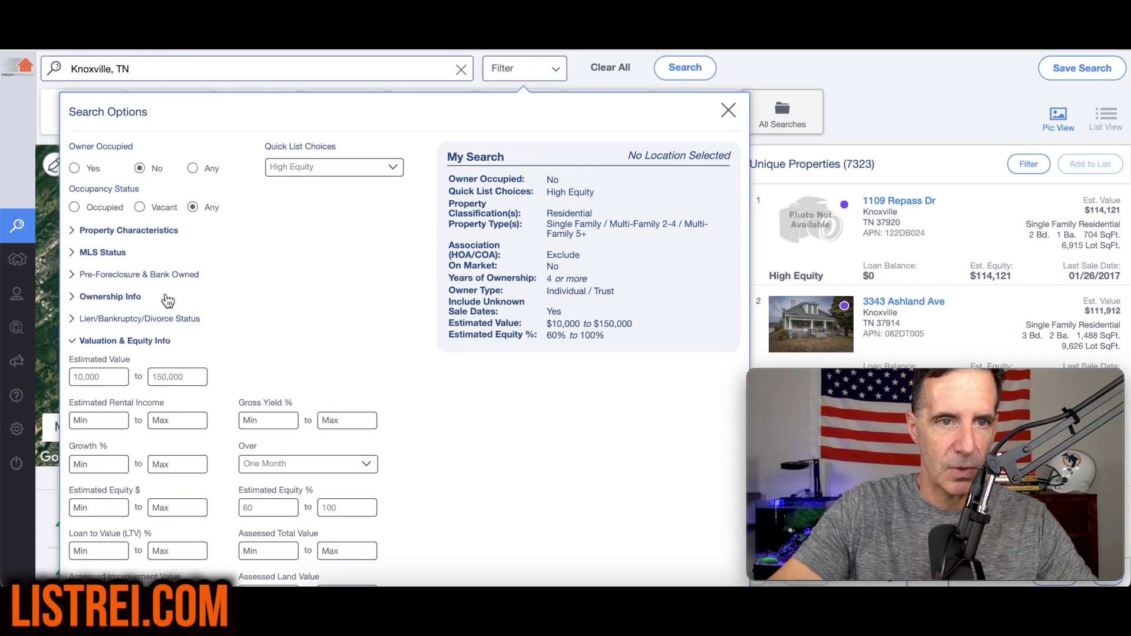
Step: In Ownership Info, set Number of Properties Owned maximum to 7, leaving 4,797 properties
click(127, 302)
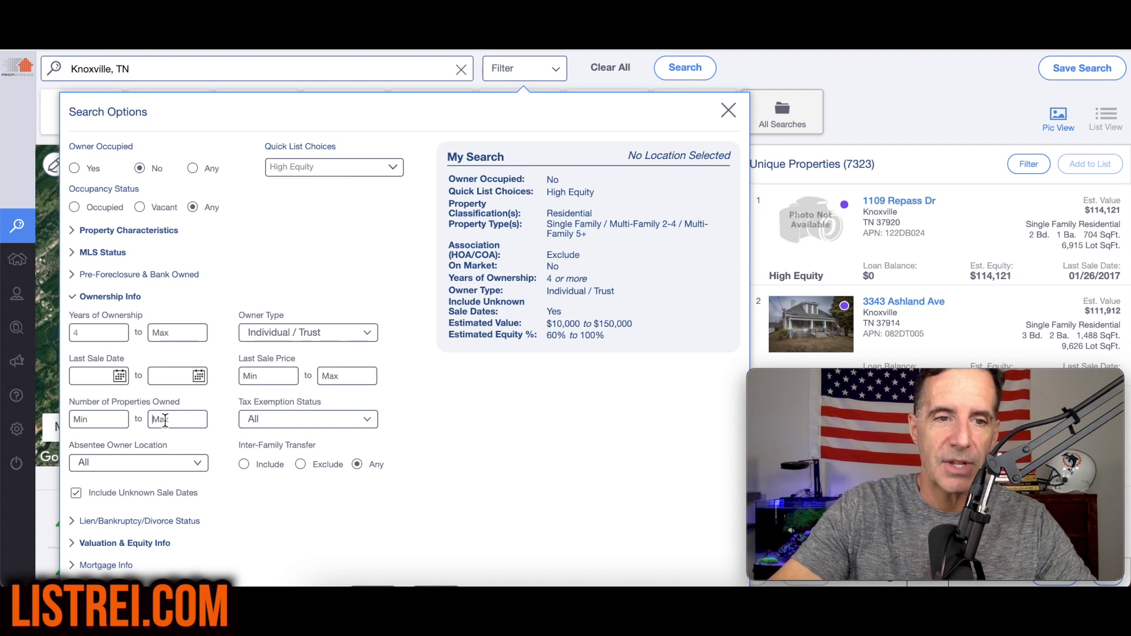
text(4)
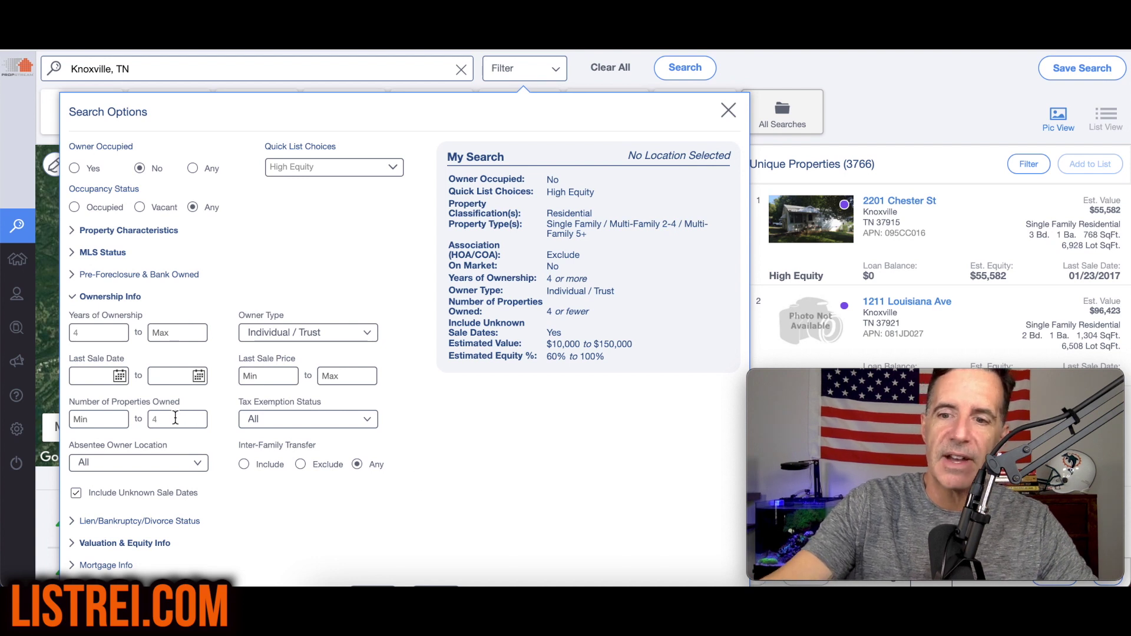
key(BackSpace)
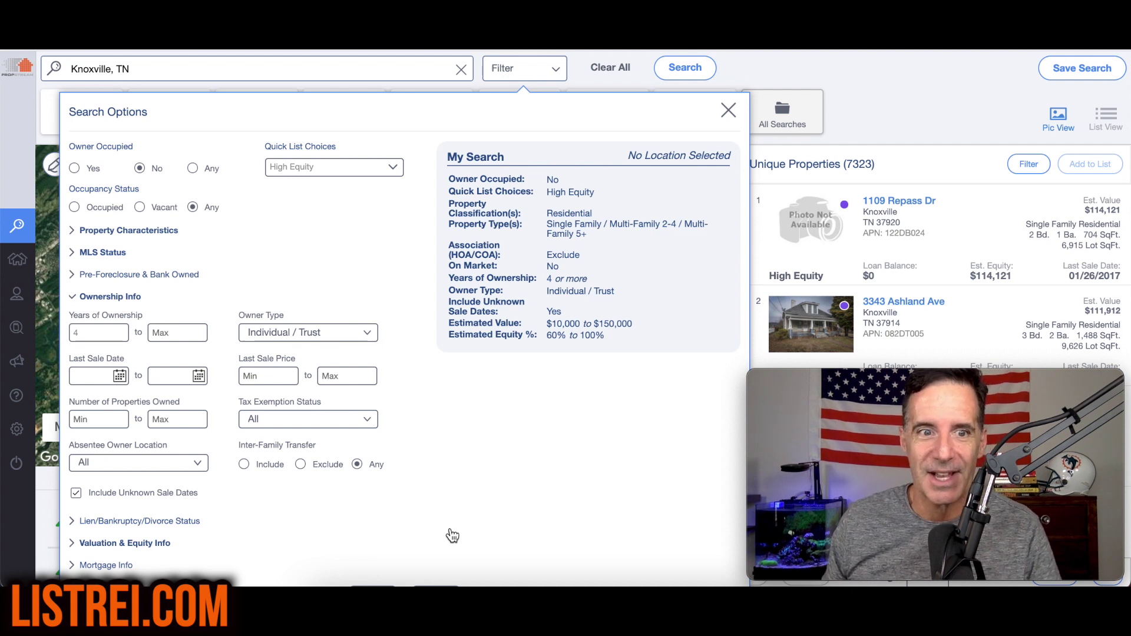
click(173, 422)
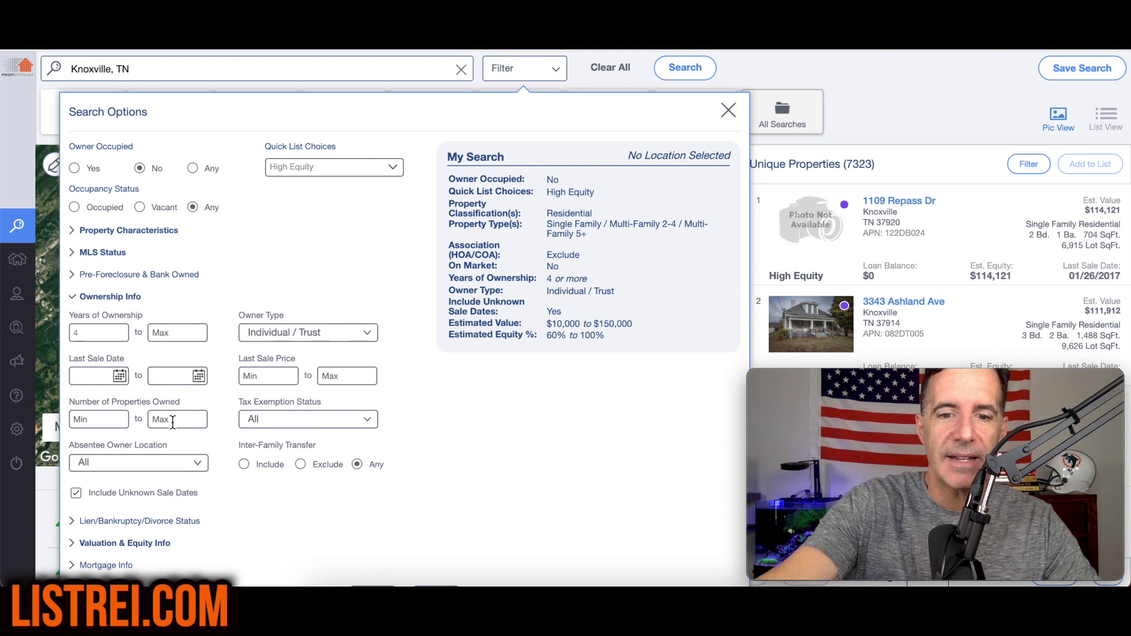
text(7)
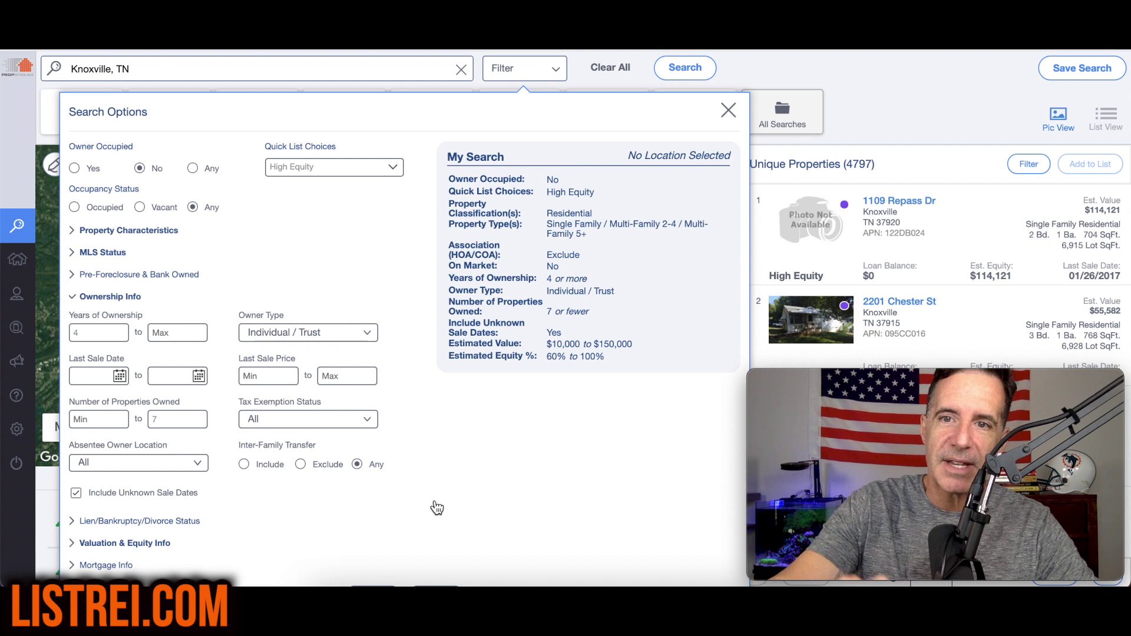
click(175, 421)
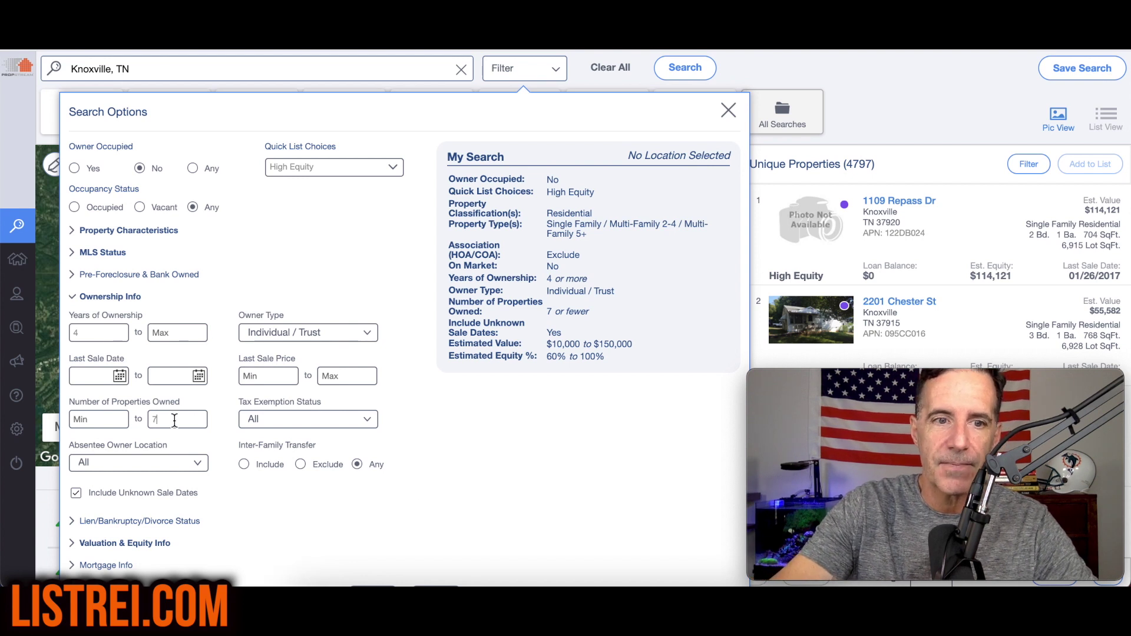
key(BackSpace)
text(6)
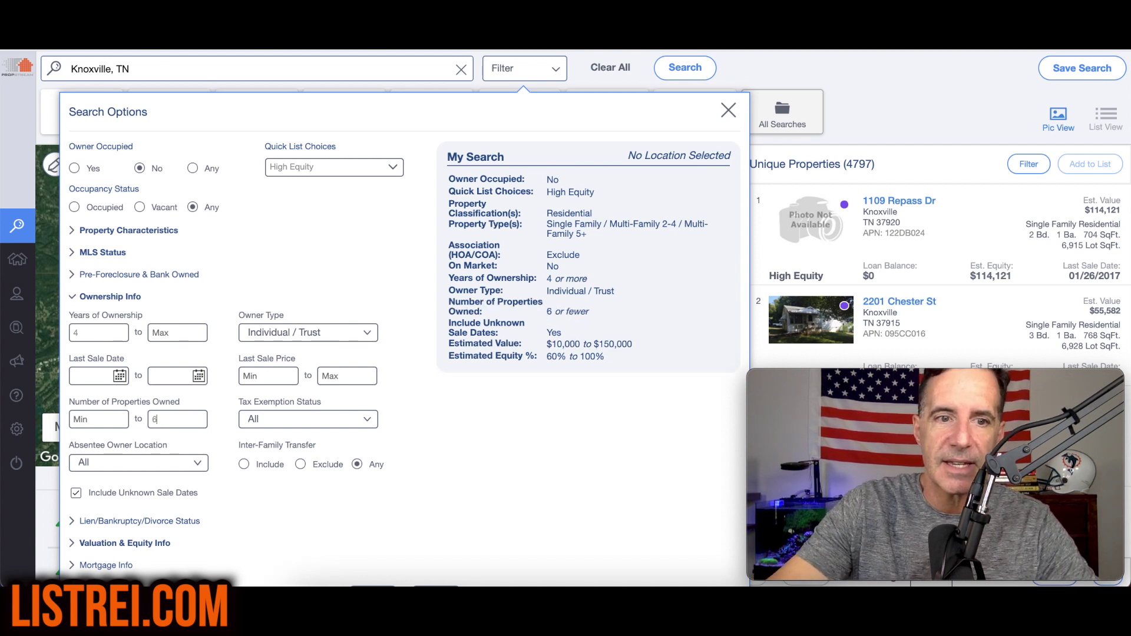
key(BackSpace)
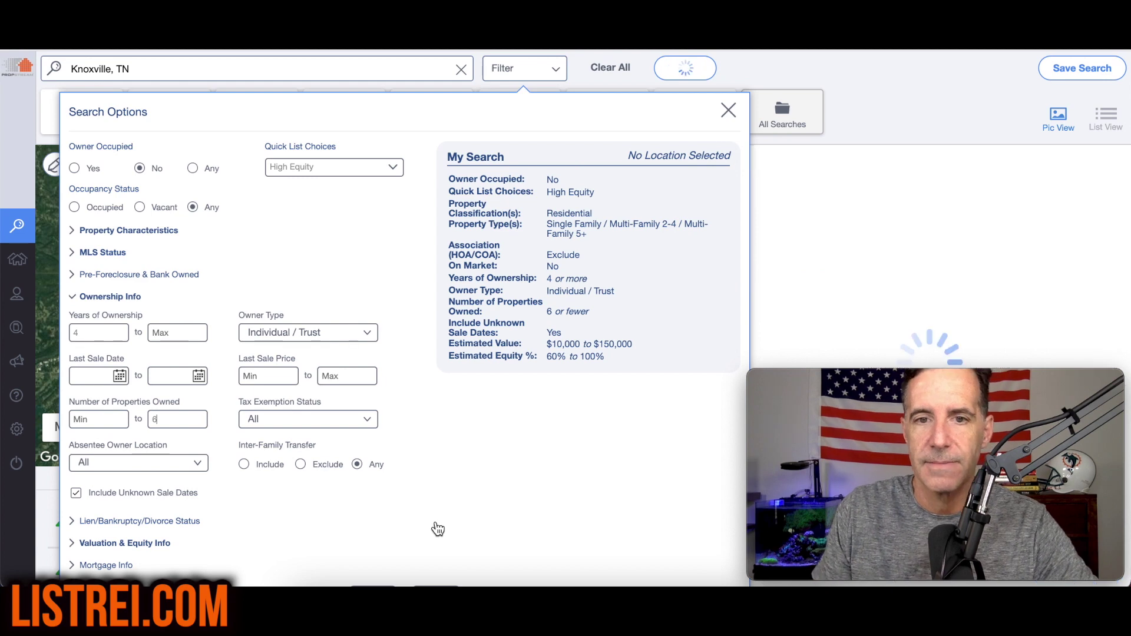
text(7)
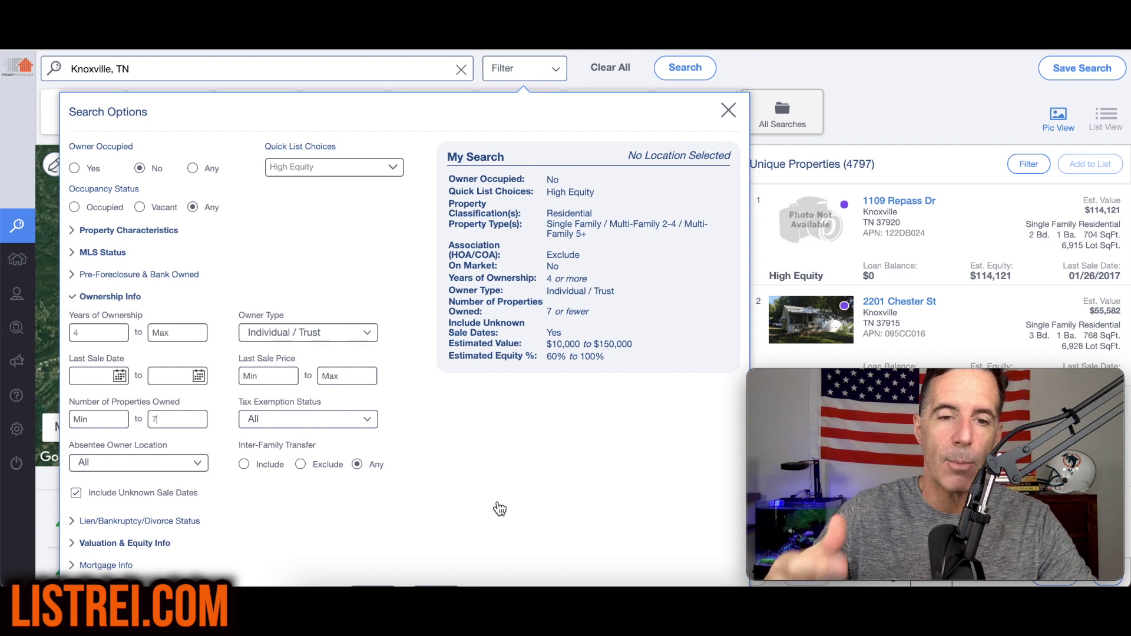
Step: Glance at Mortgage Info, then close Search Options to view the 4,797 results on the map
click(116, 567)
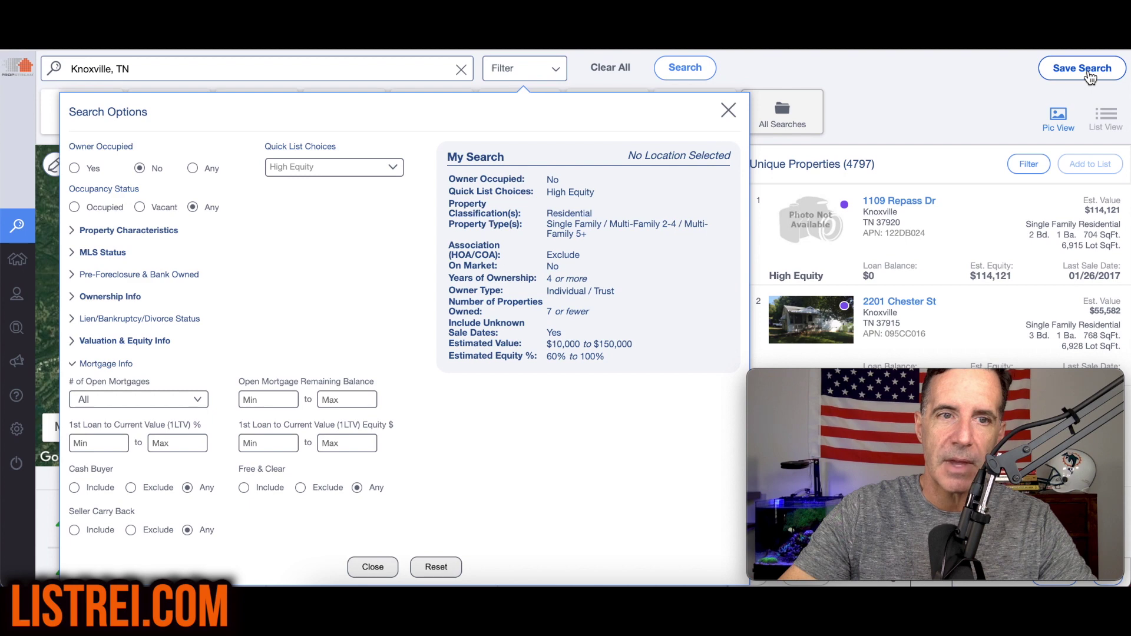
click(729, 112)
mouse_move(48, 266)
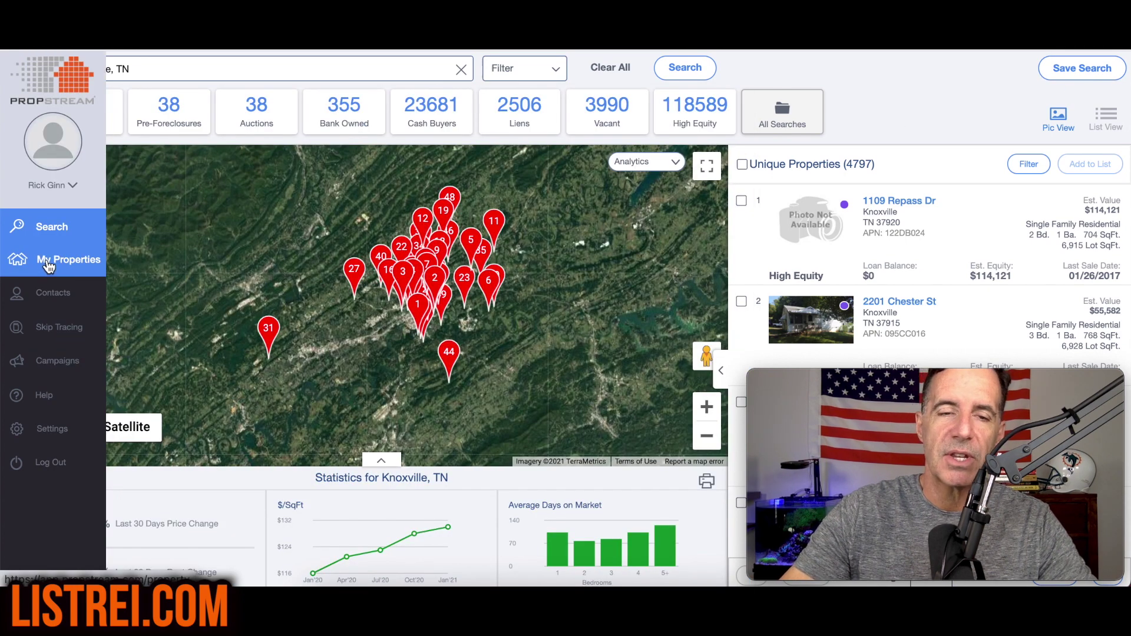